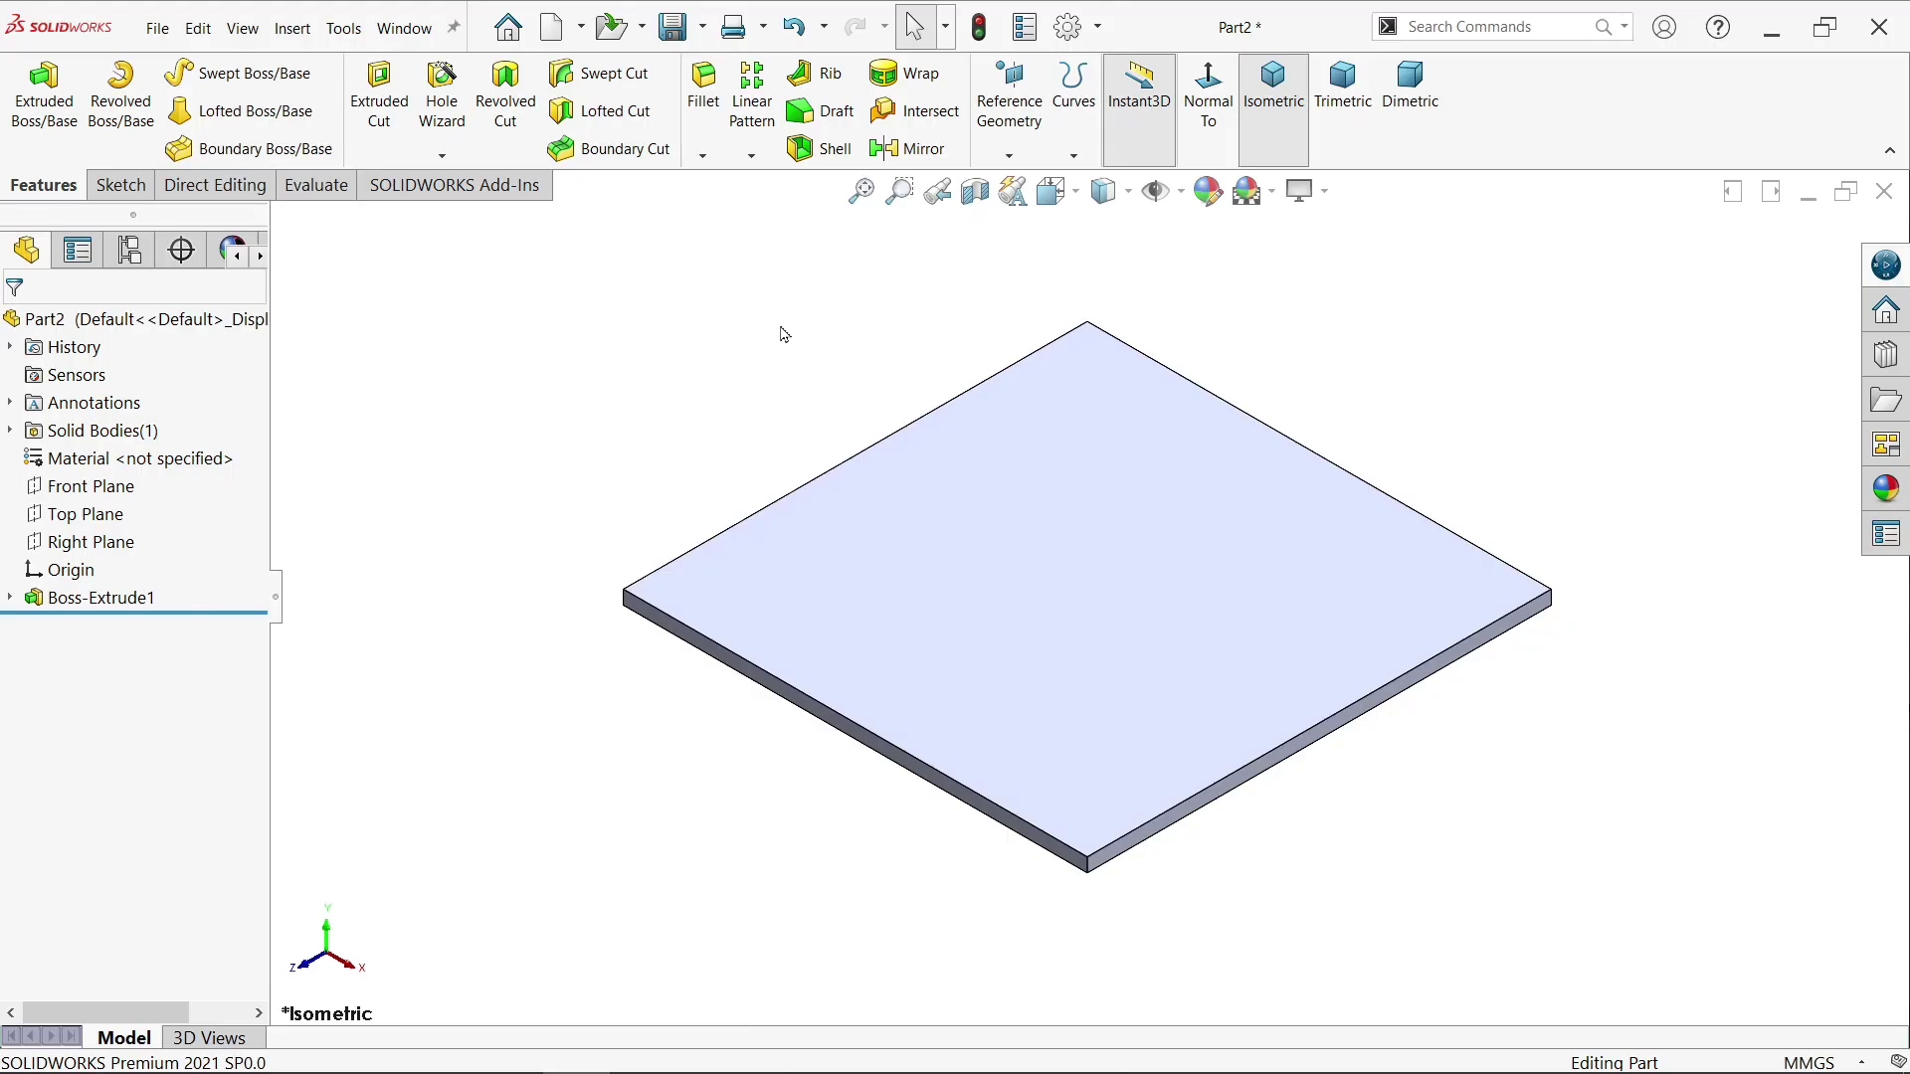
Step: Check the 100 x 100 plate, then open the pattern commands dropdown
click(1131, 528)
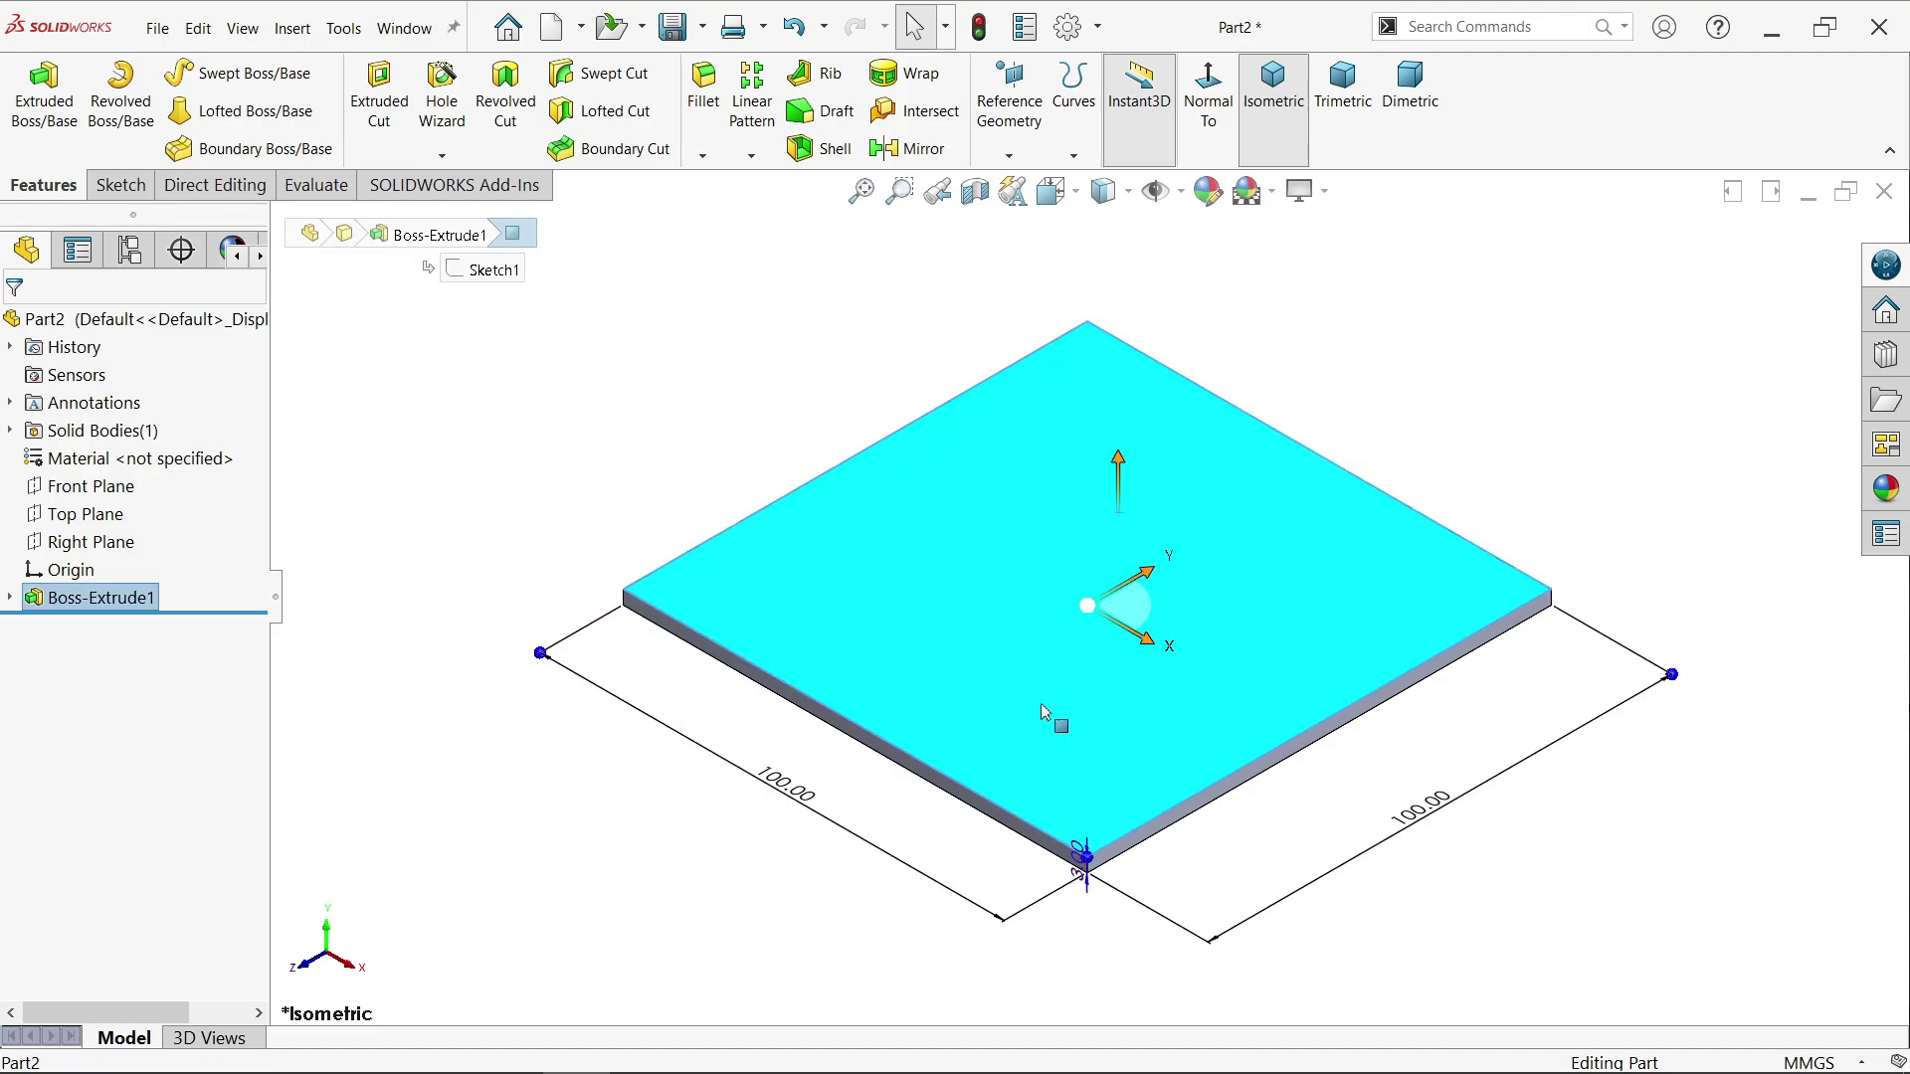
click(863, 343)
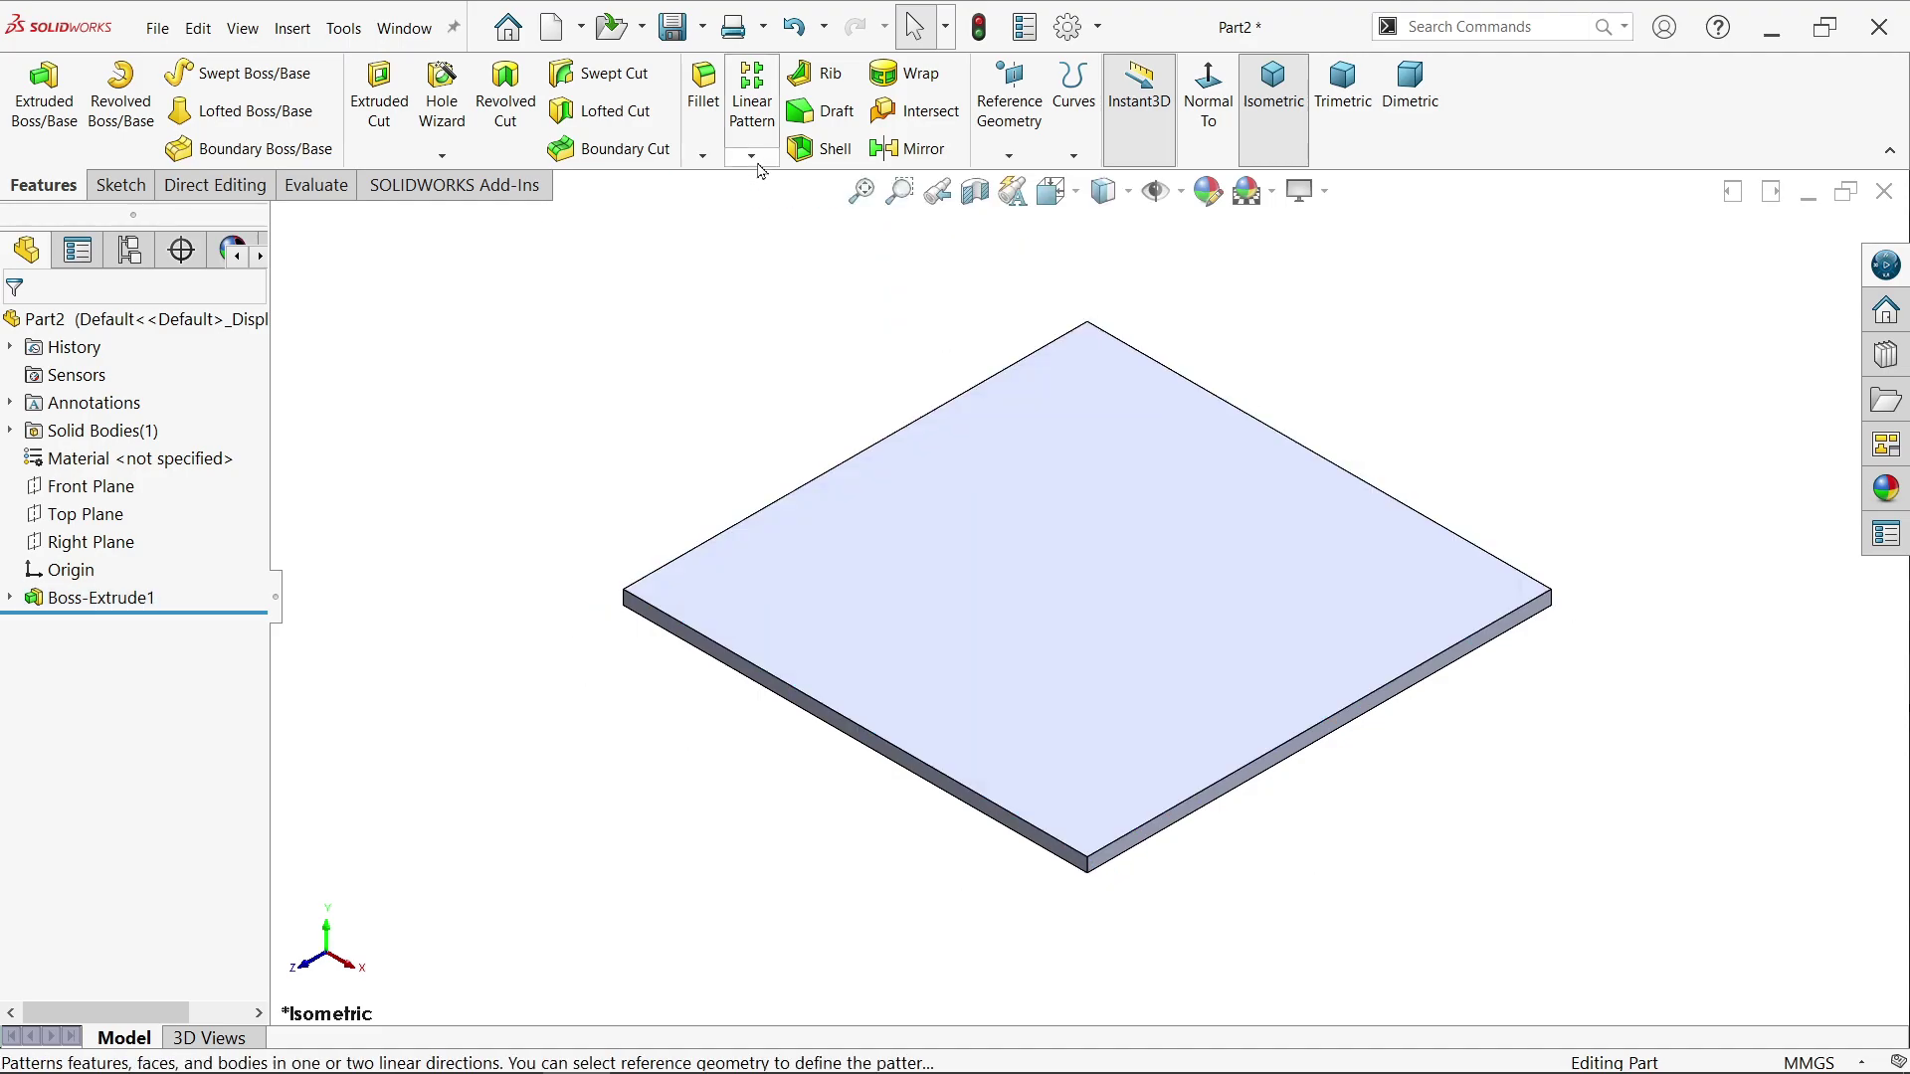
click(751, 157)
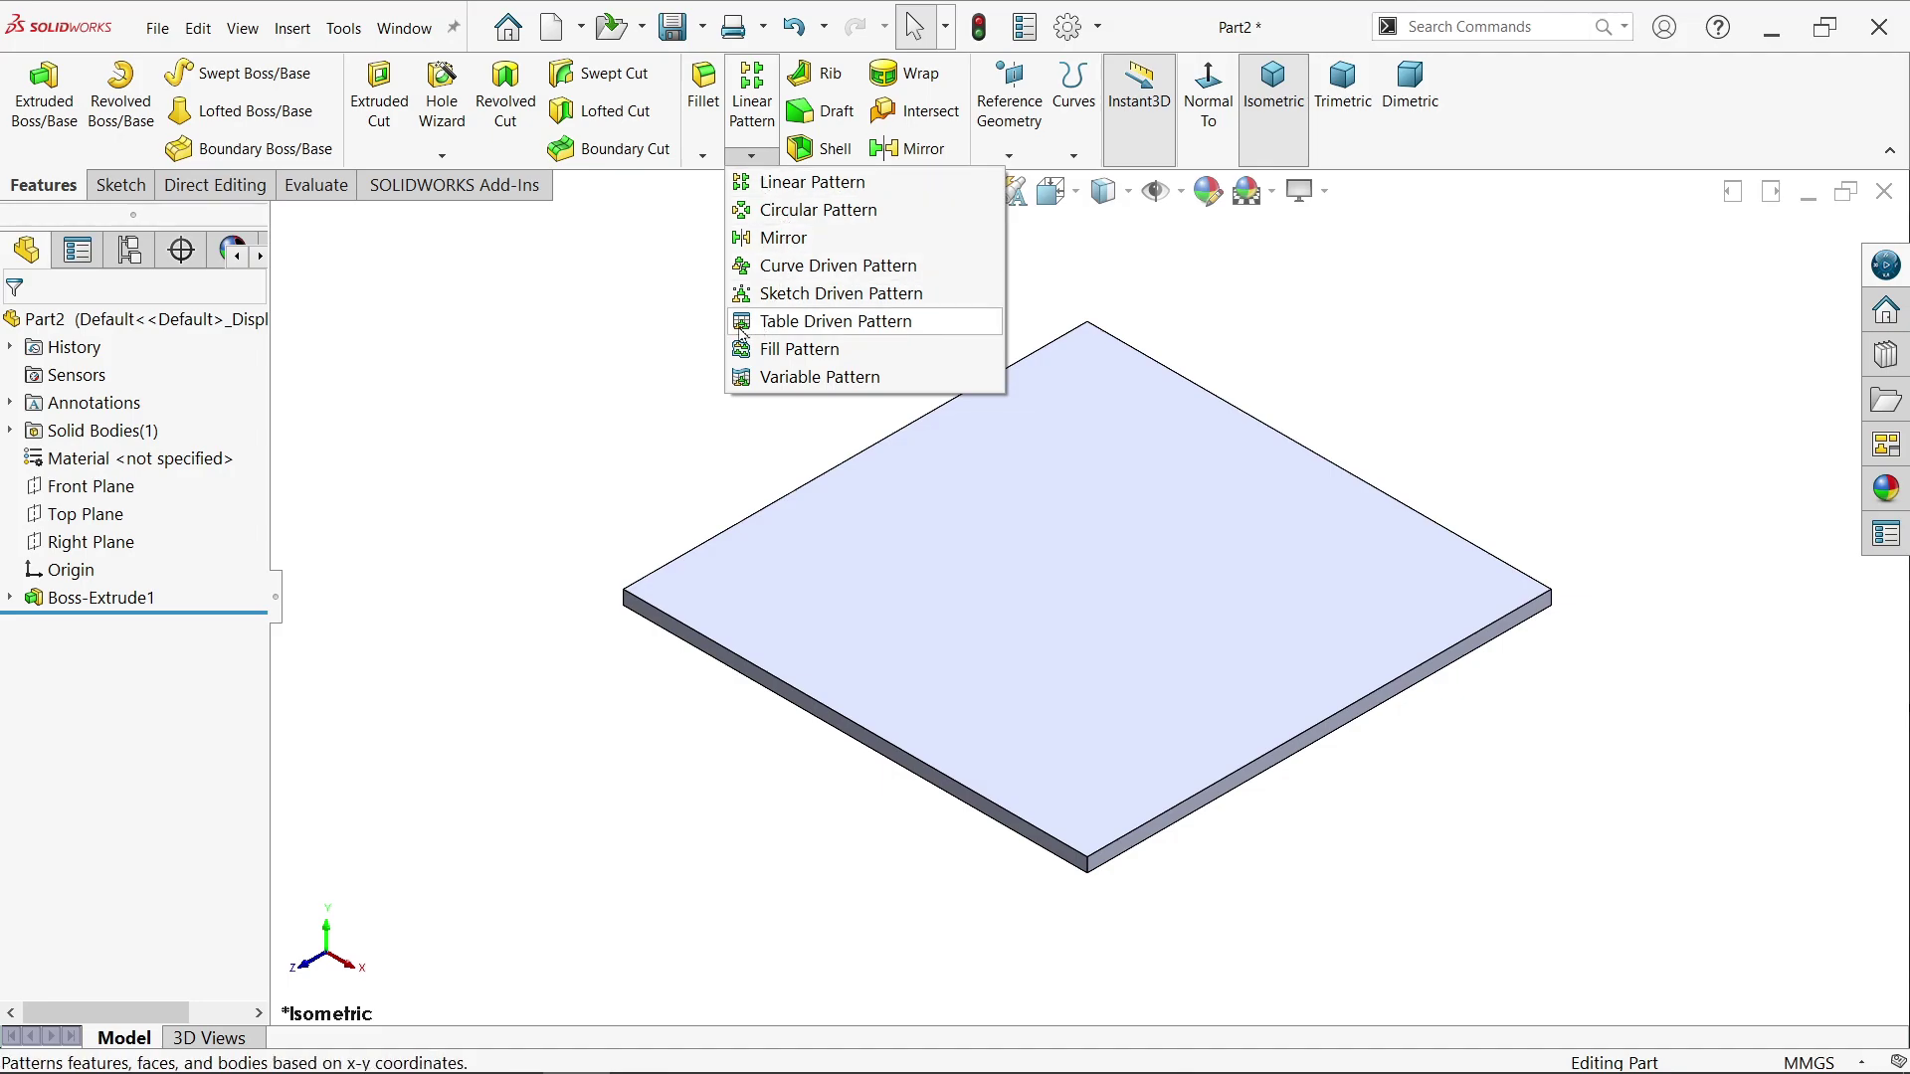
Step: Start a Fill Pattern with the plate's top face as the fill boundary
click(799, 350)
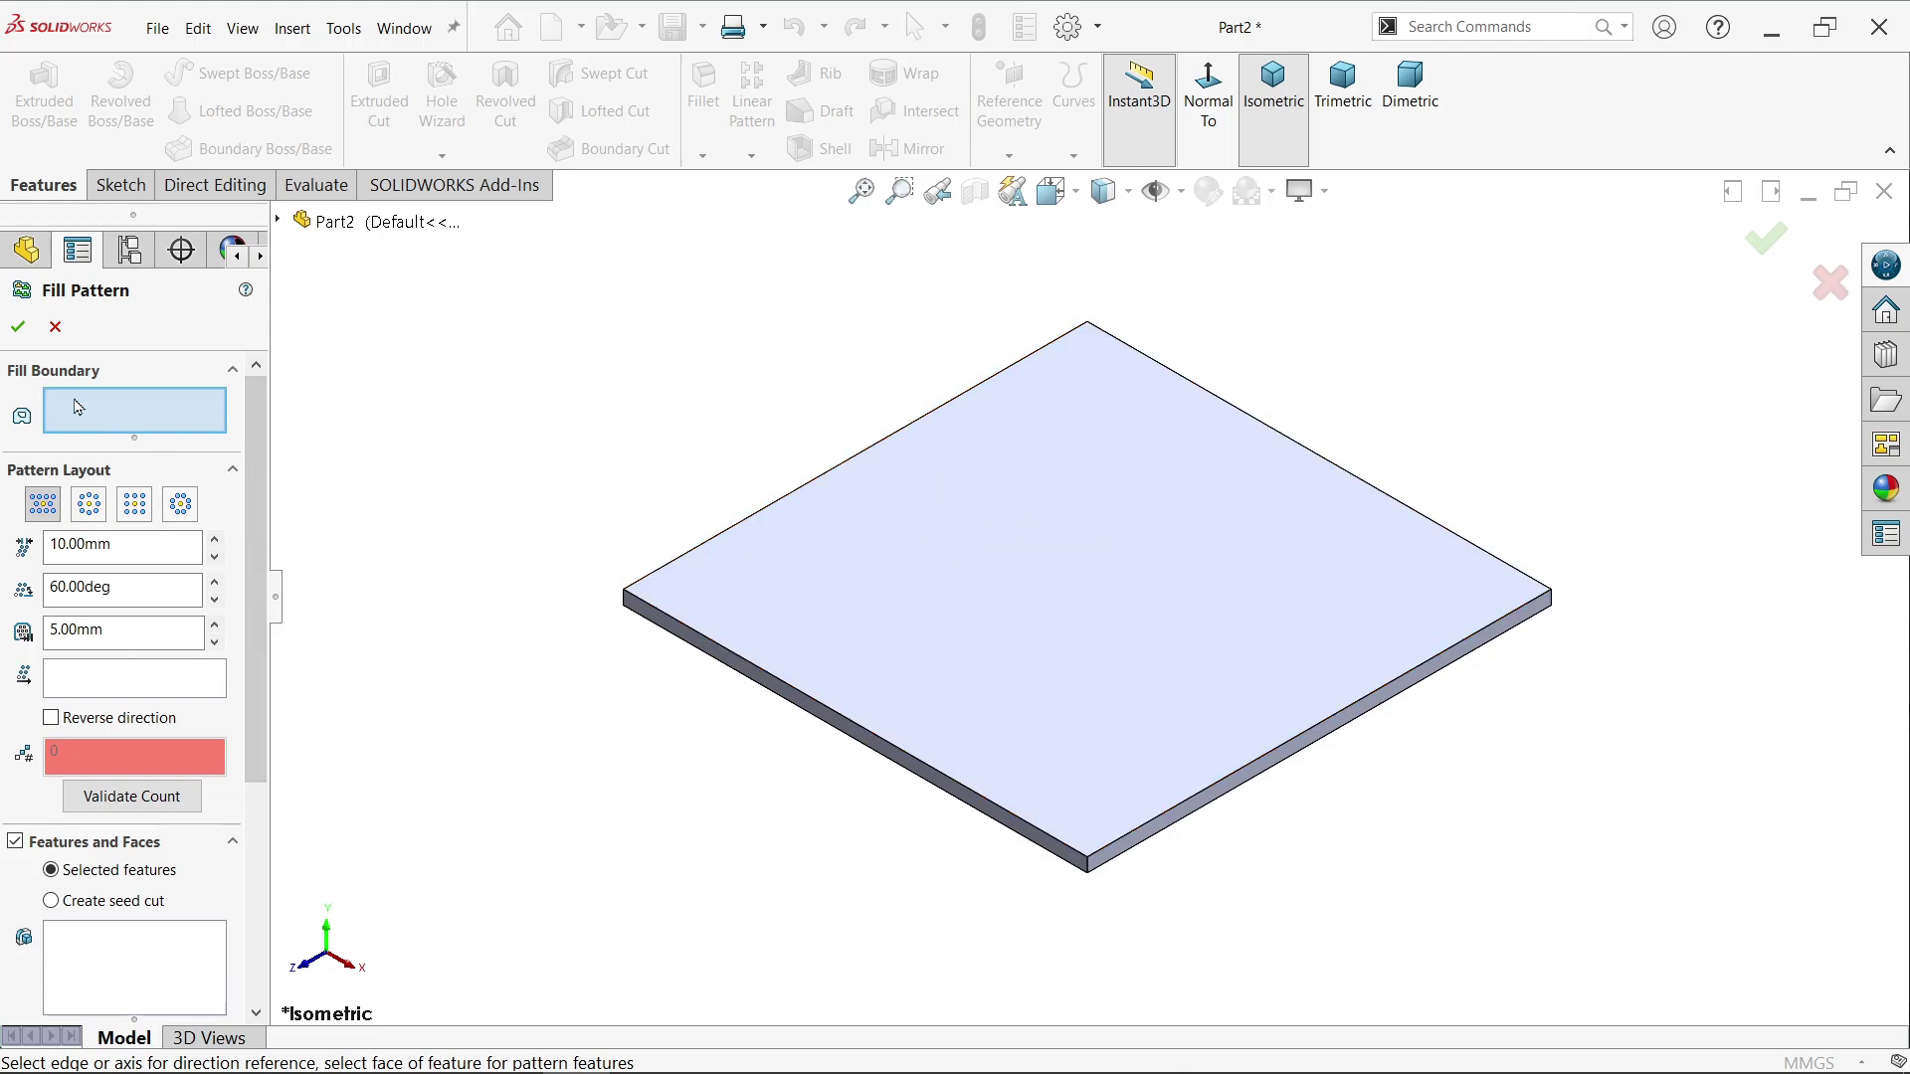
click(1039, 534)
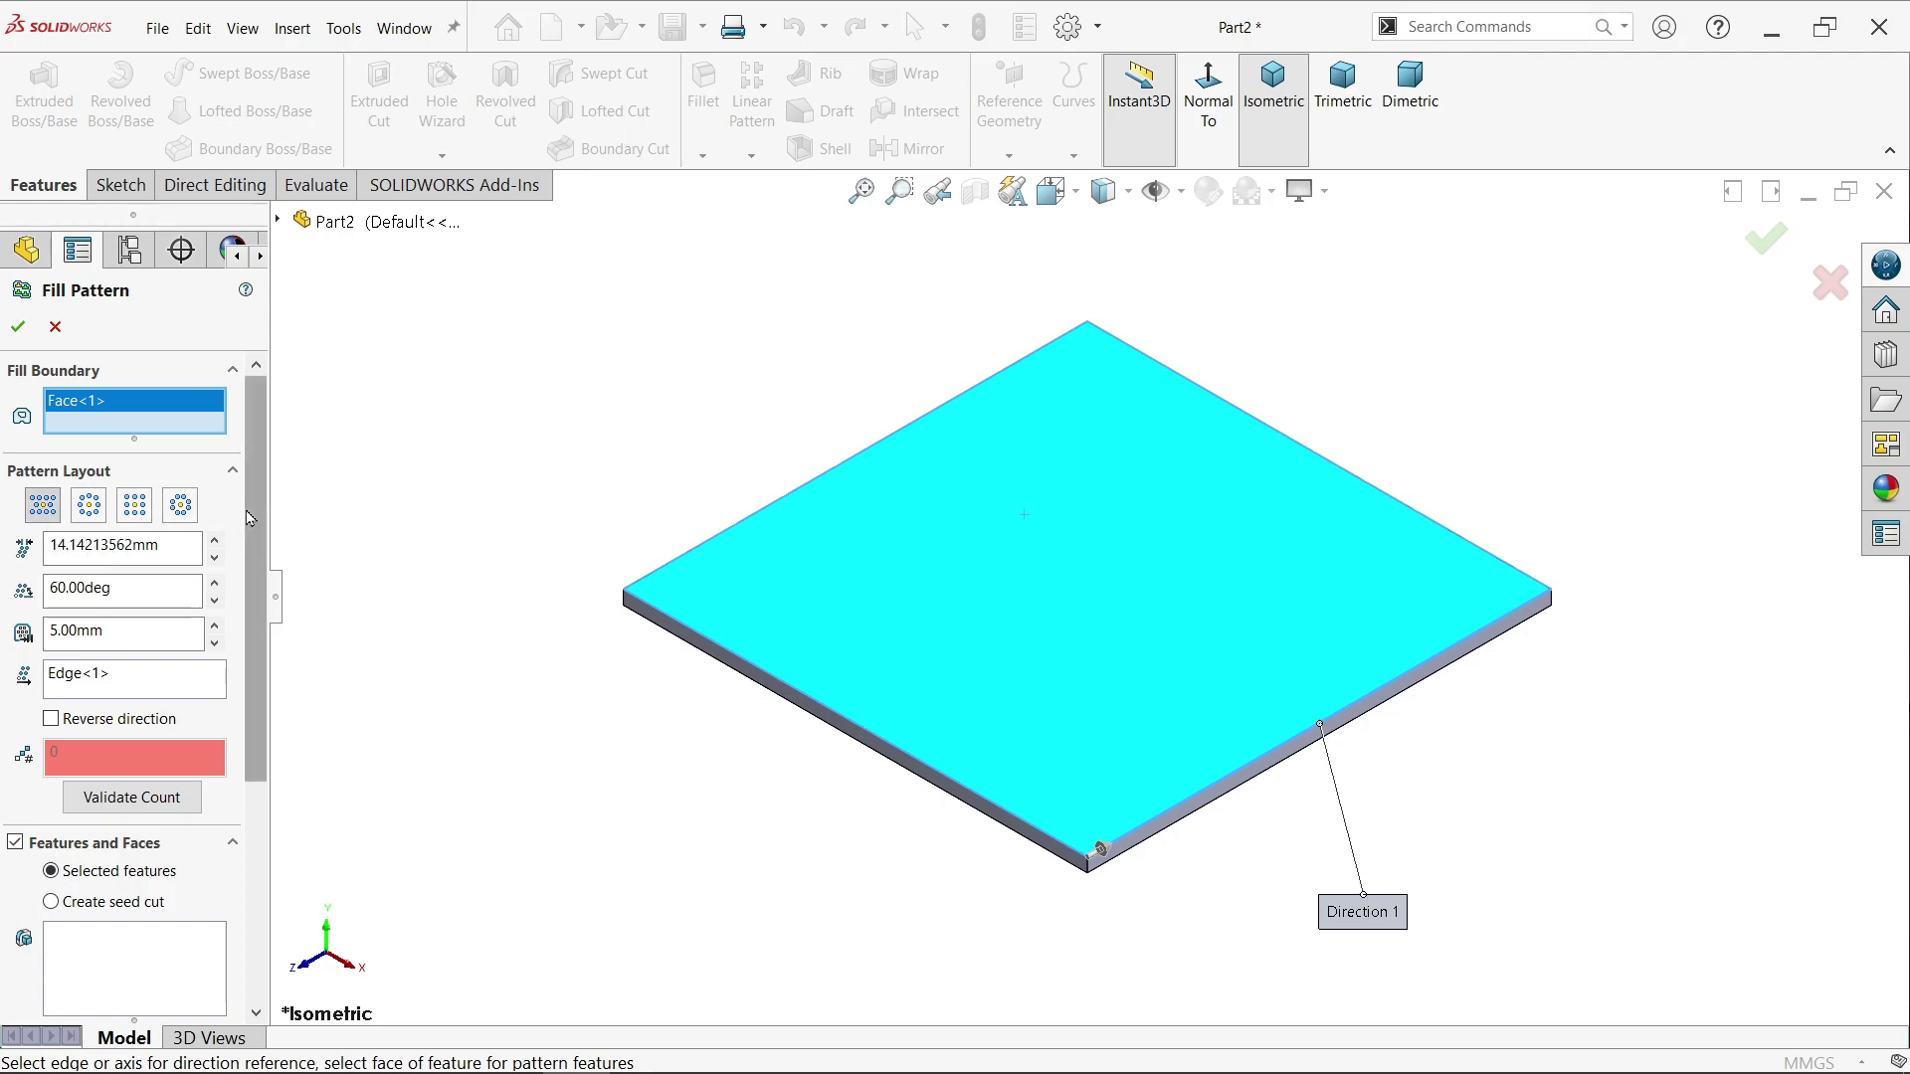
drag(253, 519, 262, 705)
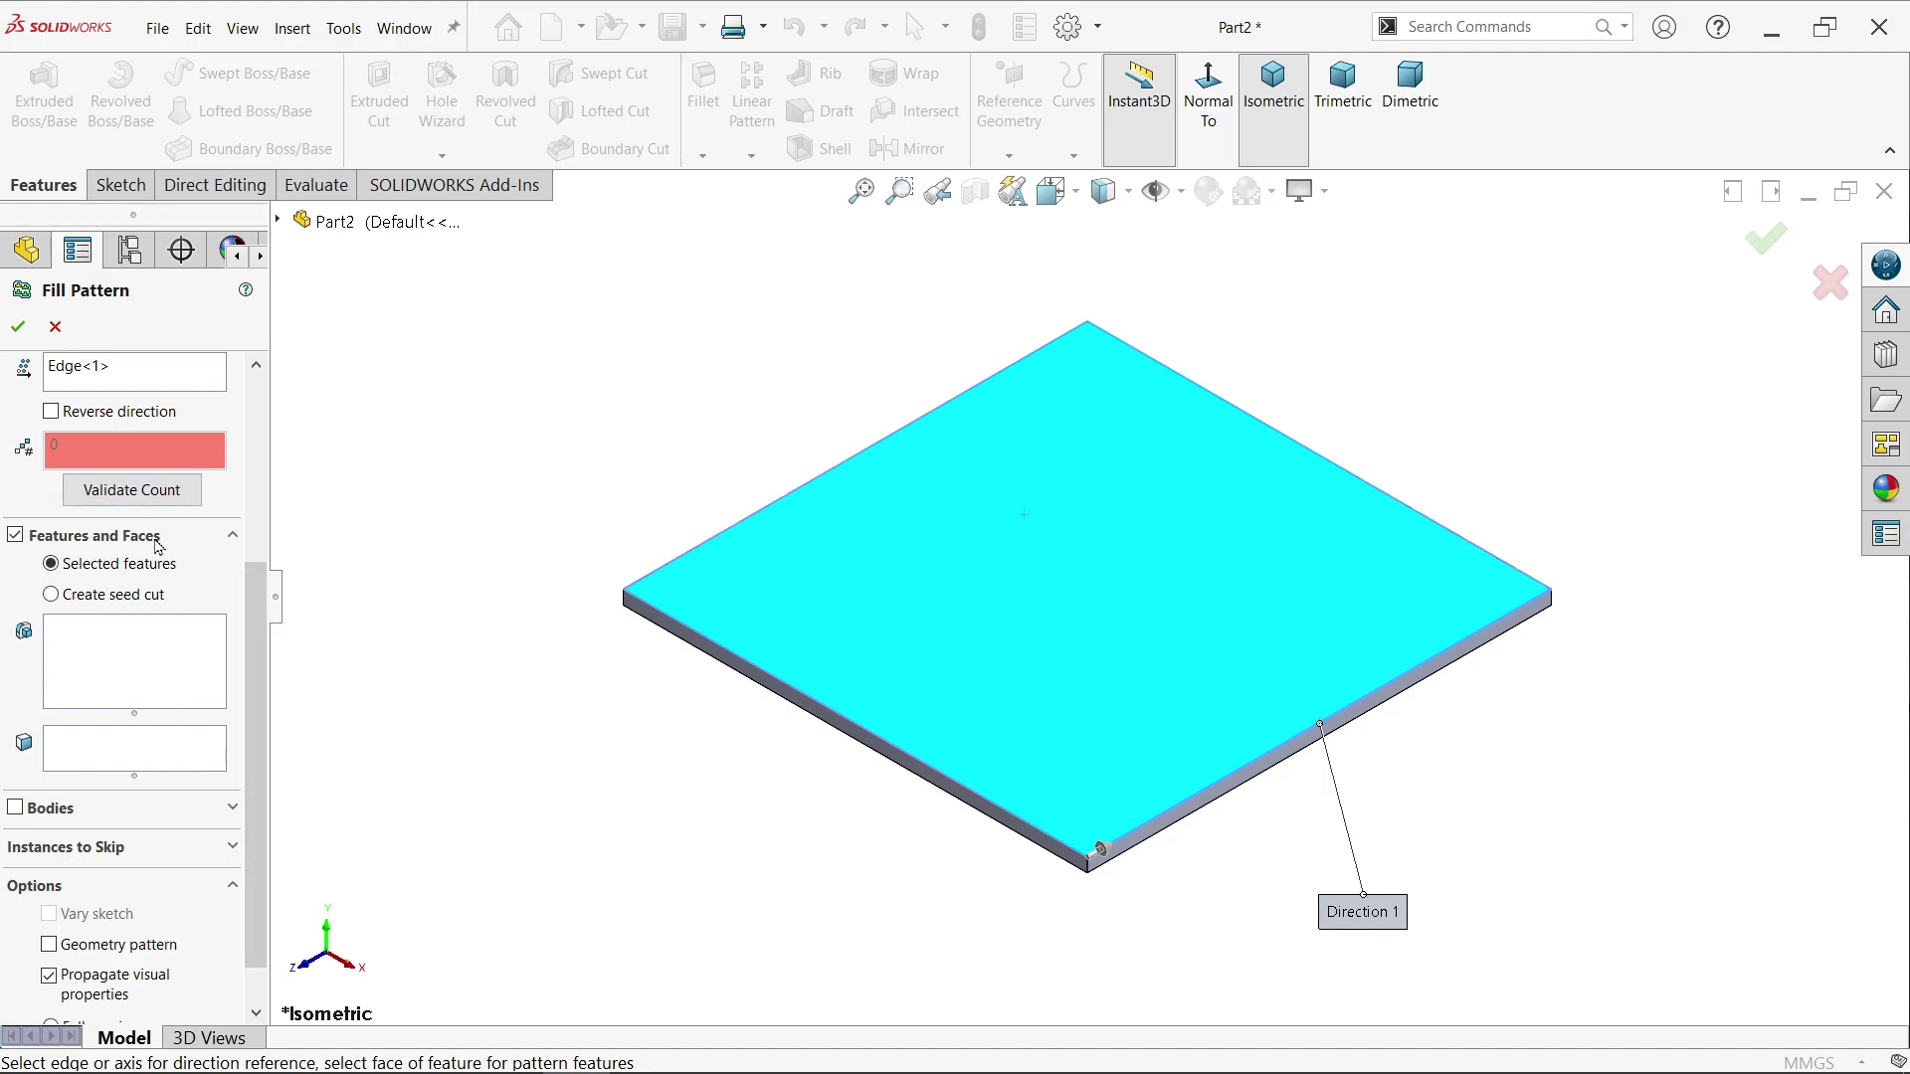
Step: Use Create seed cut with a circle shape of 6 mm diameter
click(51, 595)
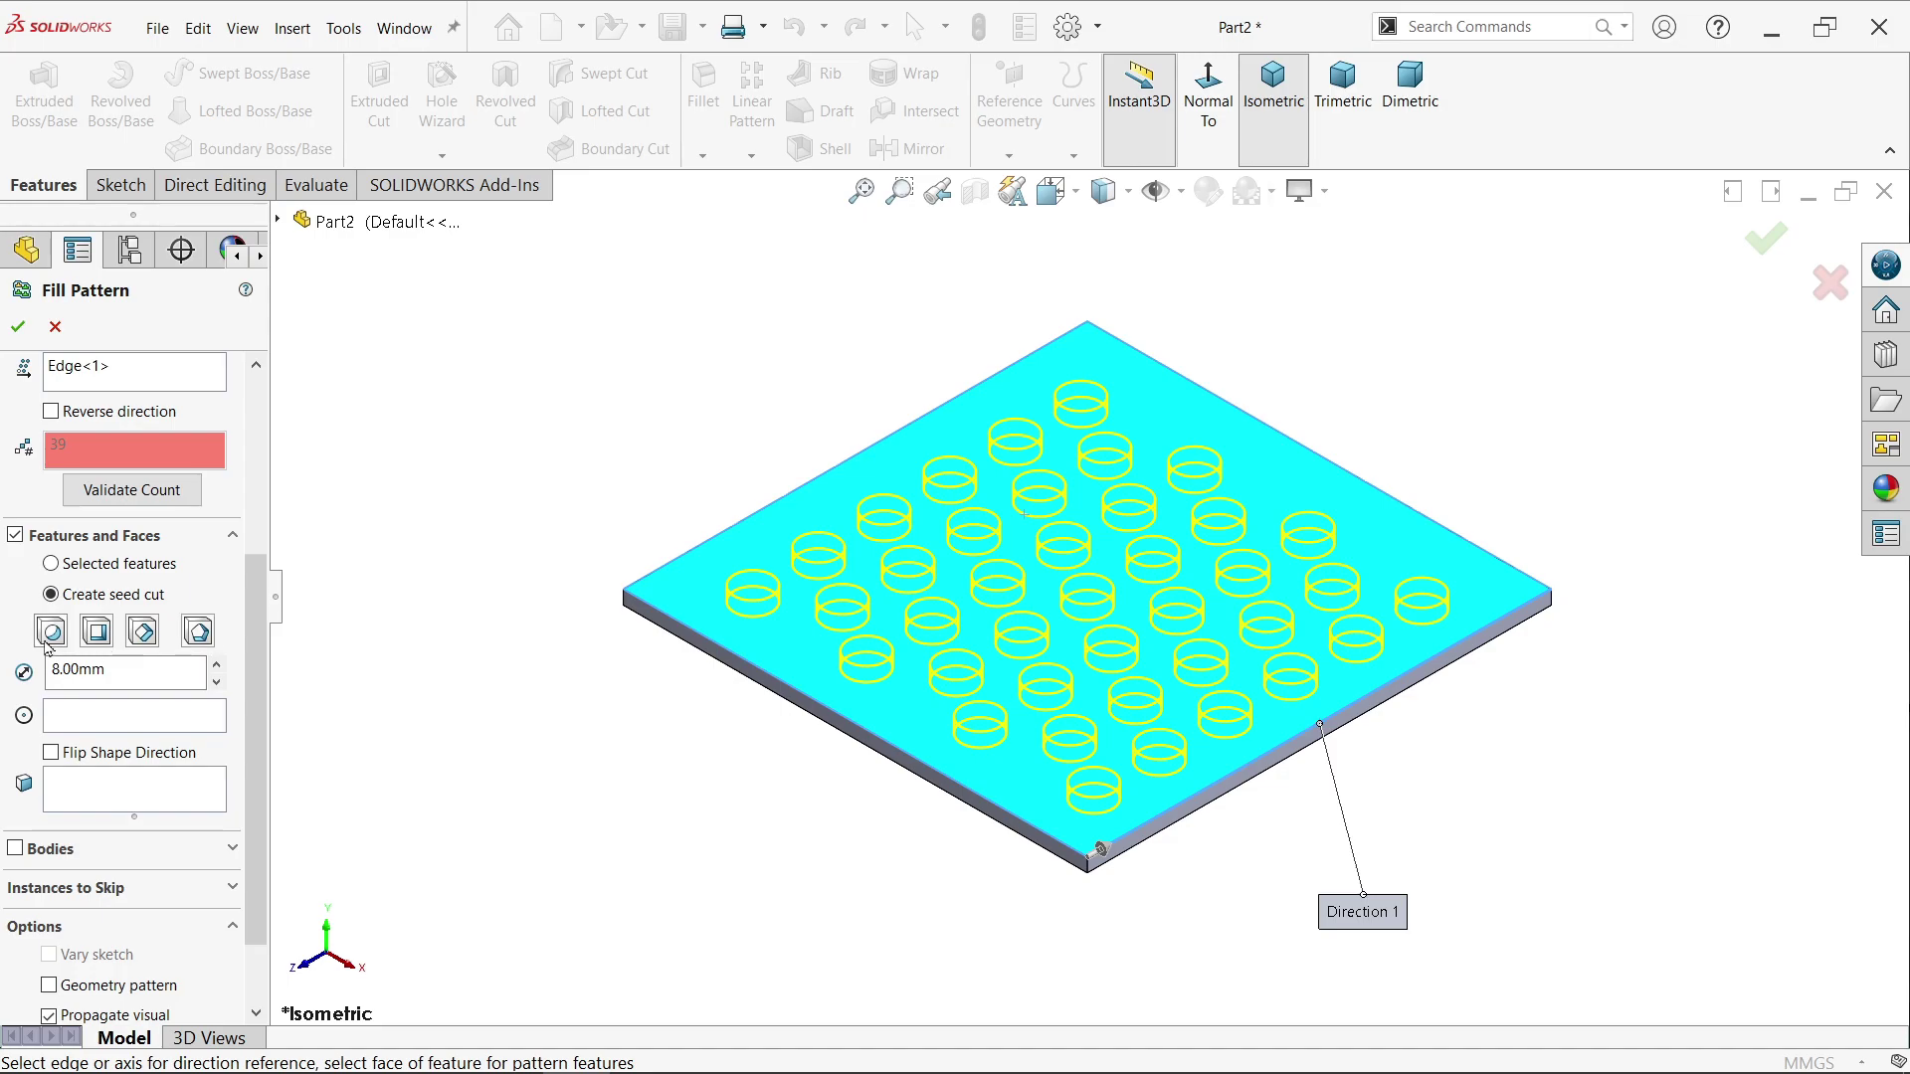
drag(114, 671, 37, 671)
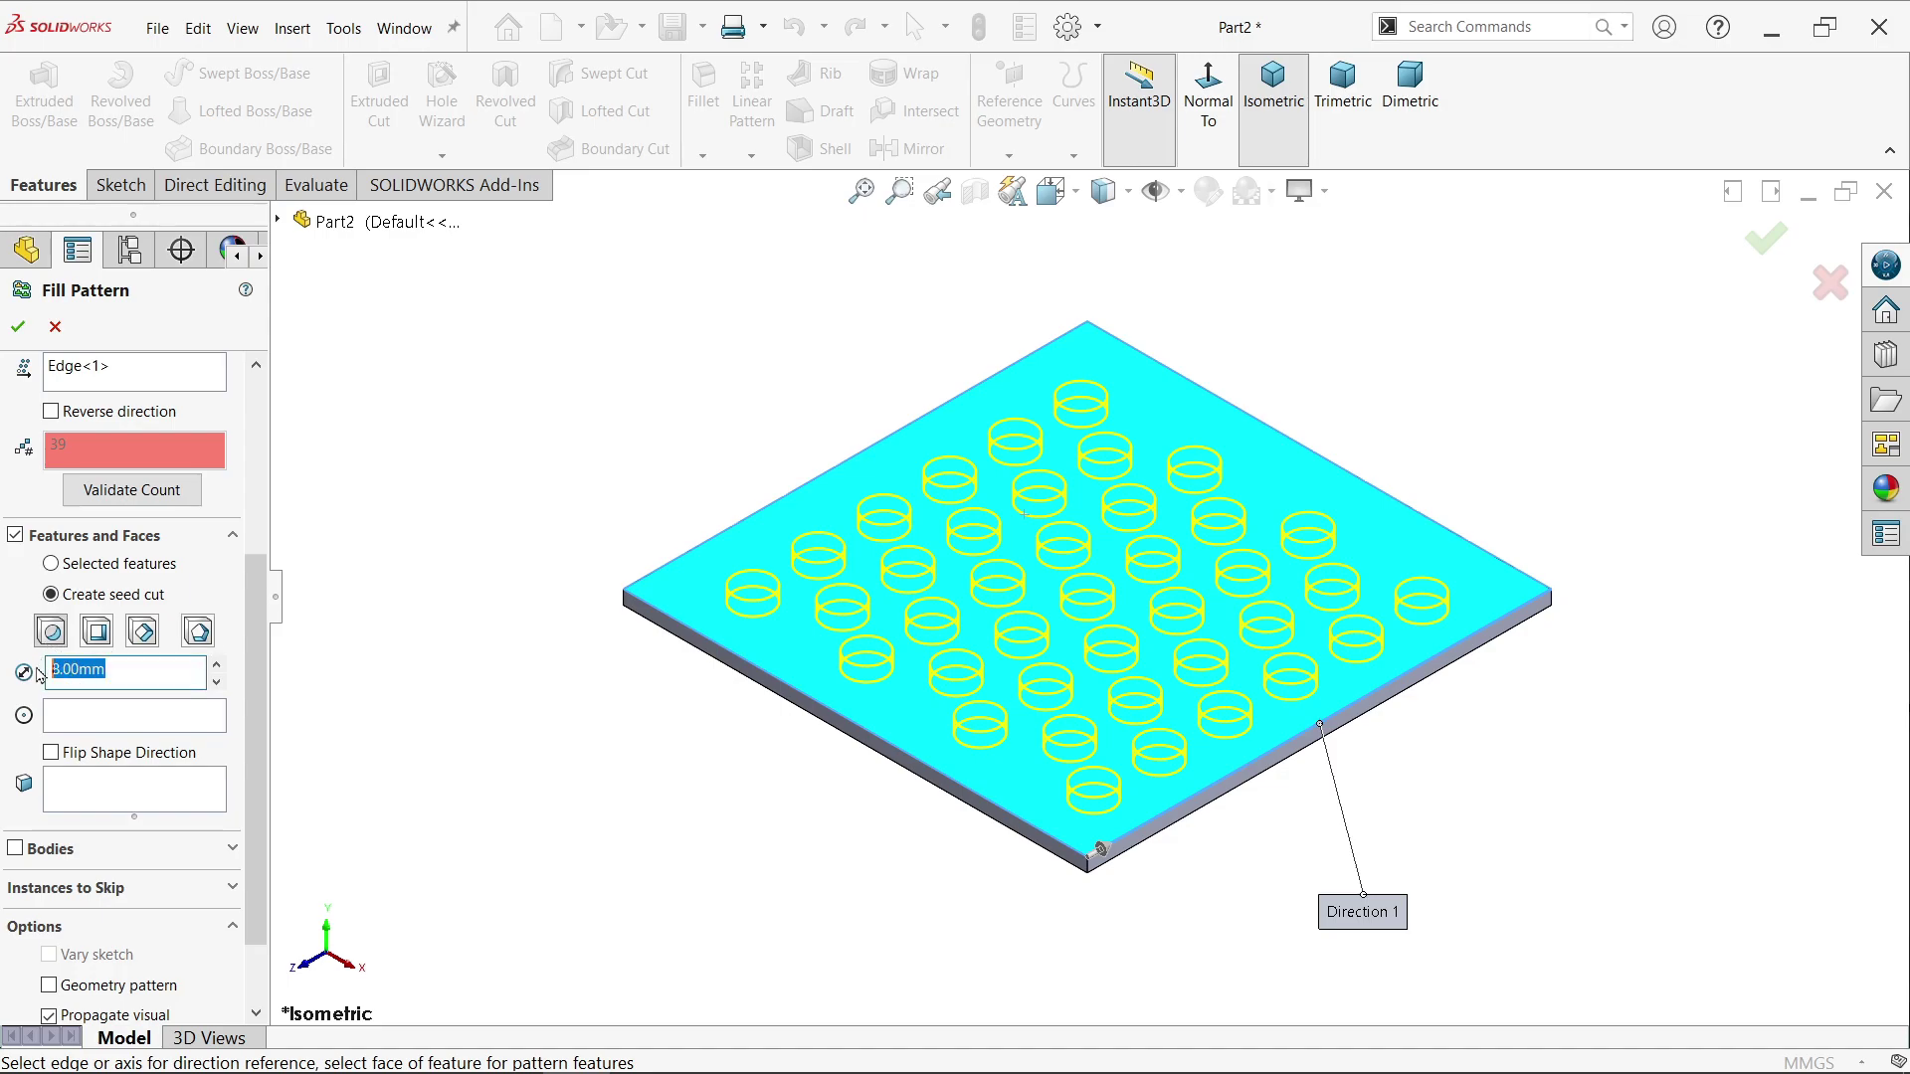
text(6)
key(Return)
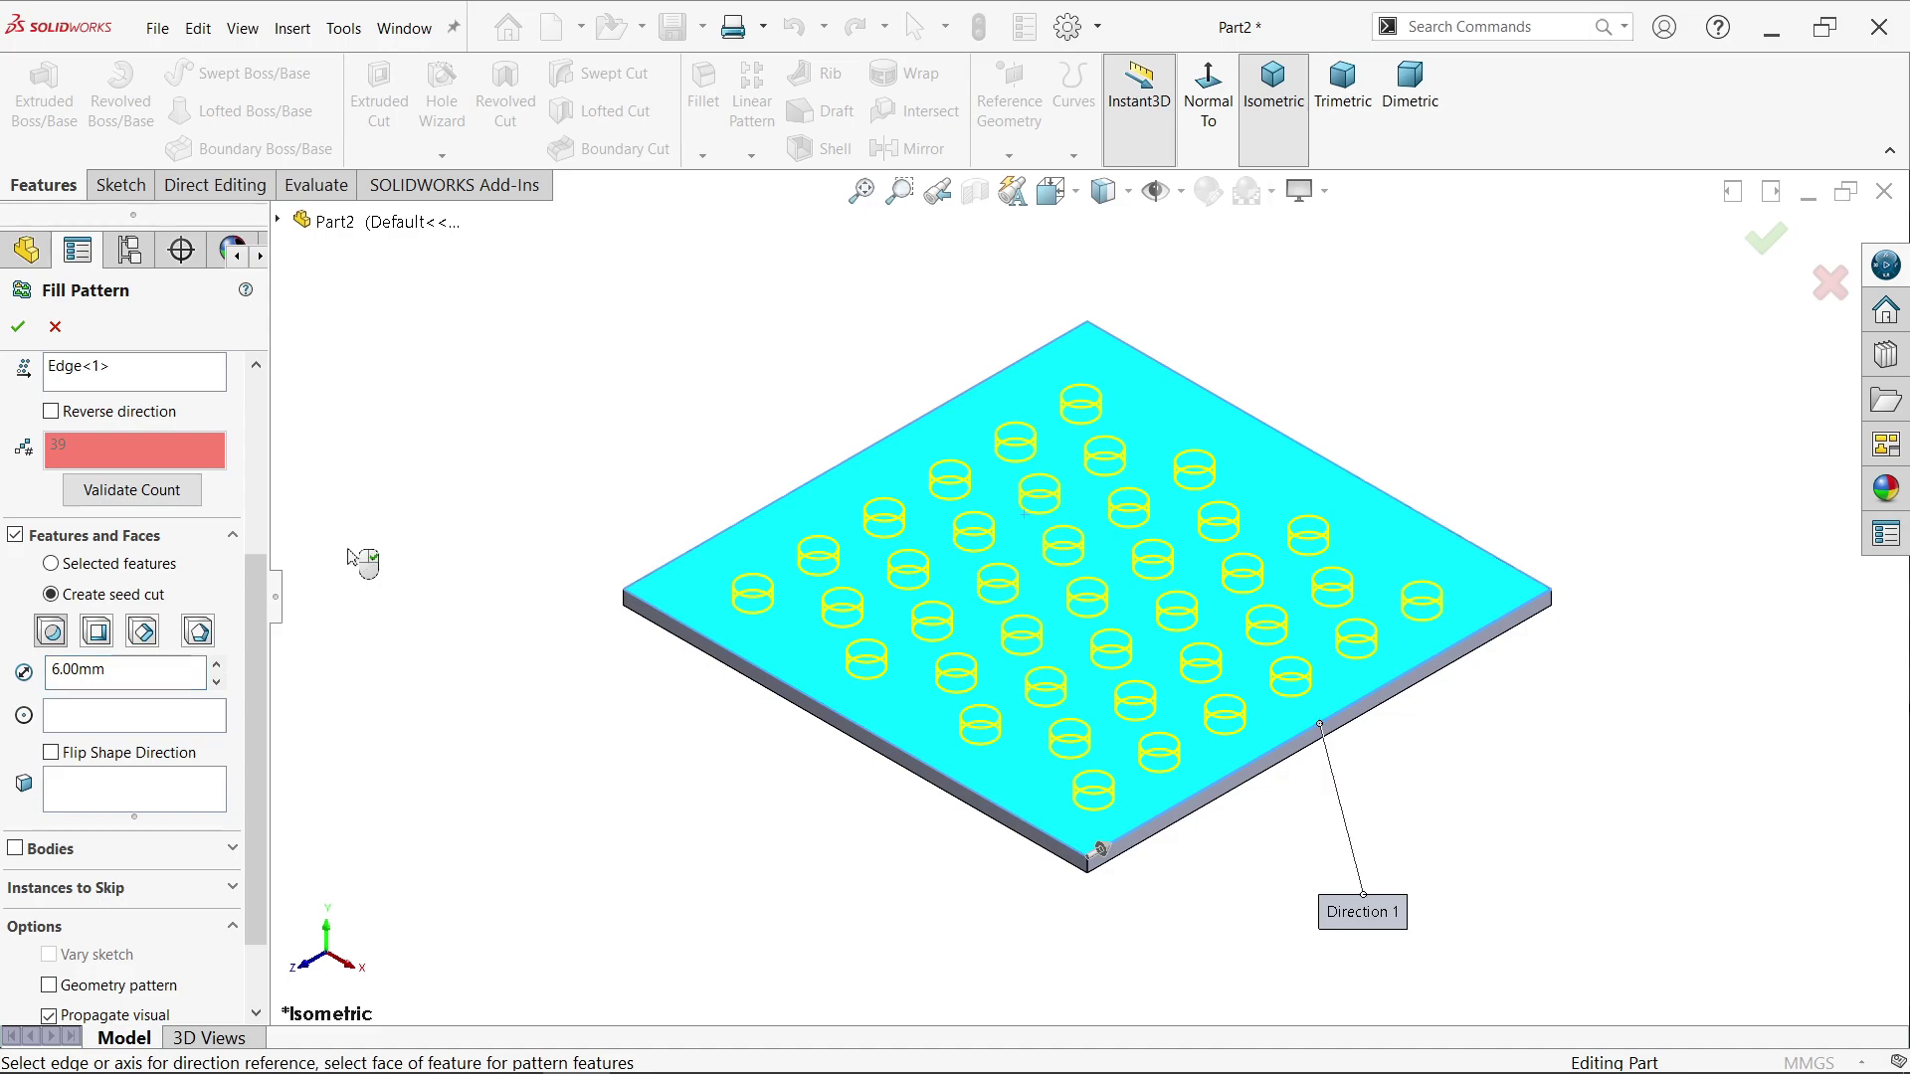
scroll(1071, 559, down, 1)
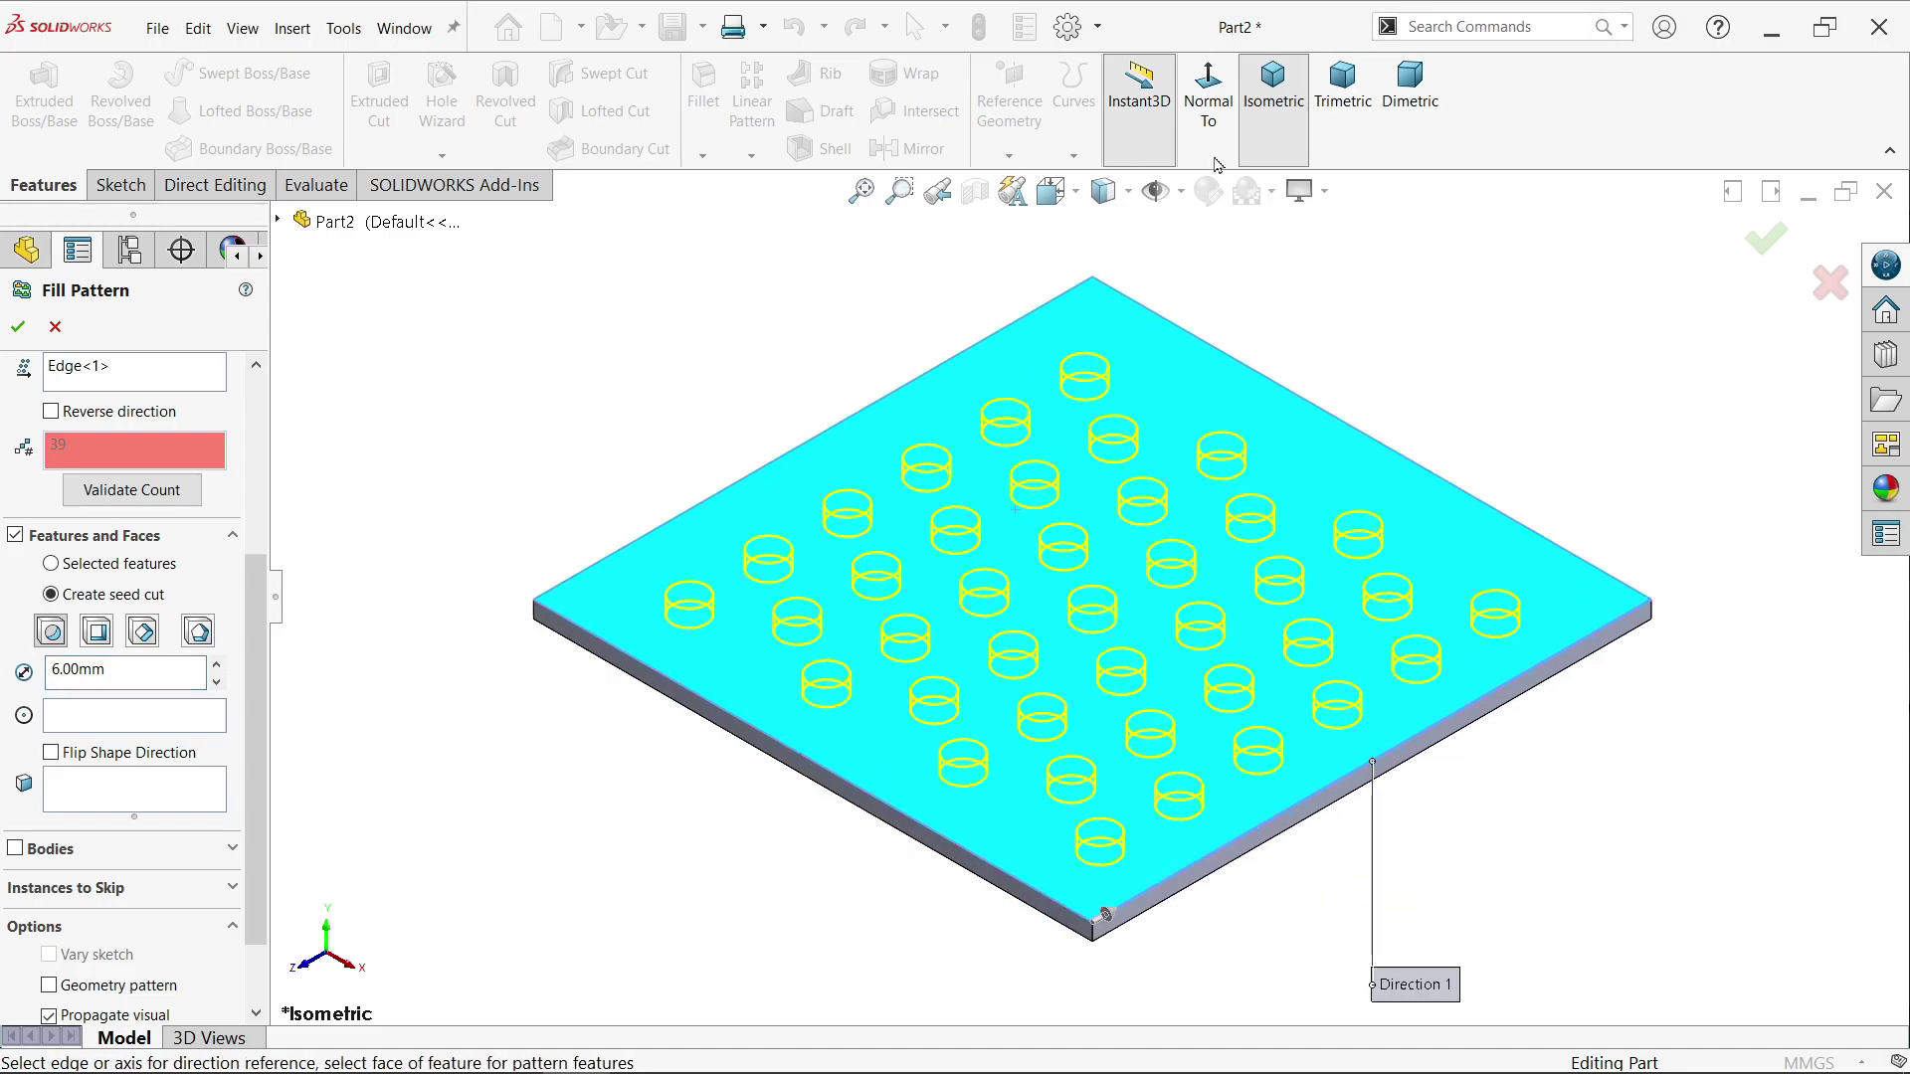
Step: View the plate Normal To and set Instance Spacing to 10 mm
click(1209, 112)
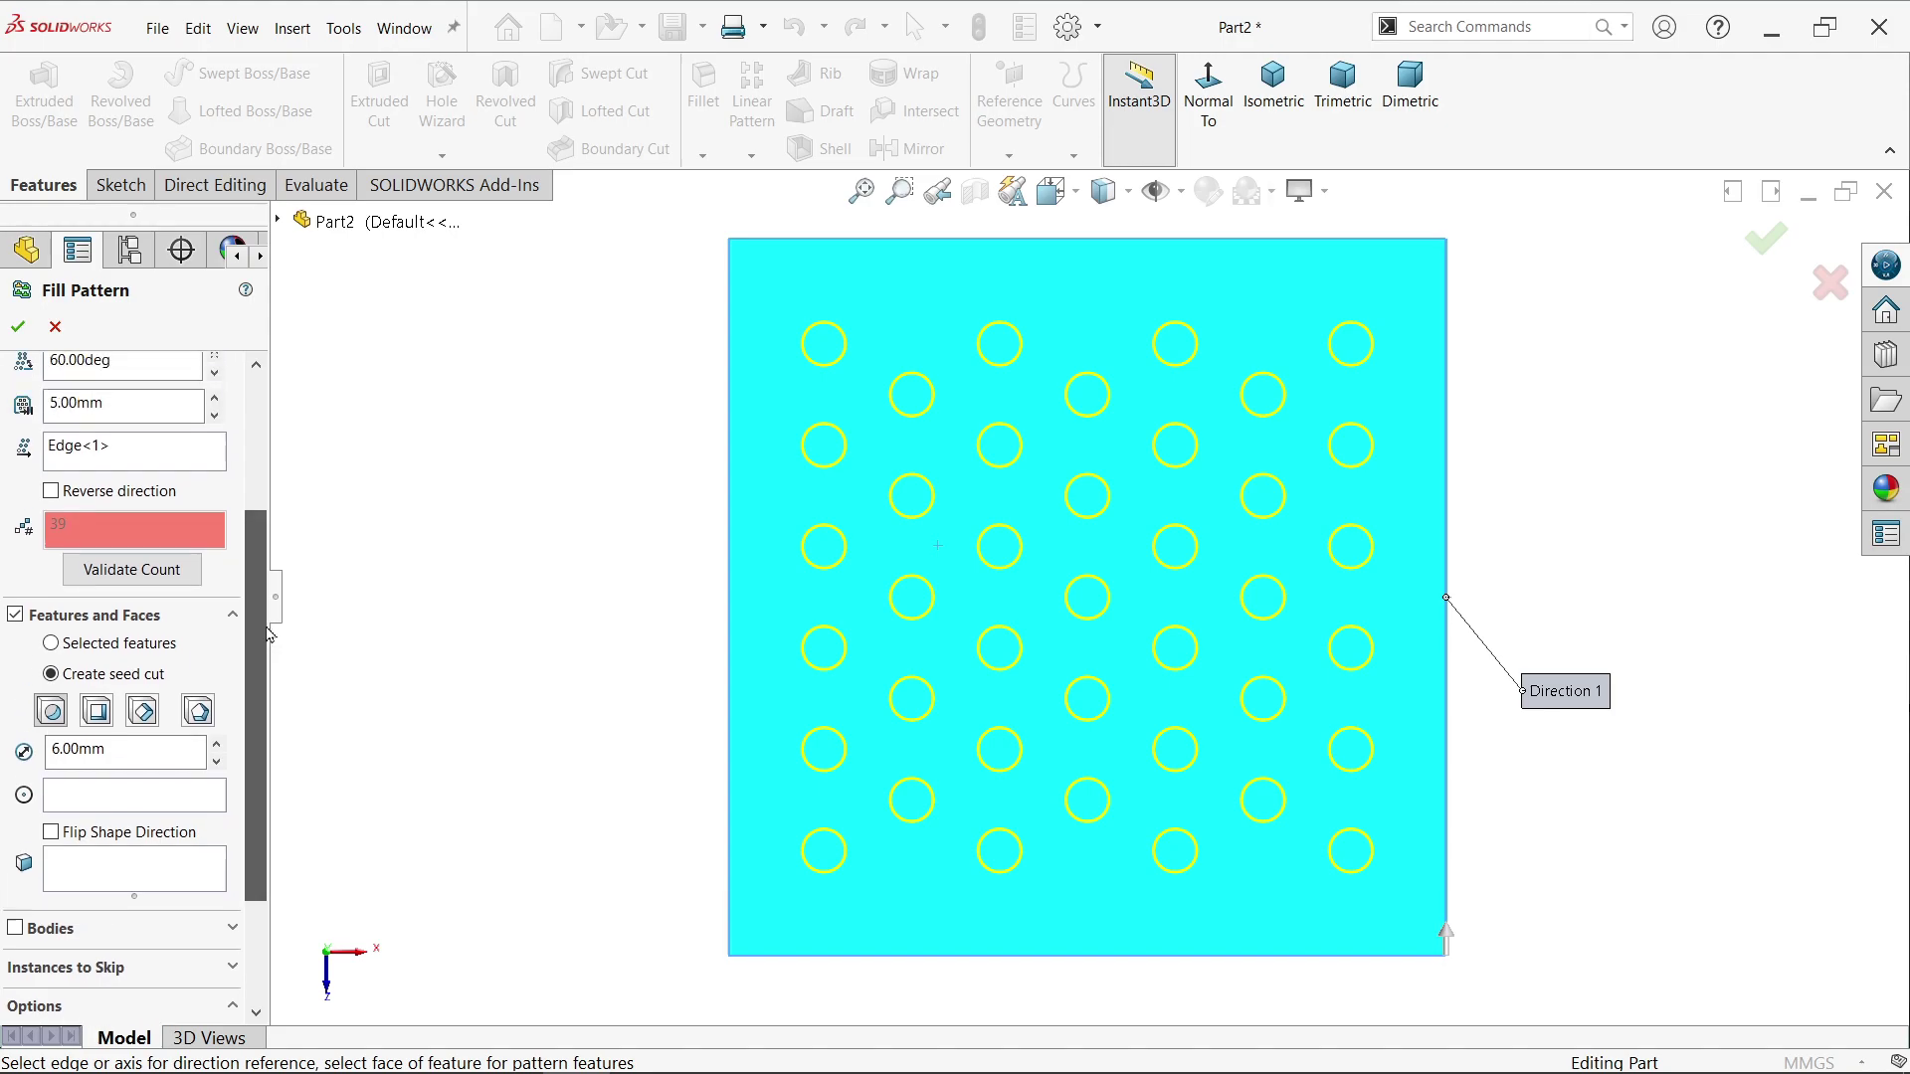
drag(251, 683, 284, 482)
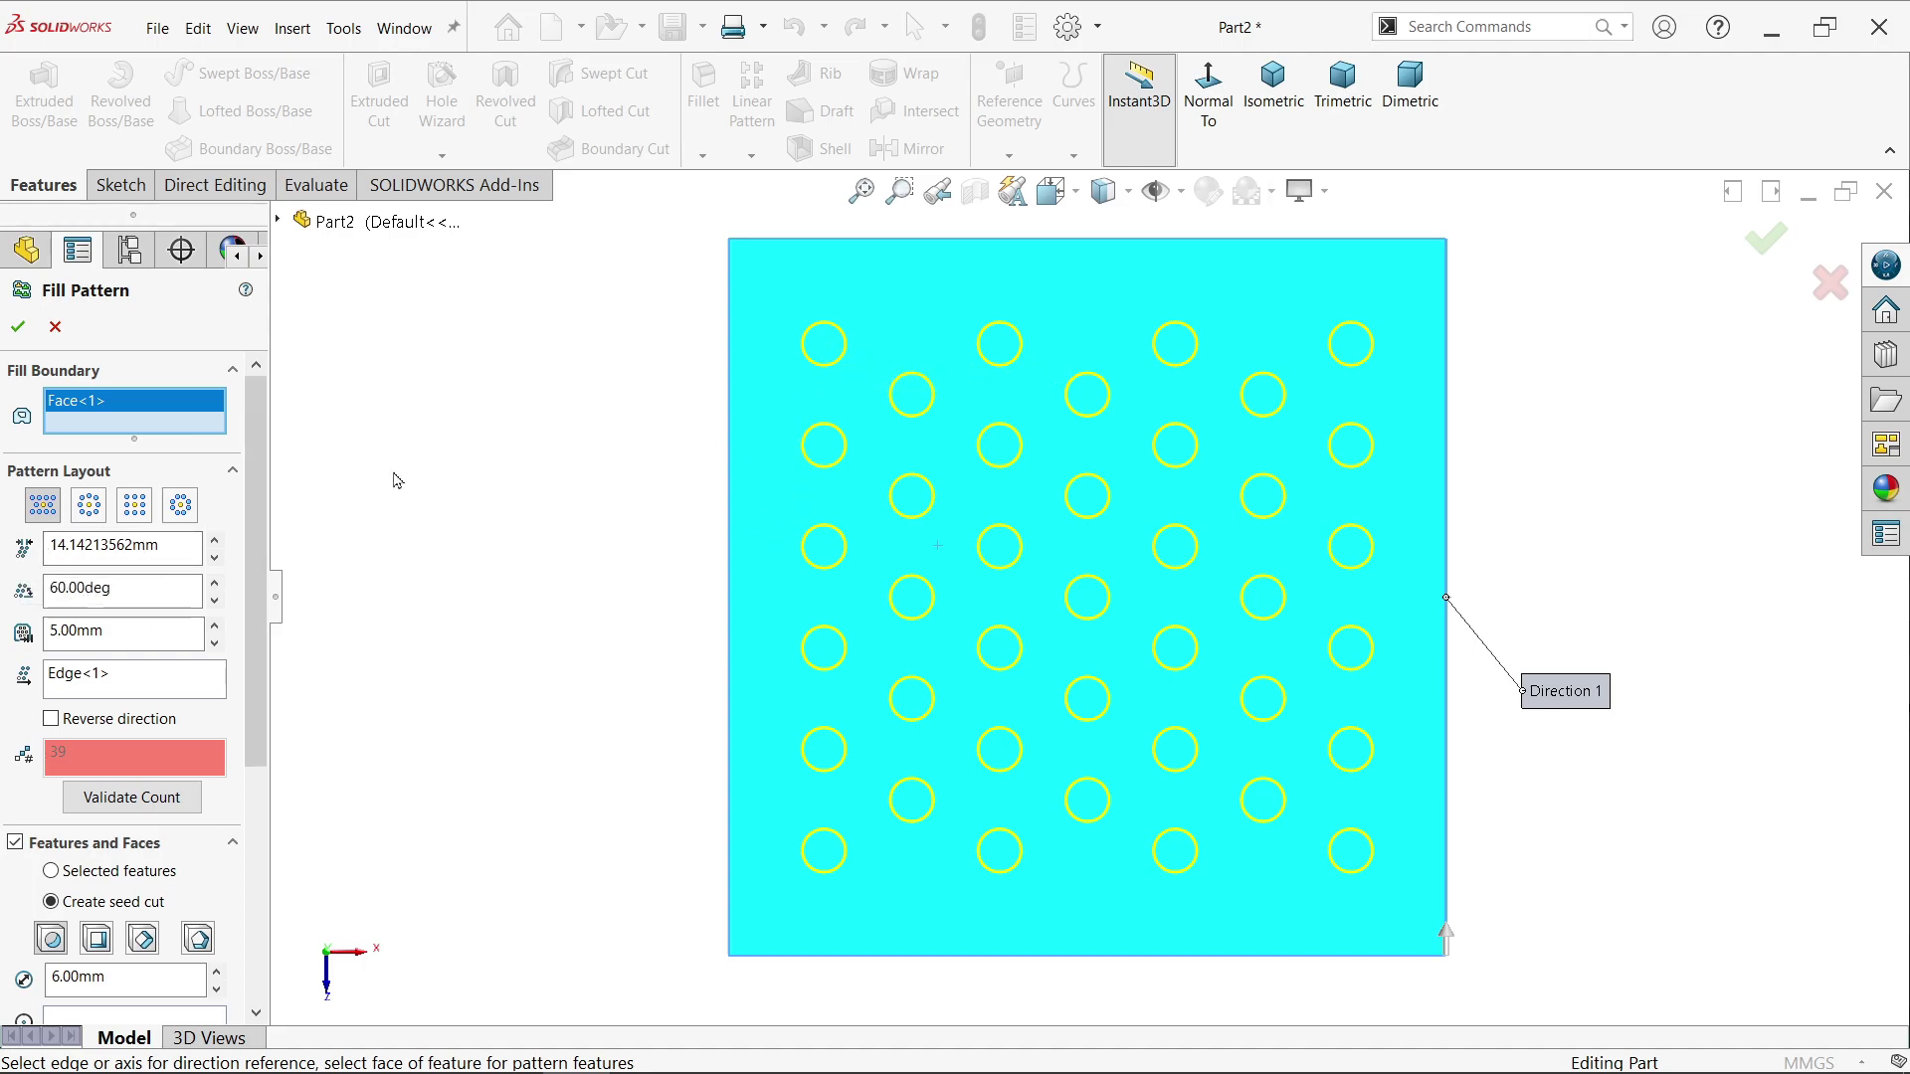
double_click(192, 544)
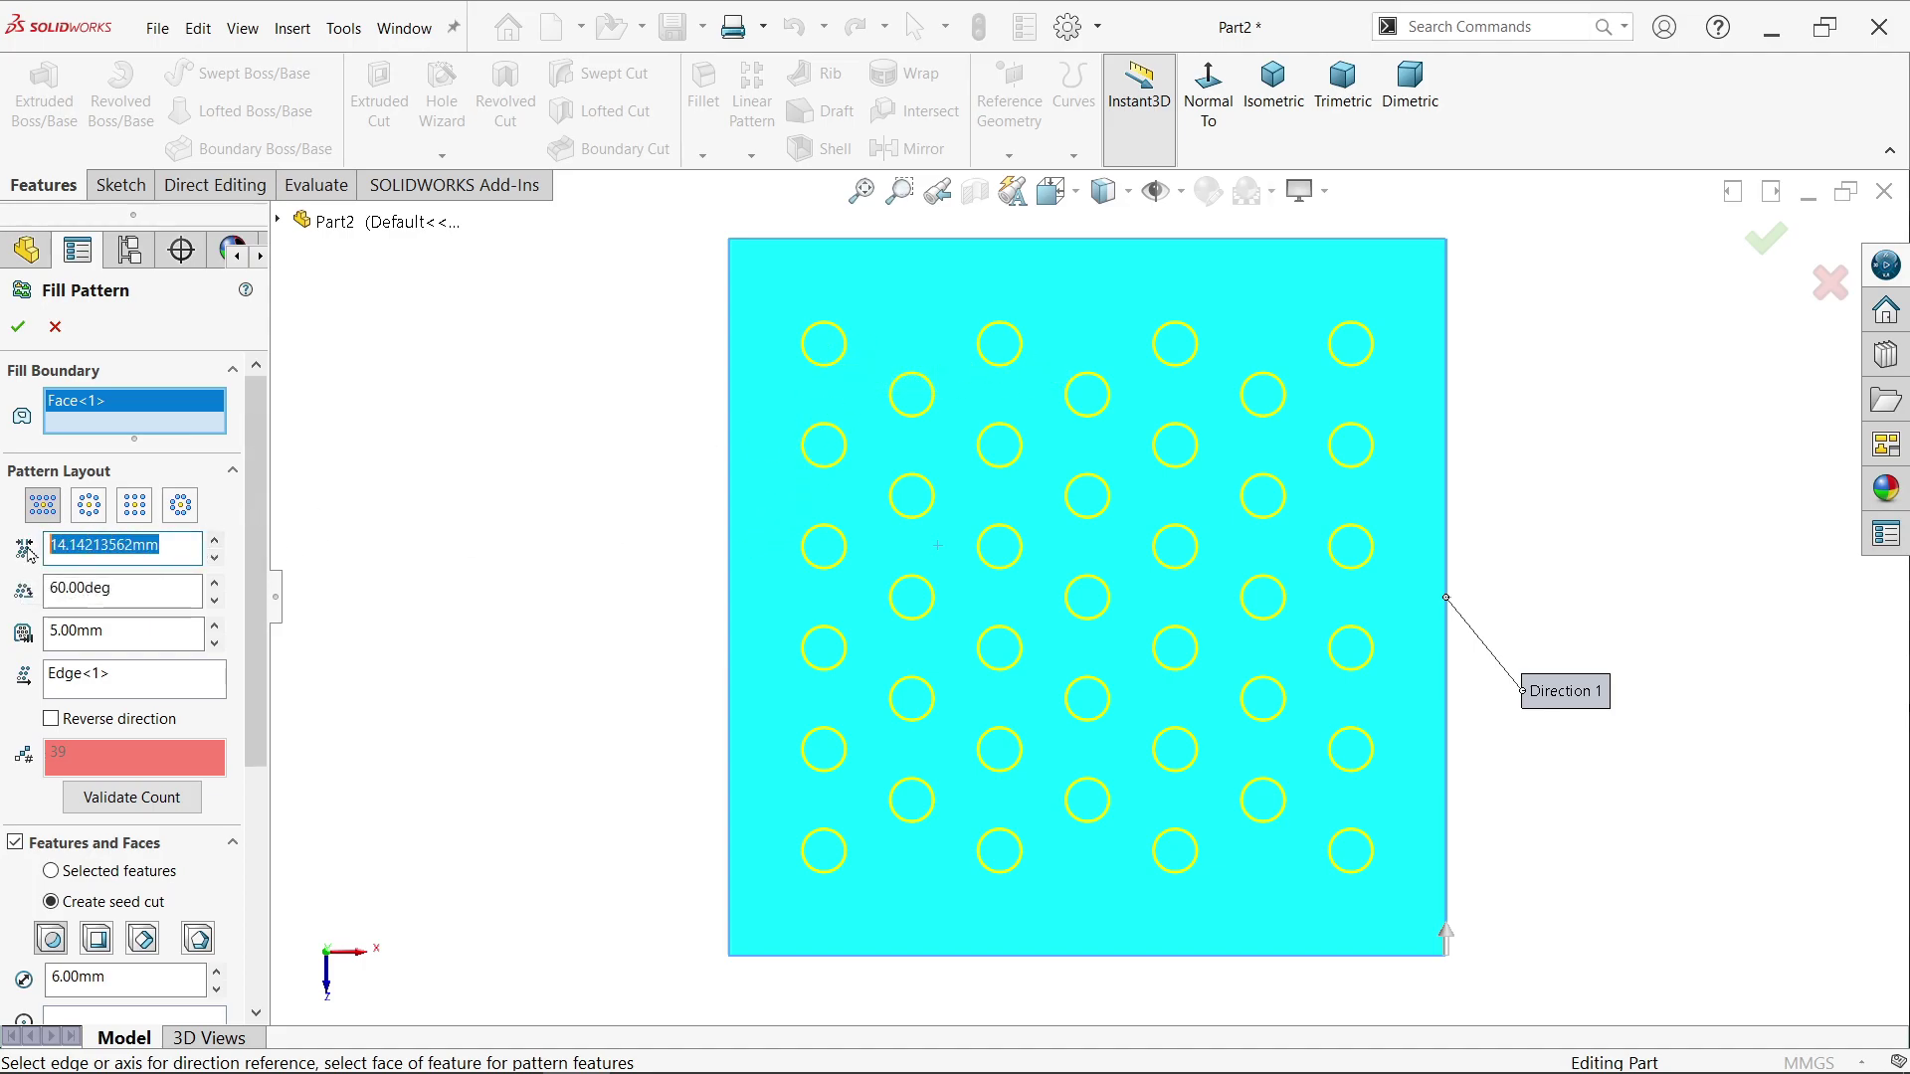
text(10)
key(Return)
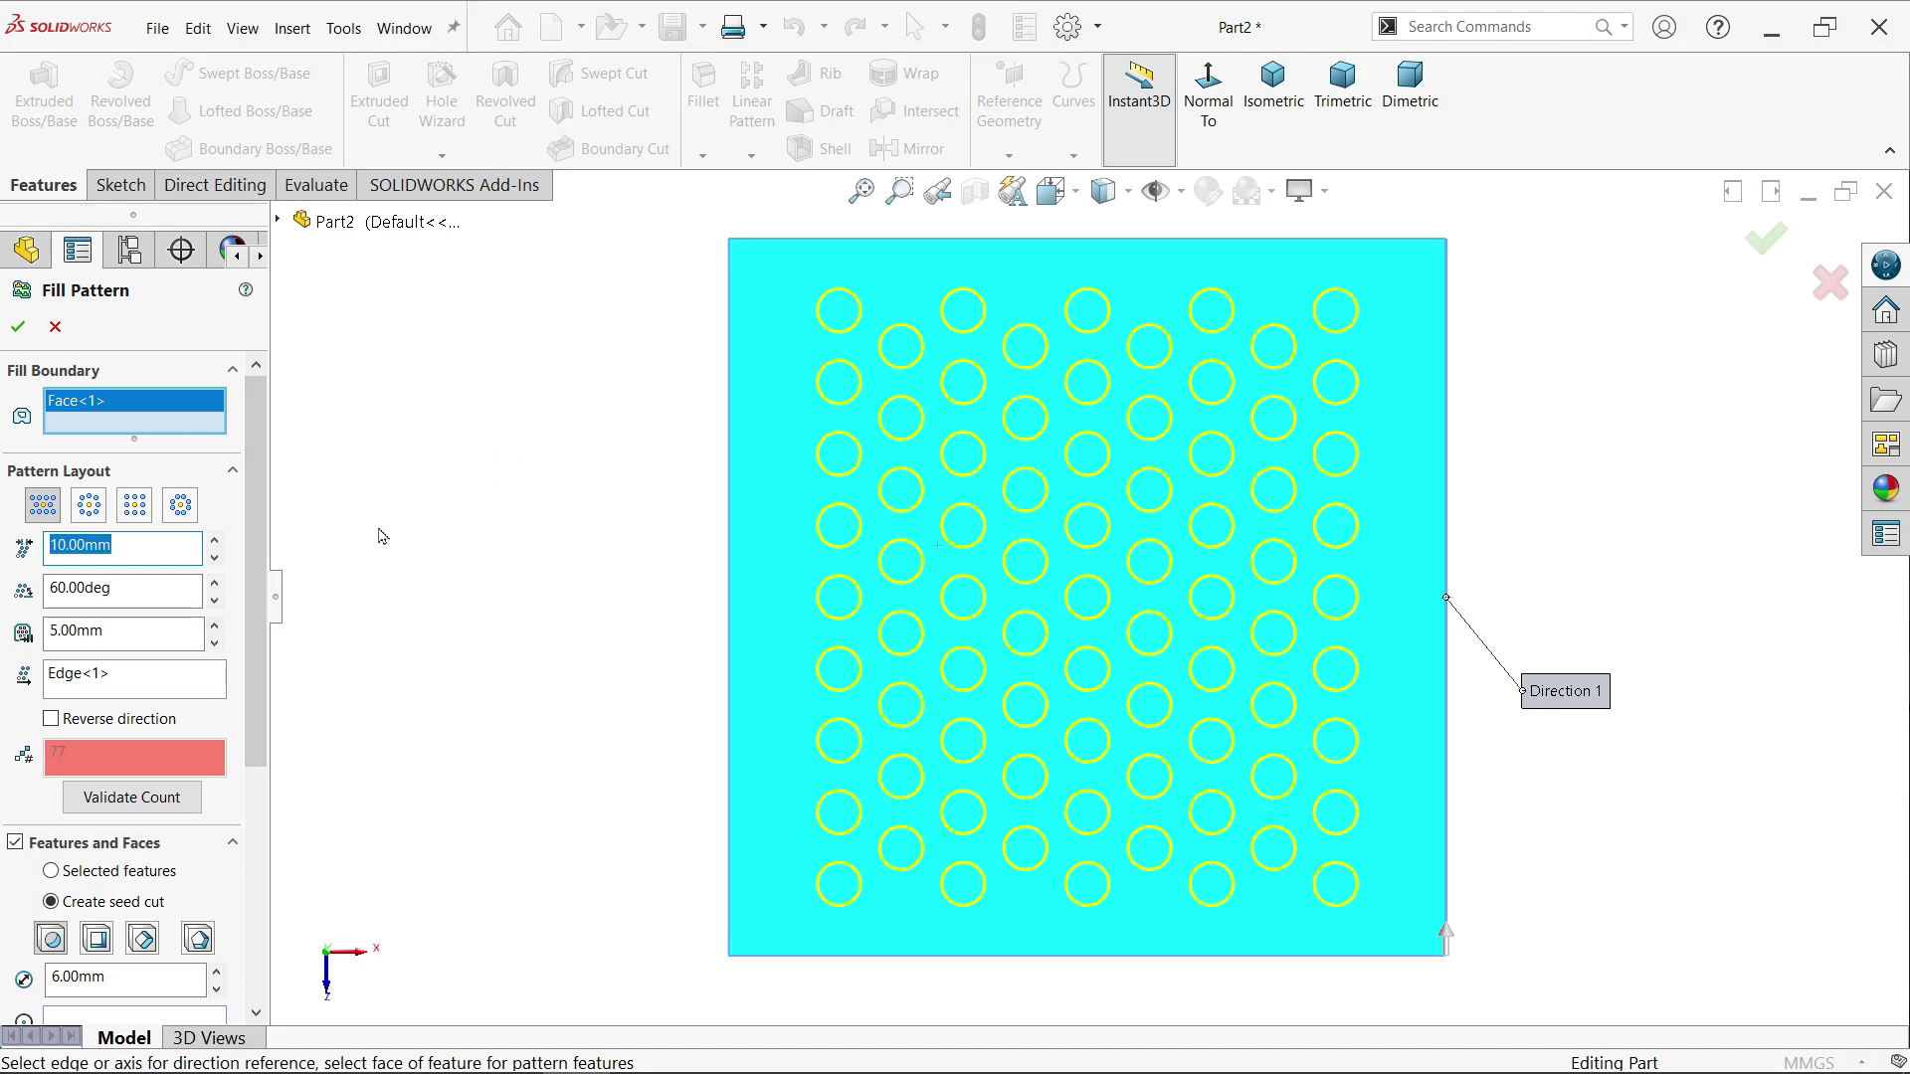
scroll(1025, 541, down, 1)
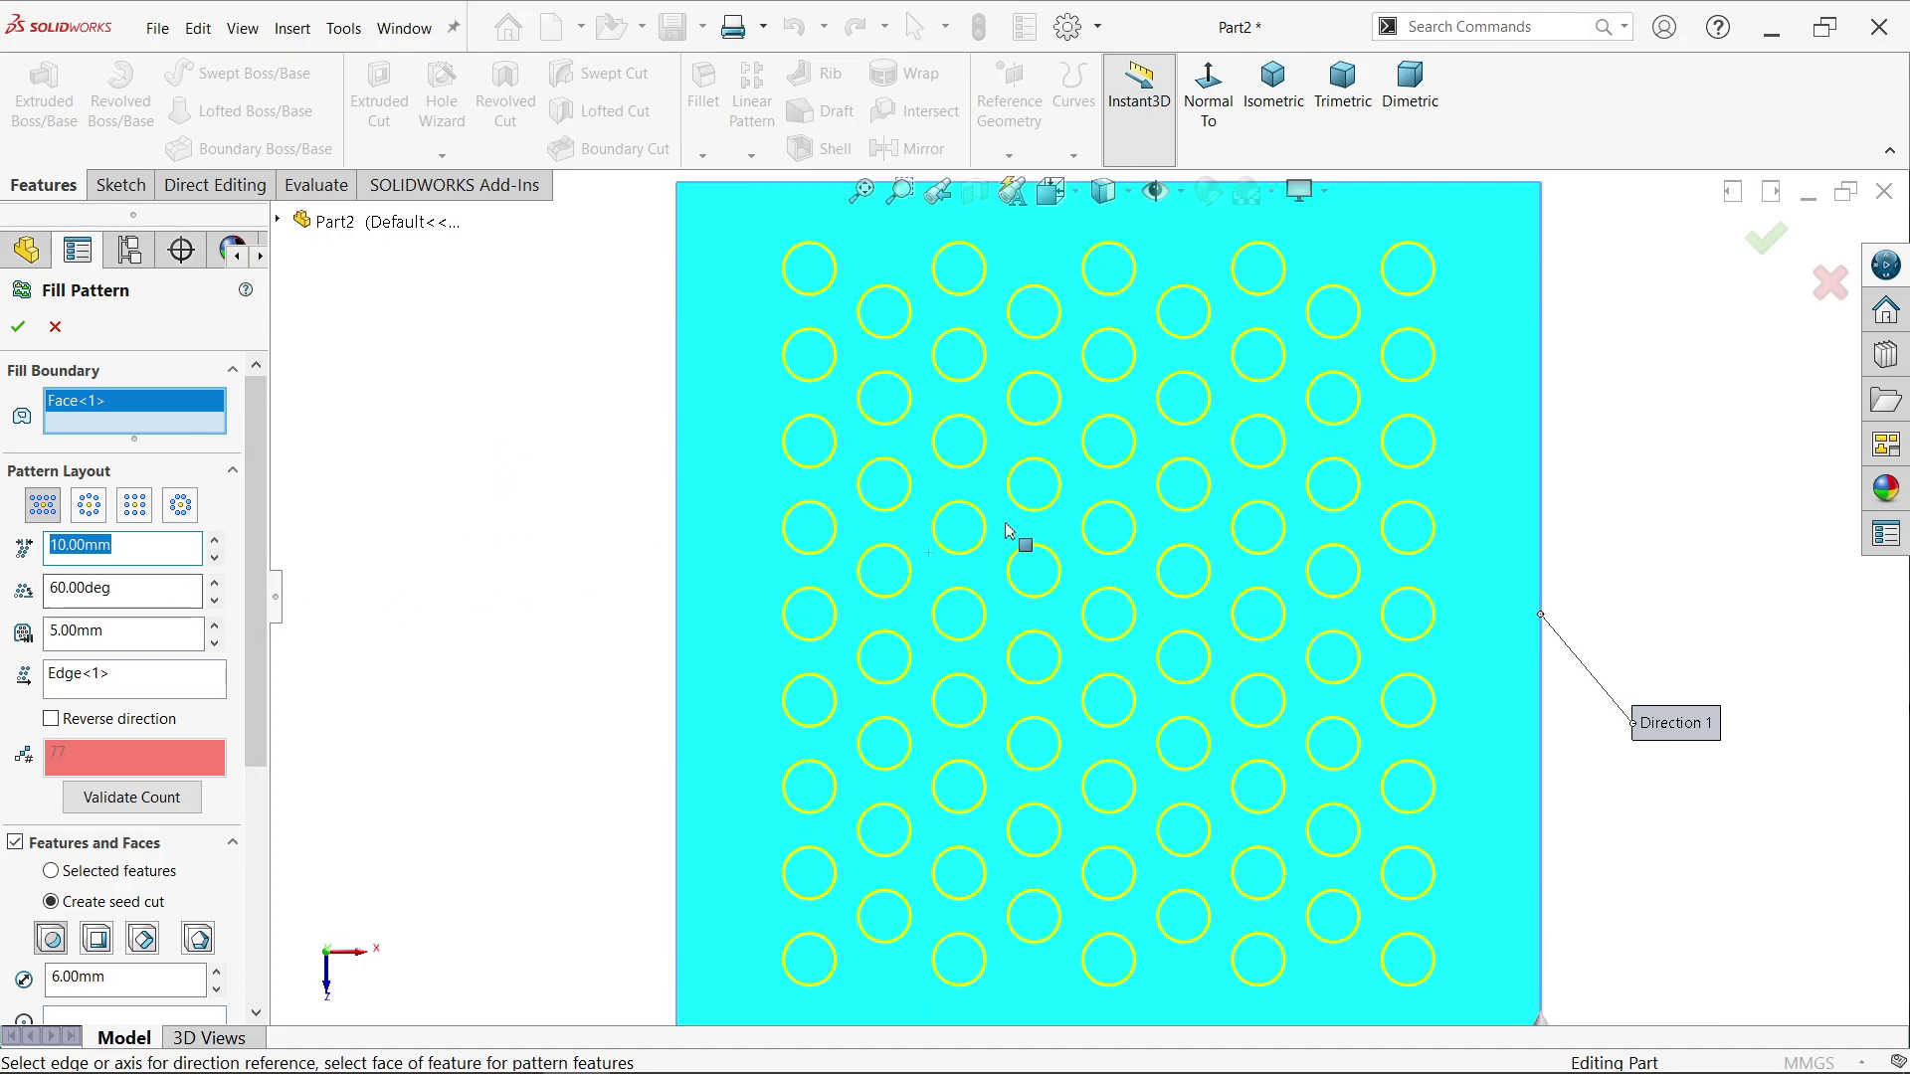
scroll(1066, 534, down, 4)
scroll(1107, 525, down, 1)
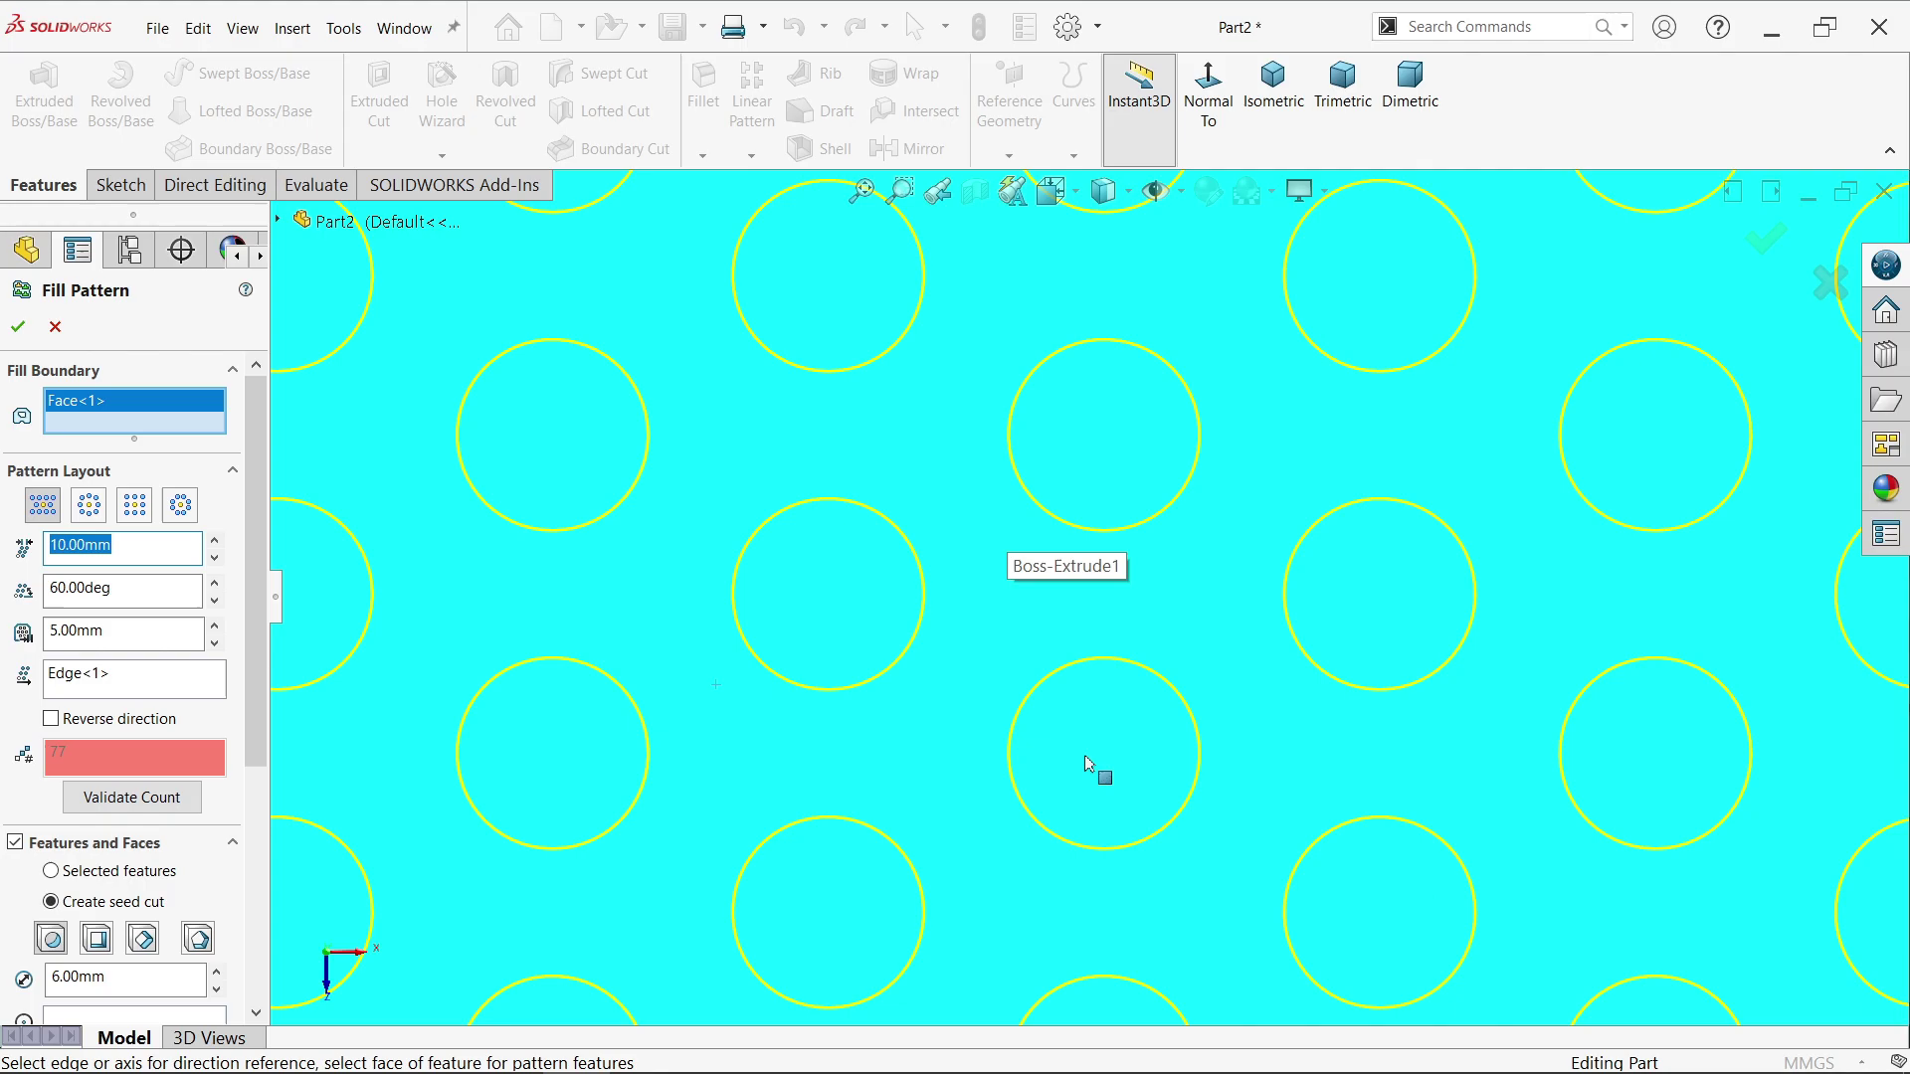
Step: Set the stagger angle to 0° for a straight 9-by-9 grid of 81 holes
click(52, 588)
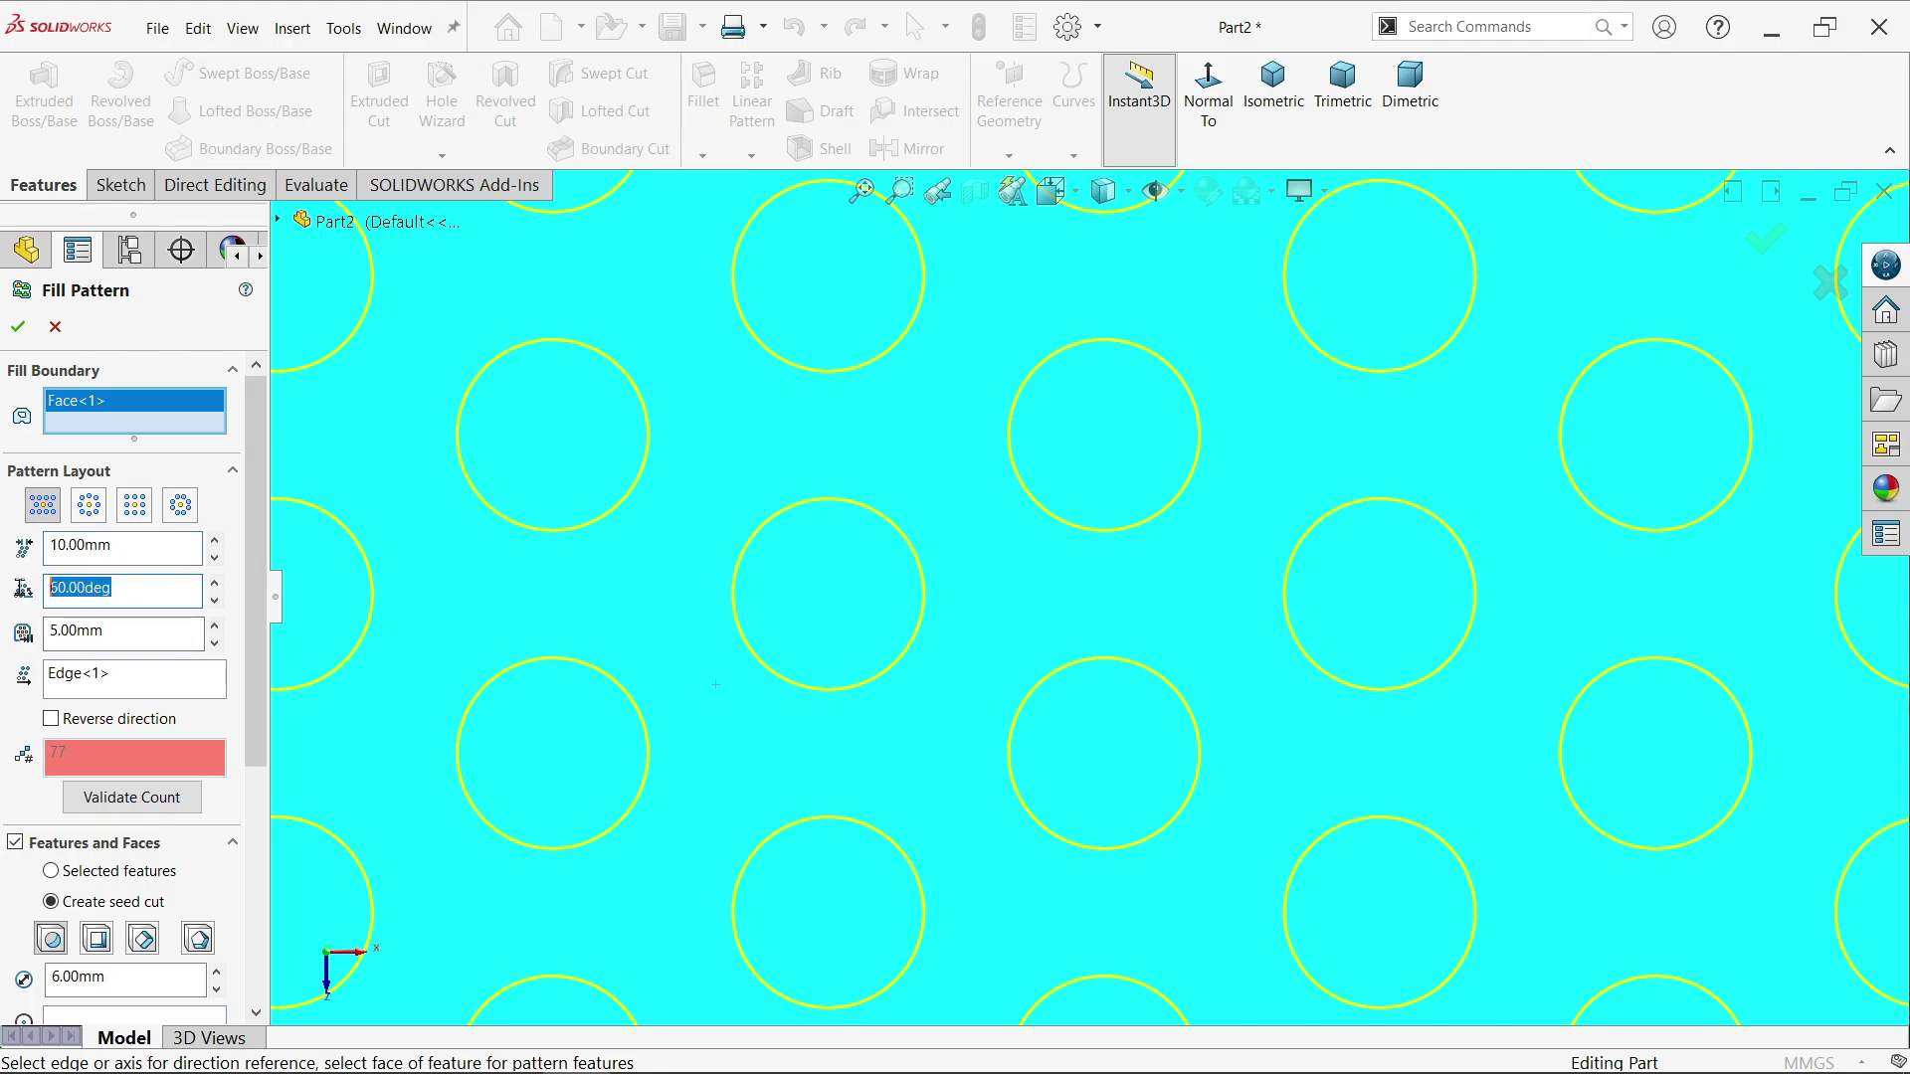
text(0)
scroll(491, 568, up, 1)
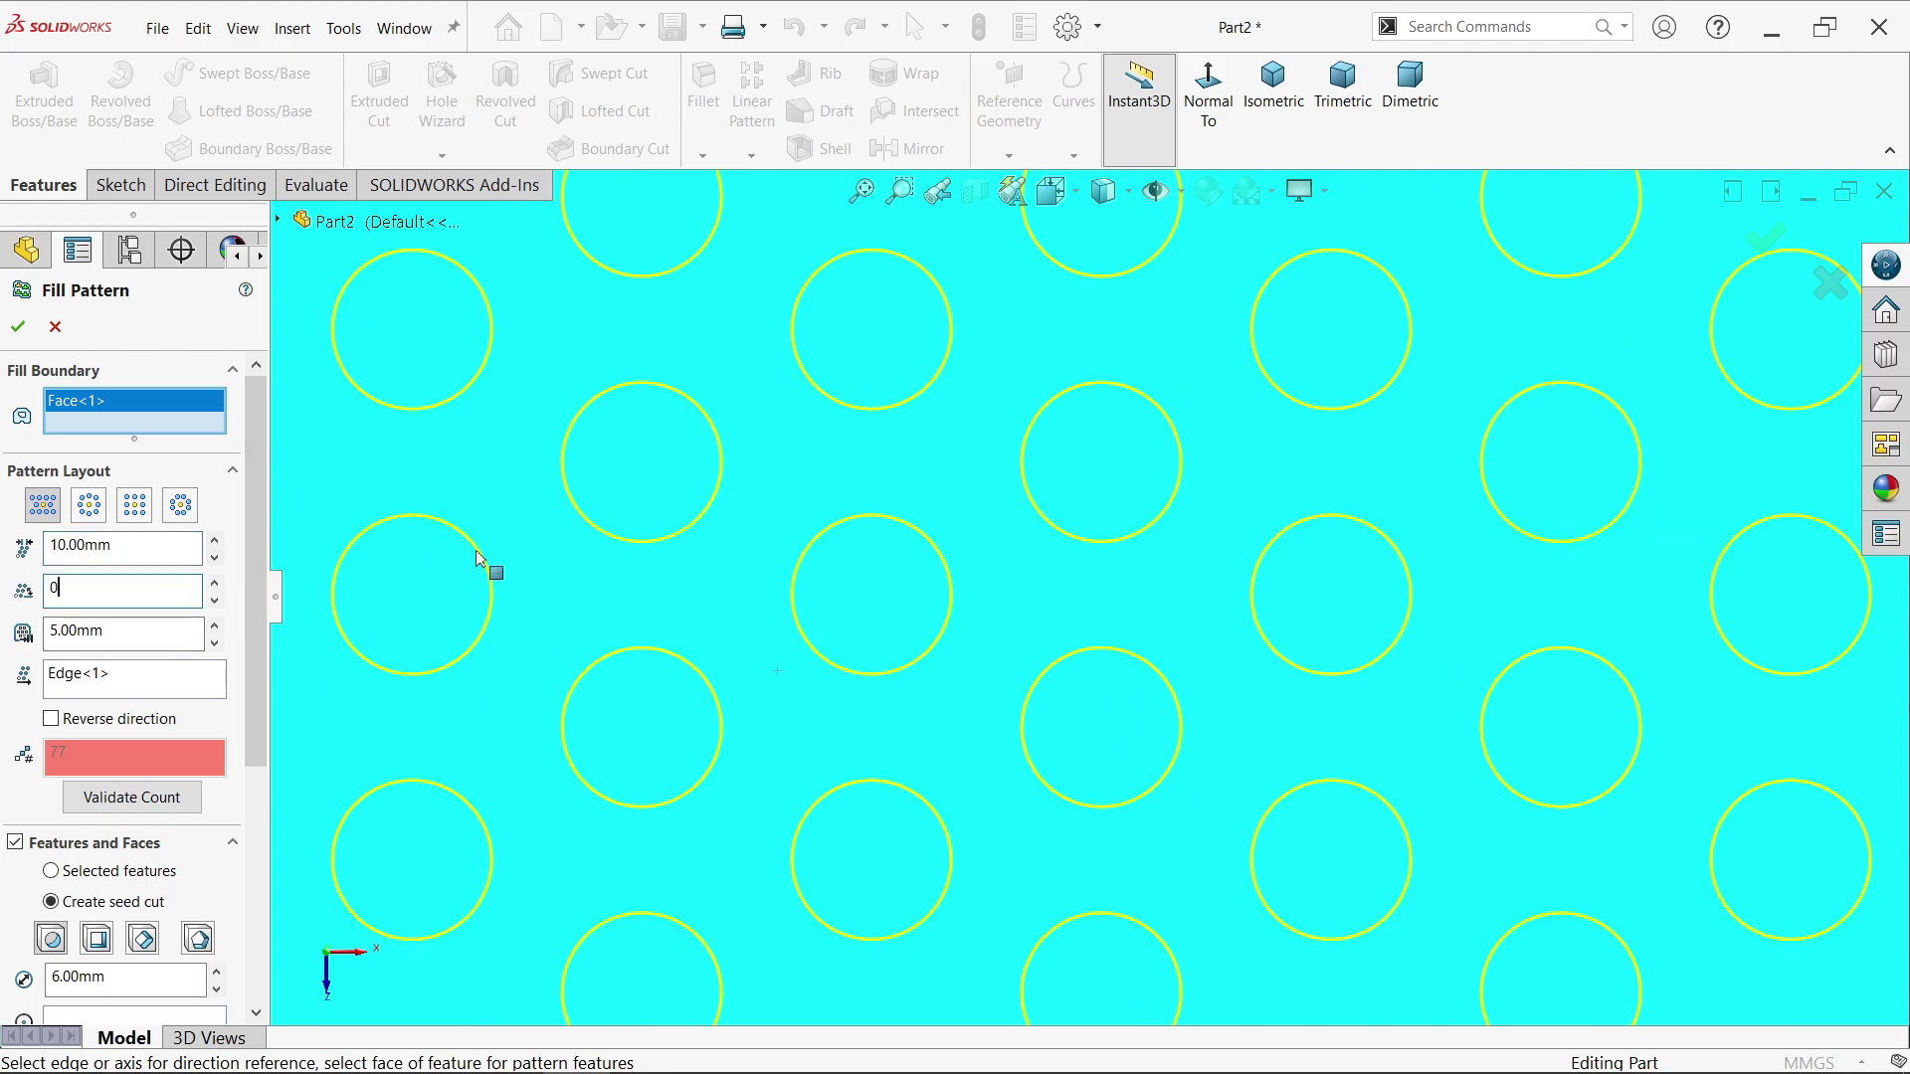
scroll(491, 567, up, 2)
key(Return)
scroll(1344, 524, up, 3)
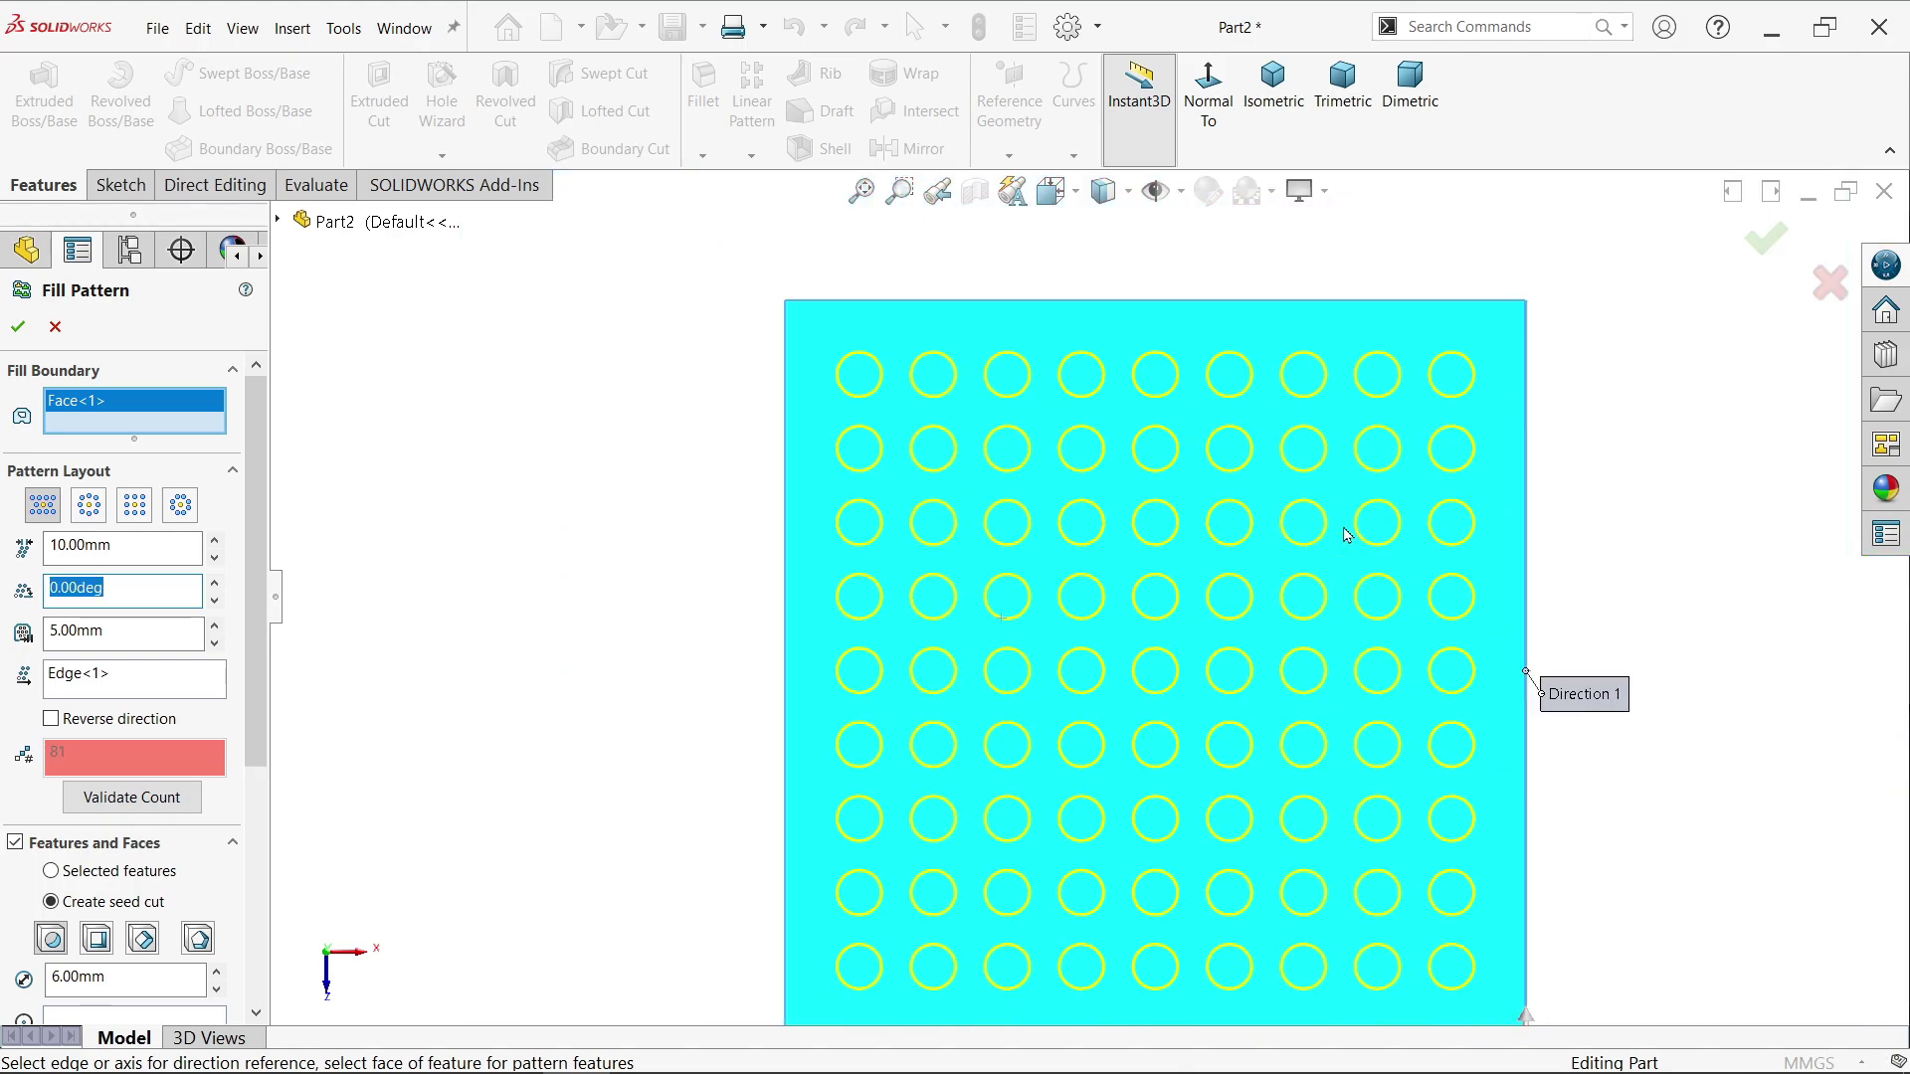
scroll(1343, 567, up, 2)
scroll(1198, 728, down, 2)
scroll(1199, 728, down, 1)
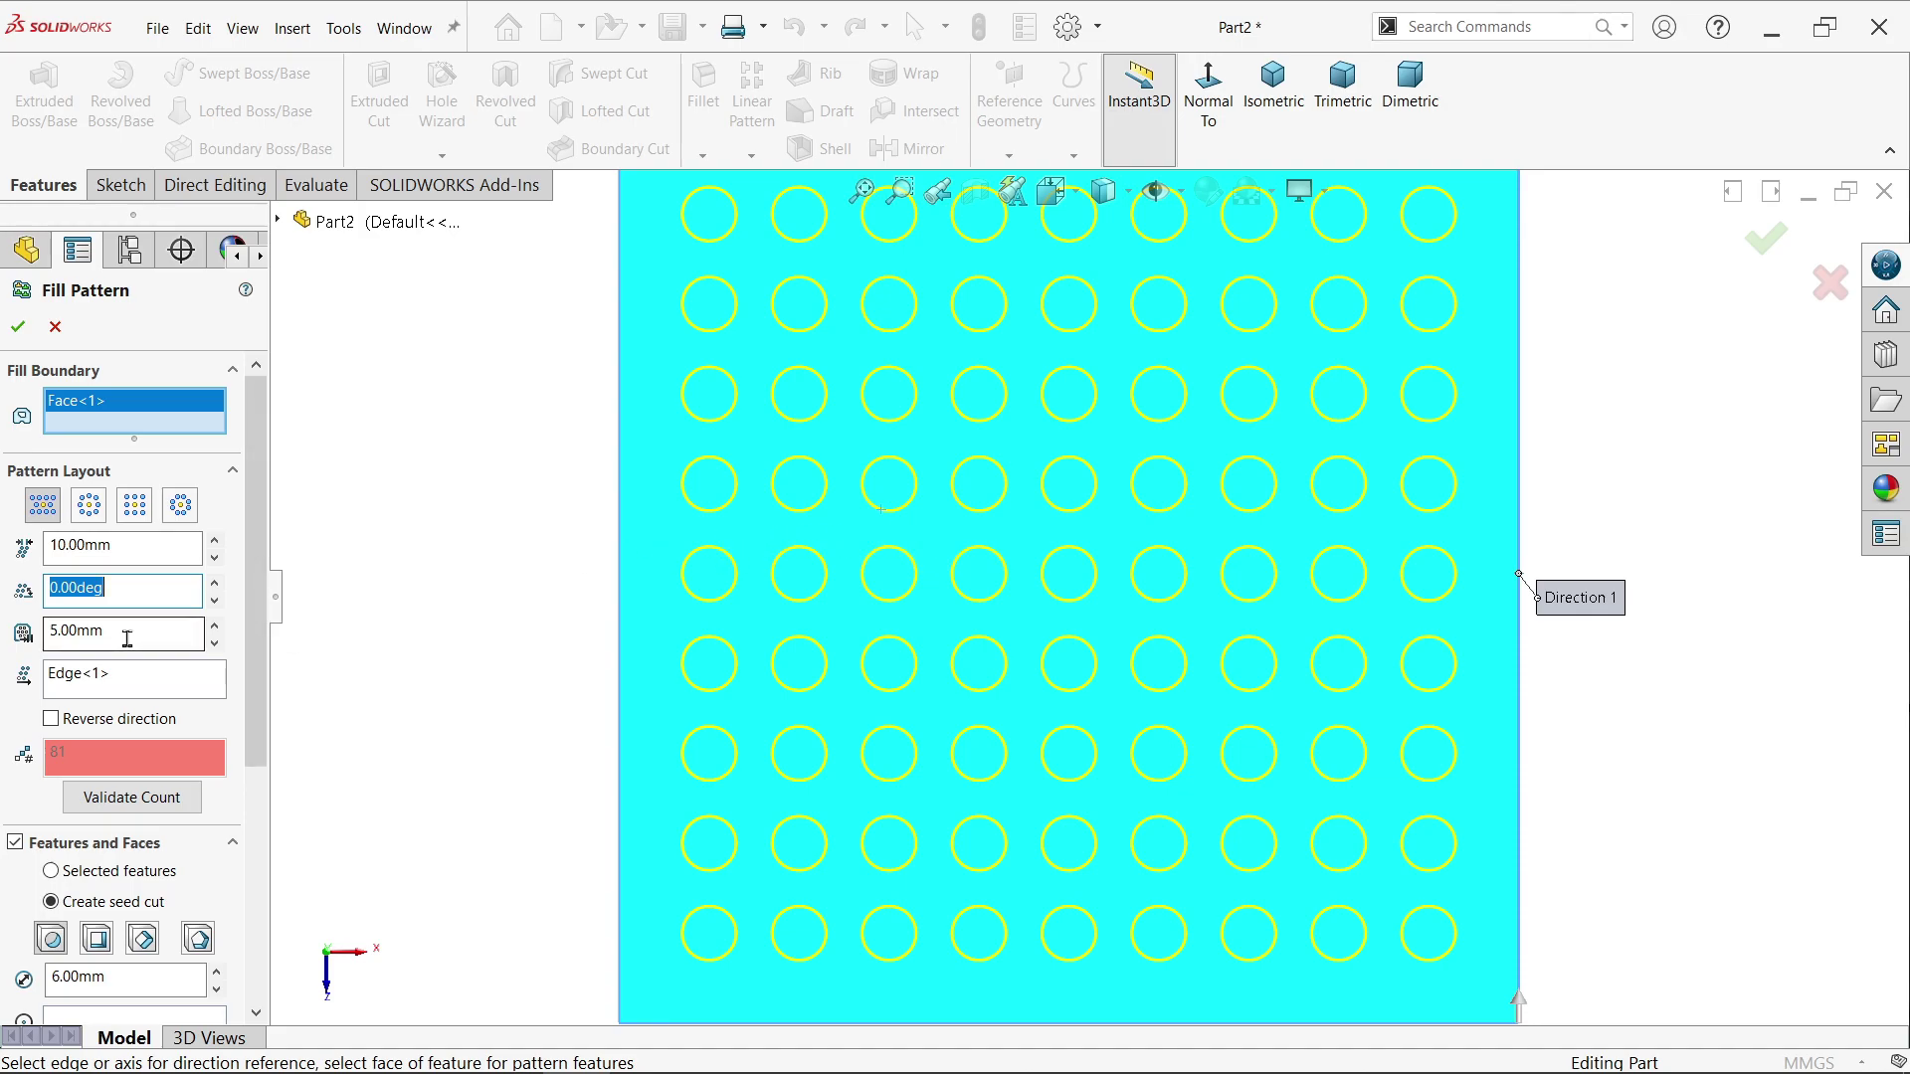
scroll(433, 624, up, 2)
scroll(494, 656, down, 2)
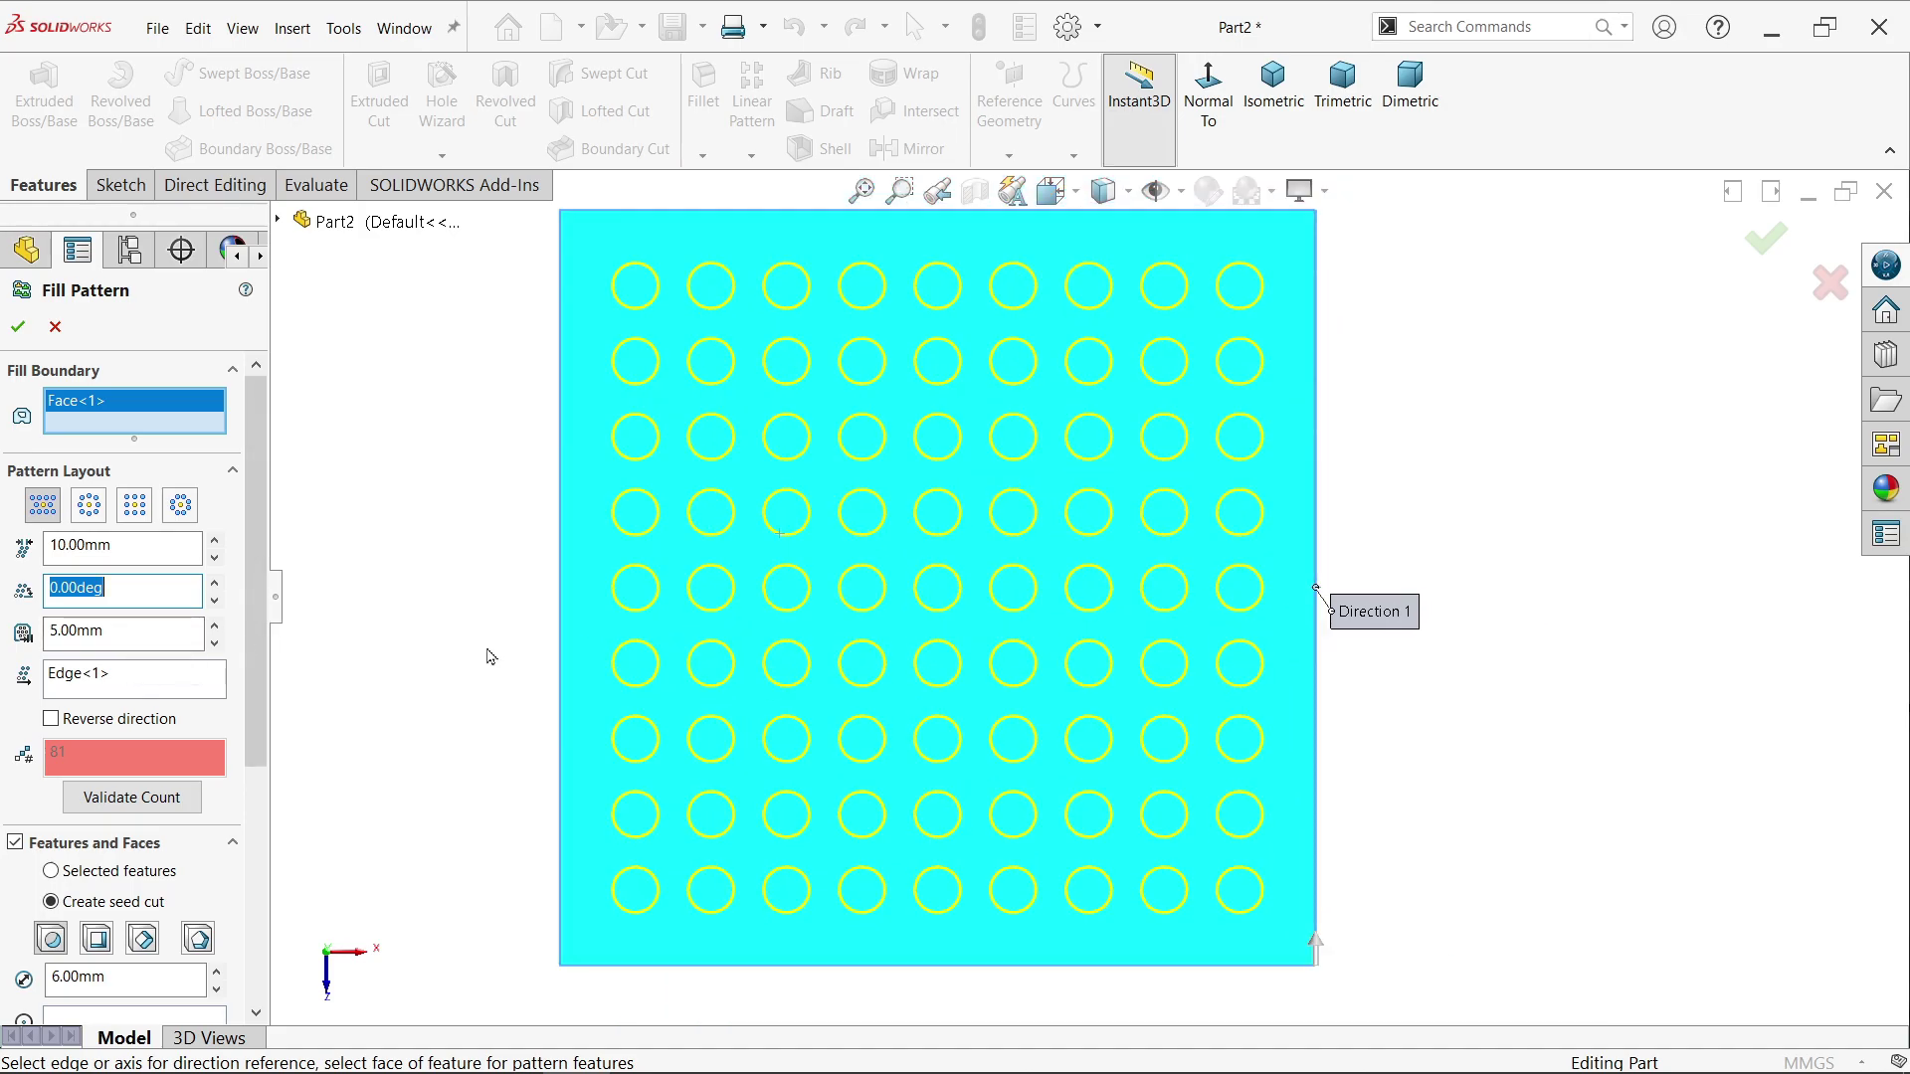
Step: Set a 10 mm edge margin and make the plate's bottom edge the pattern direction
click(80, 634)
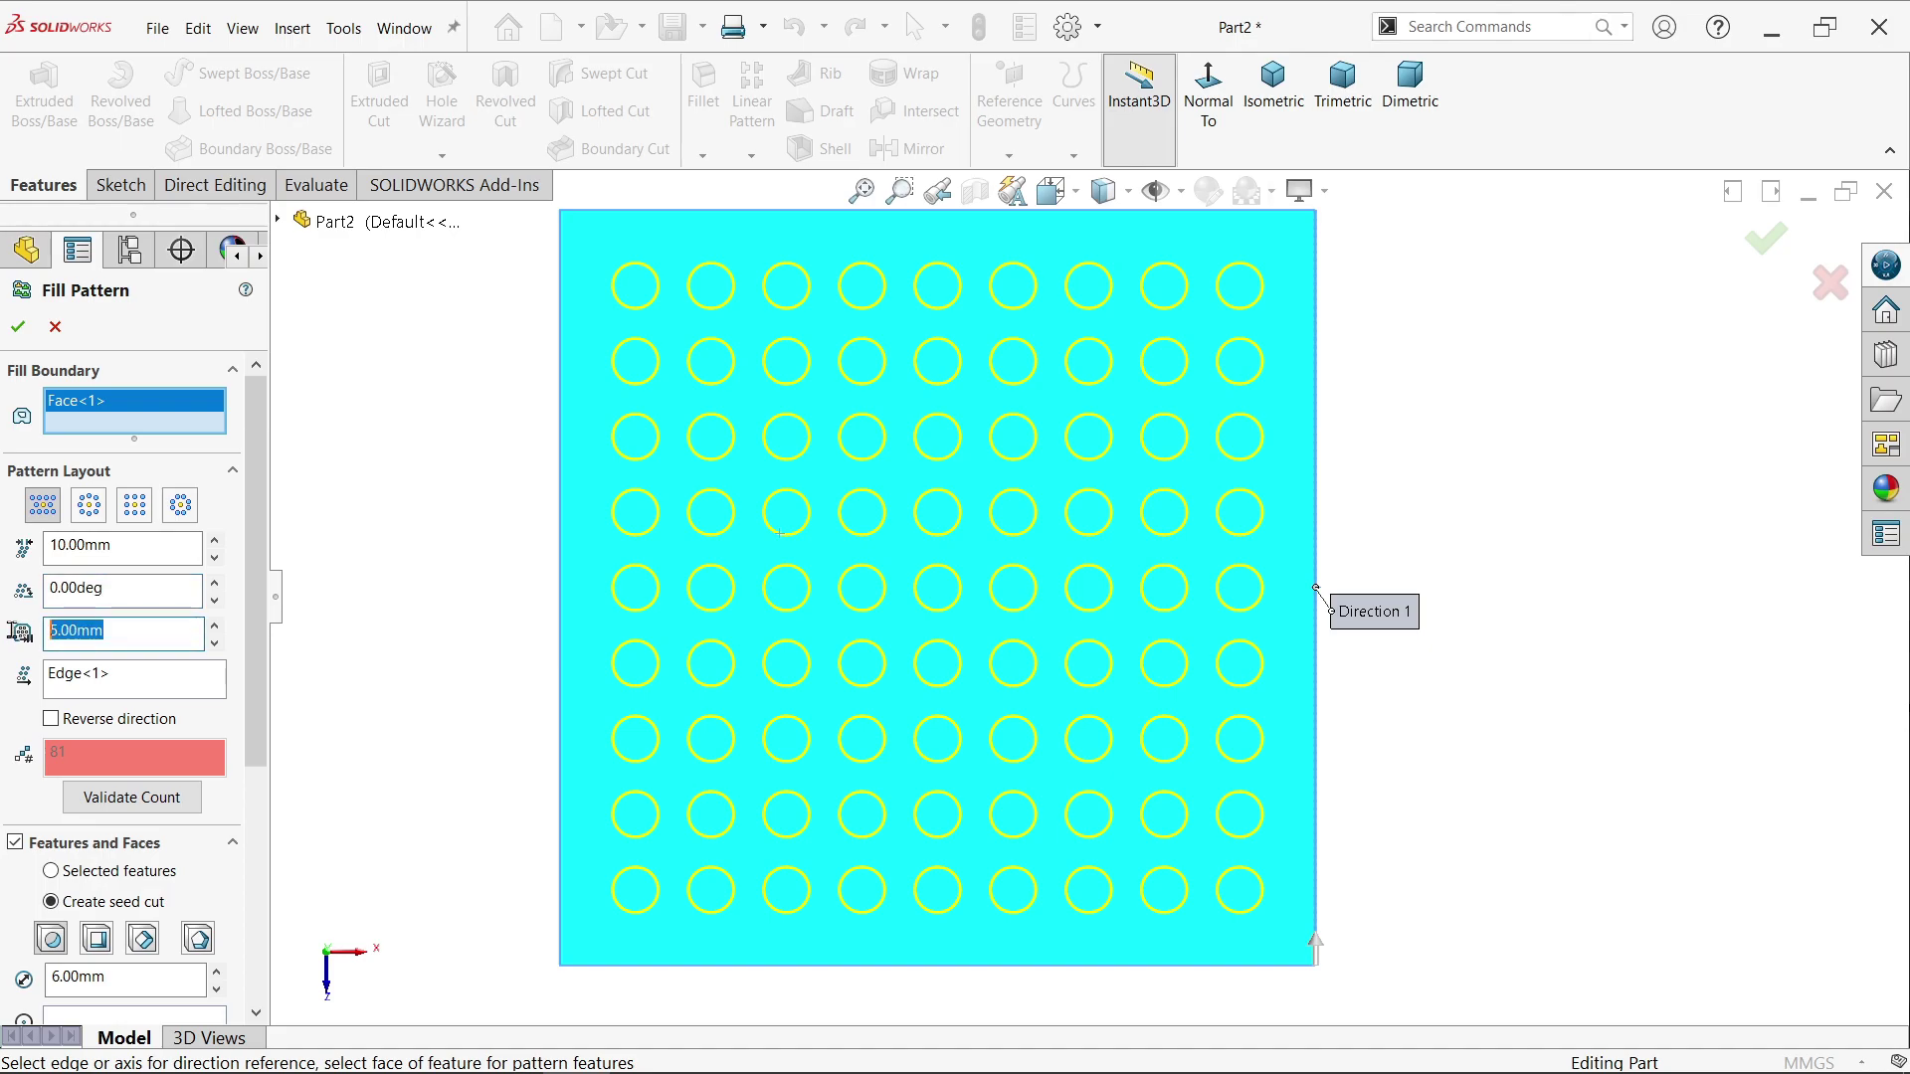
text(10)
key(Return)
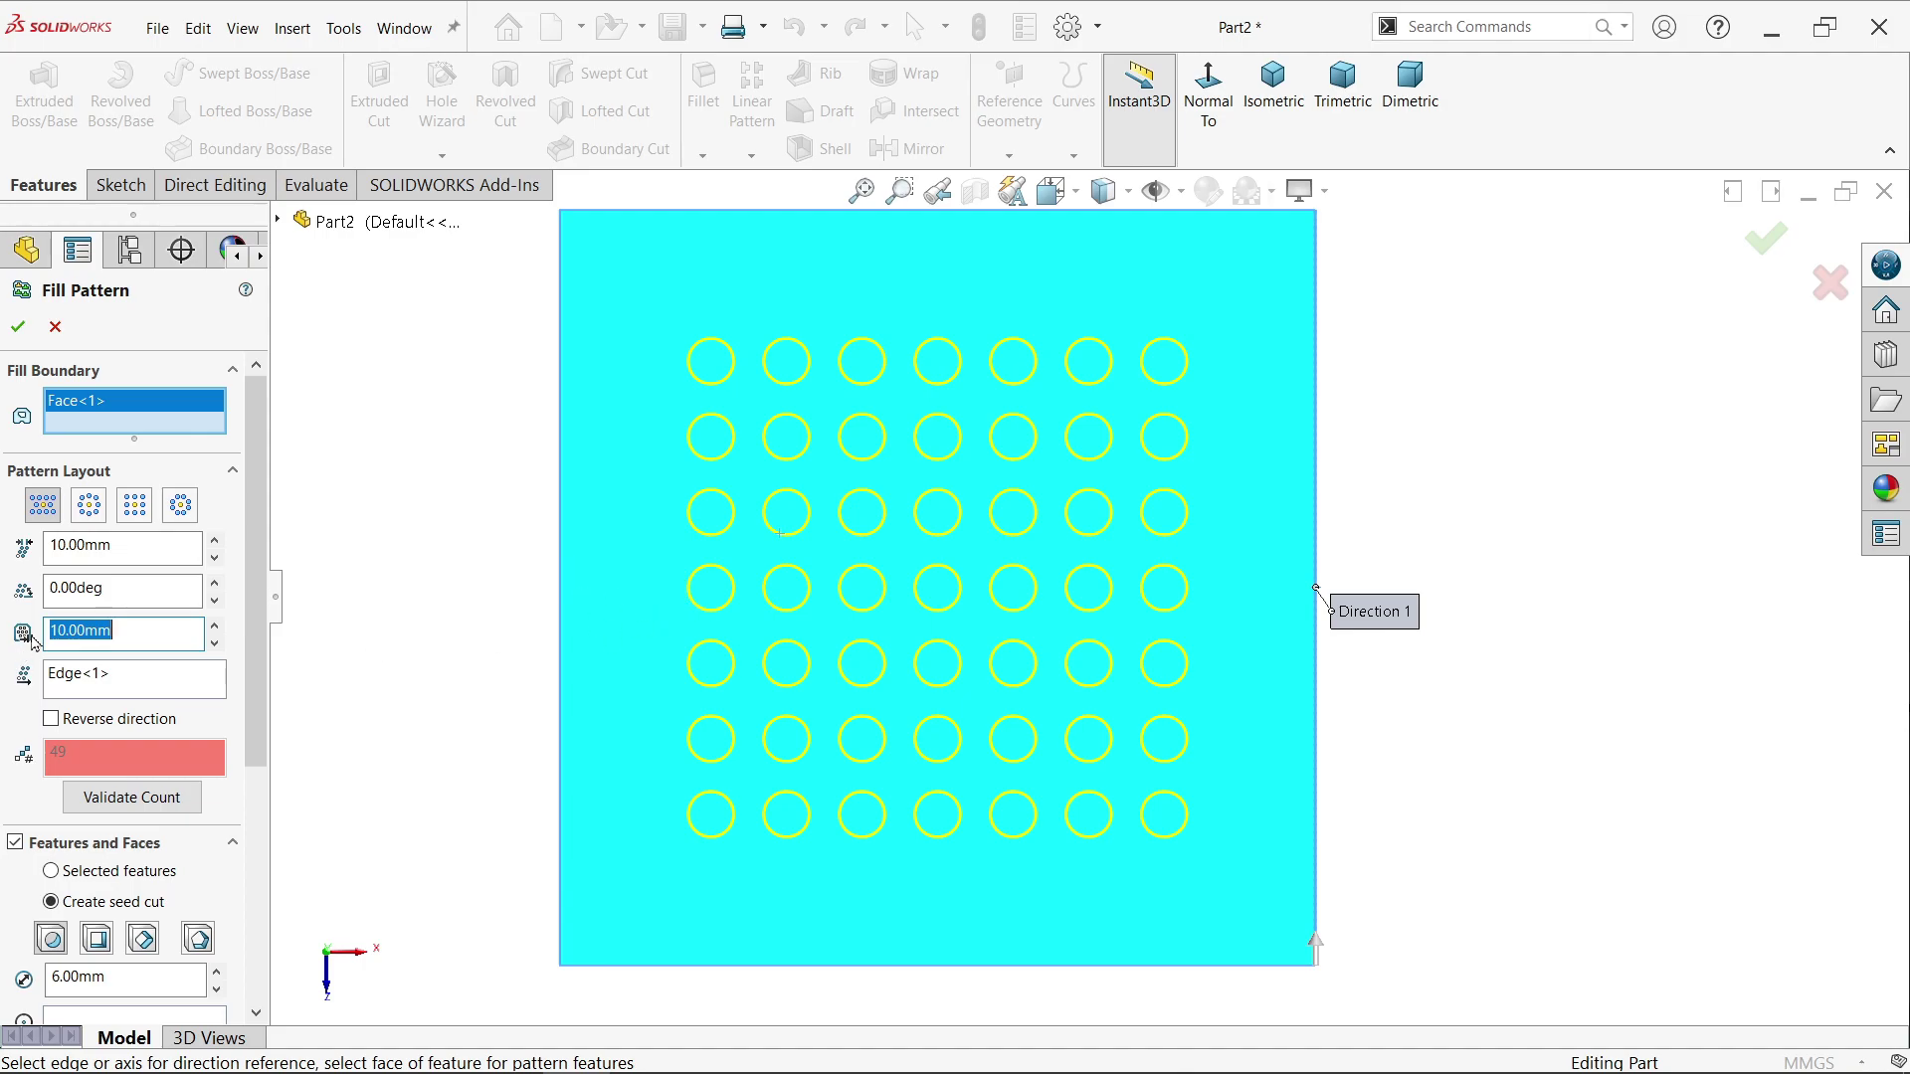
click(102, 689)
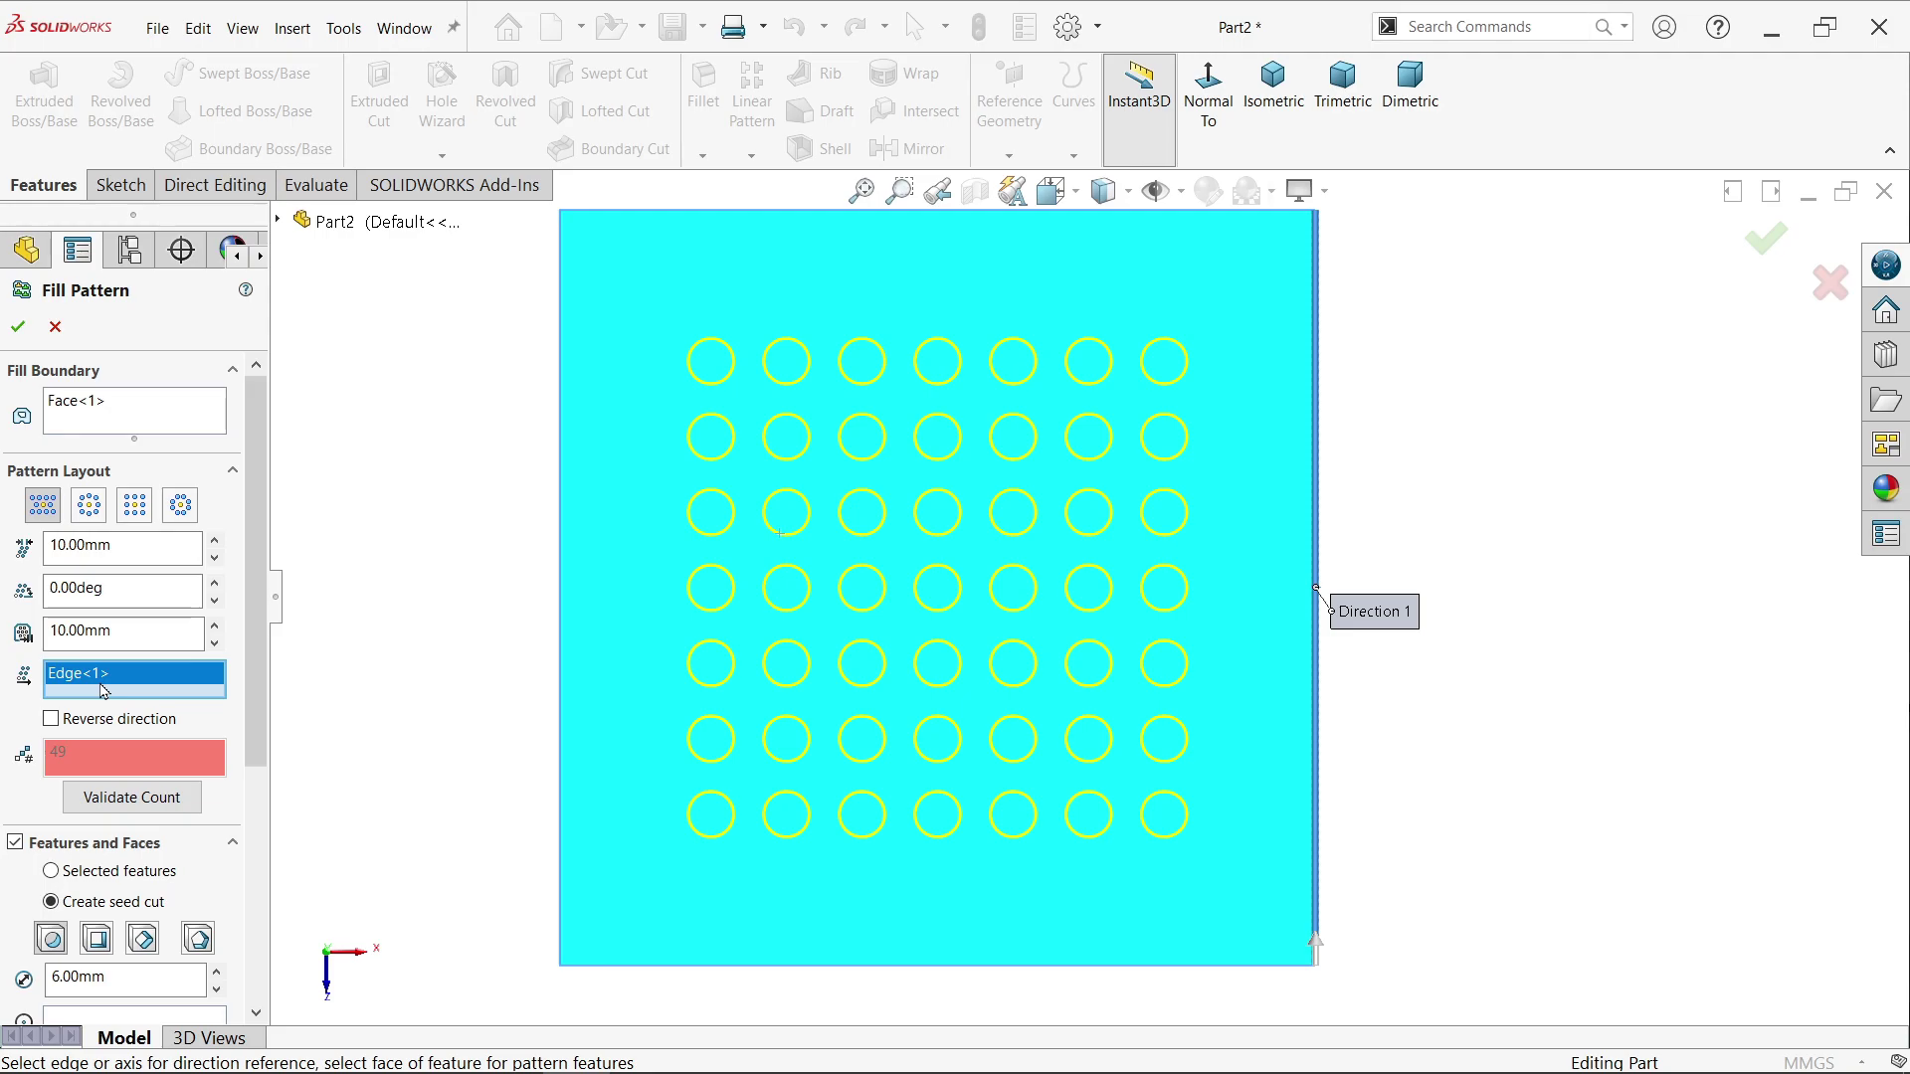
right_click(103, 688)
click(187, 696)
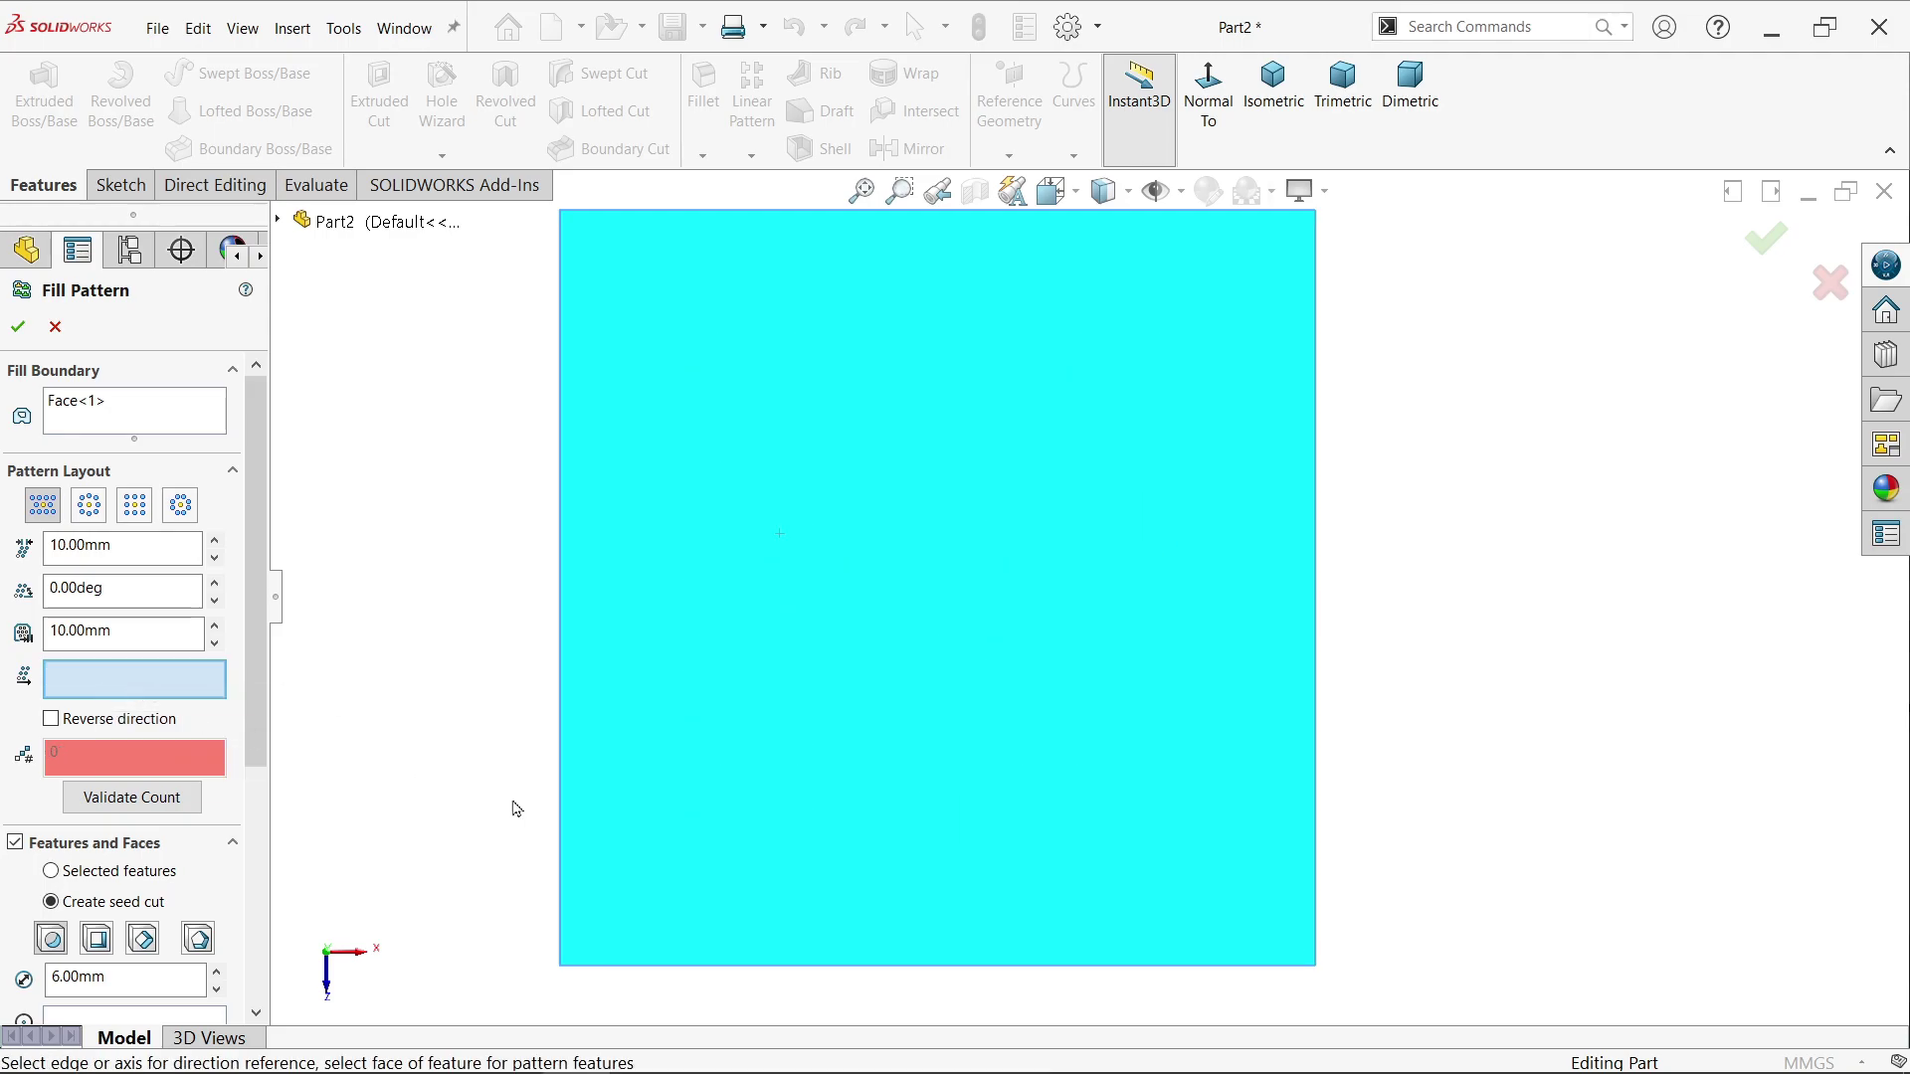
click(864, 966)
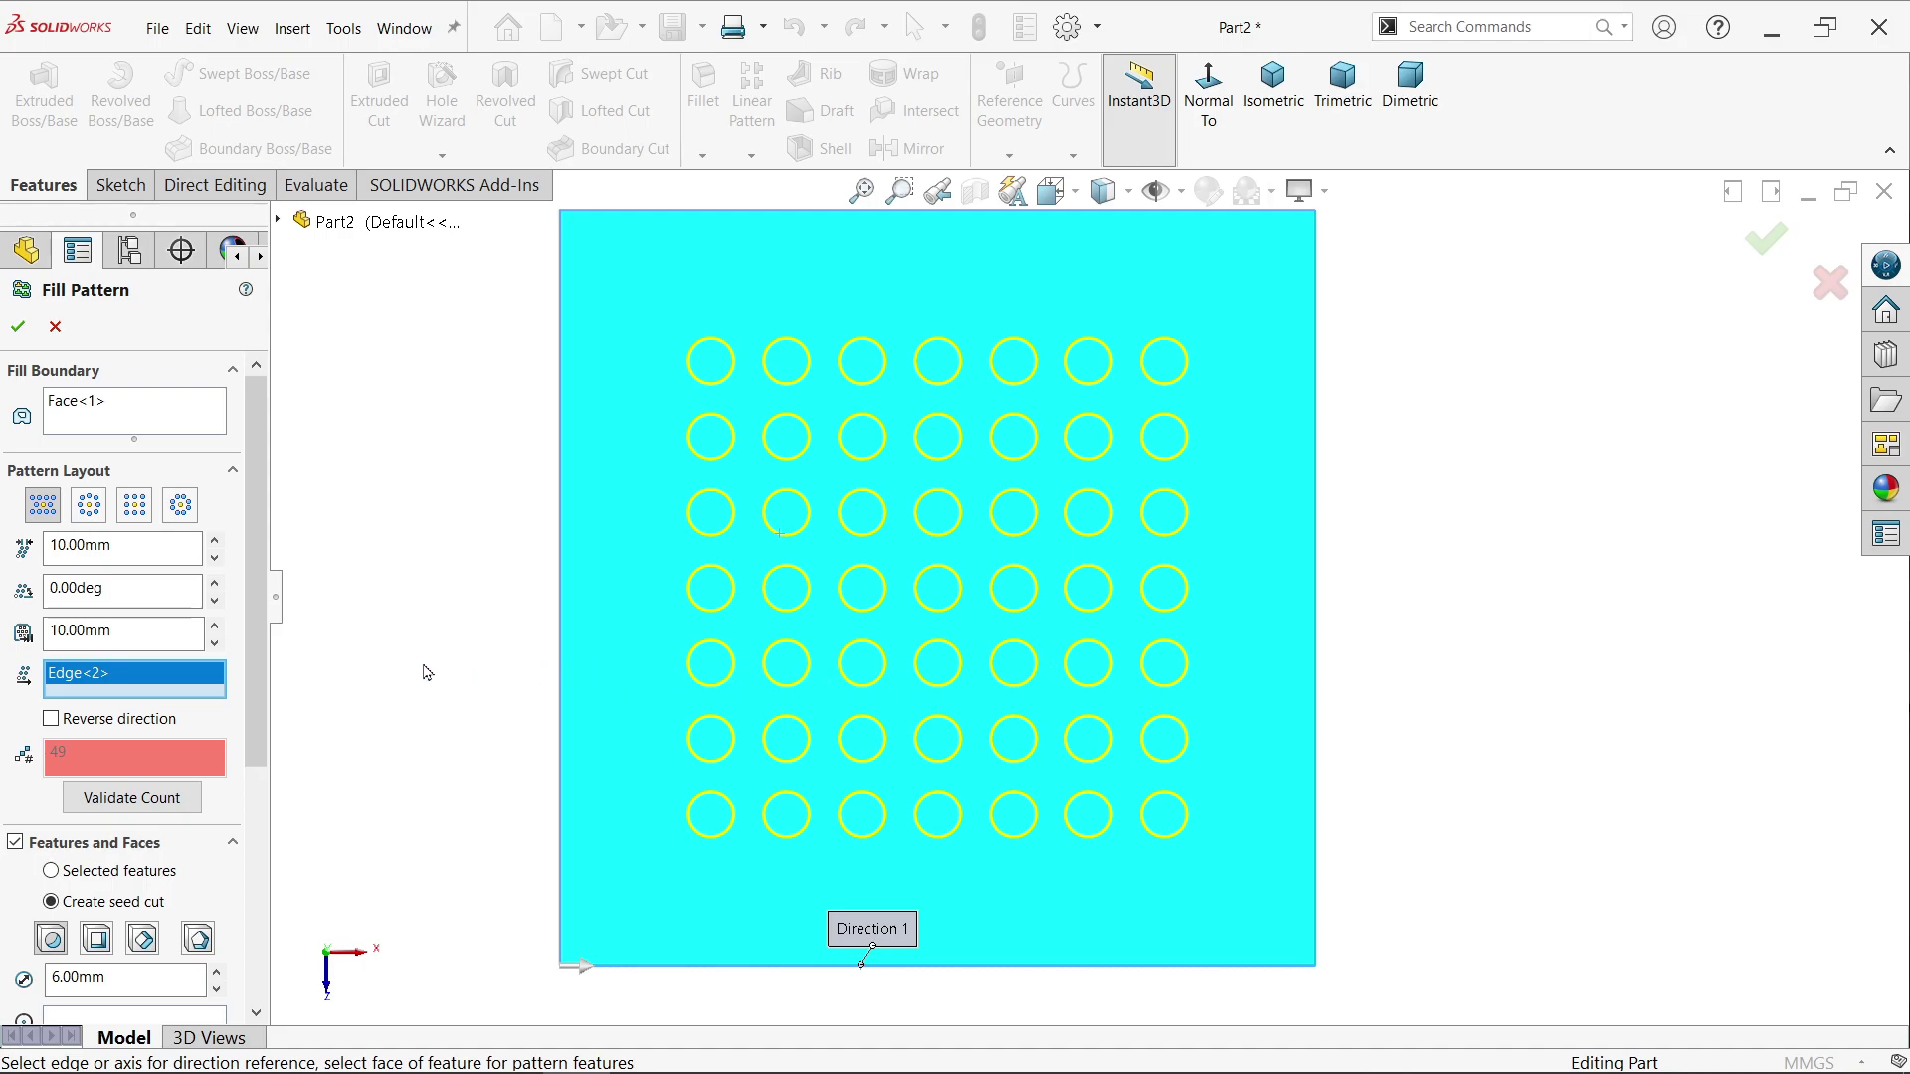
click(126, 633)
Step: Use the Circular layout with 10 mm loop spacing and 10 mm instance spacing
click(93, 507)
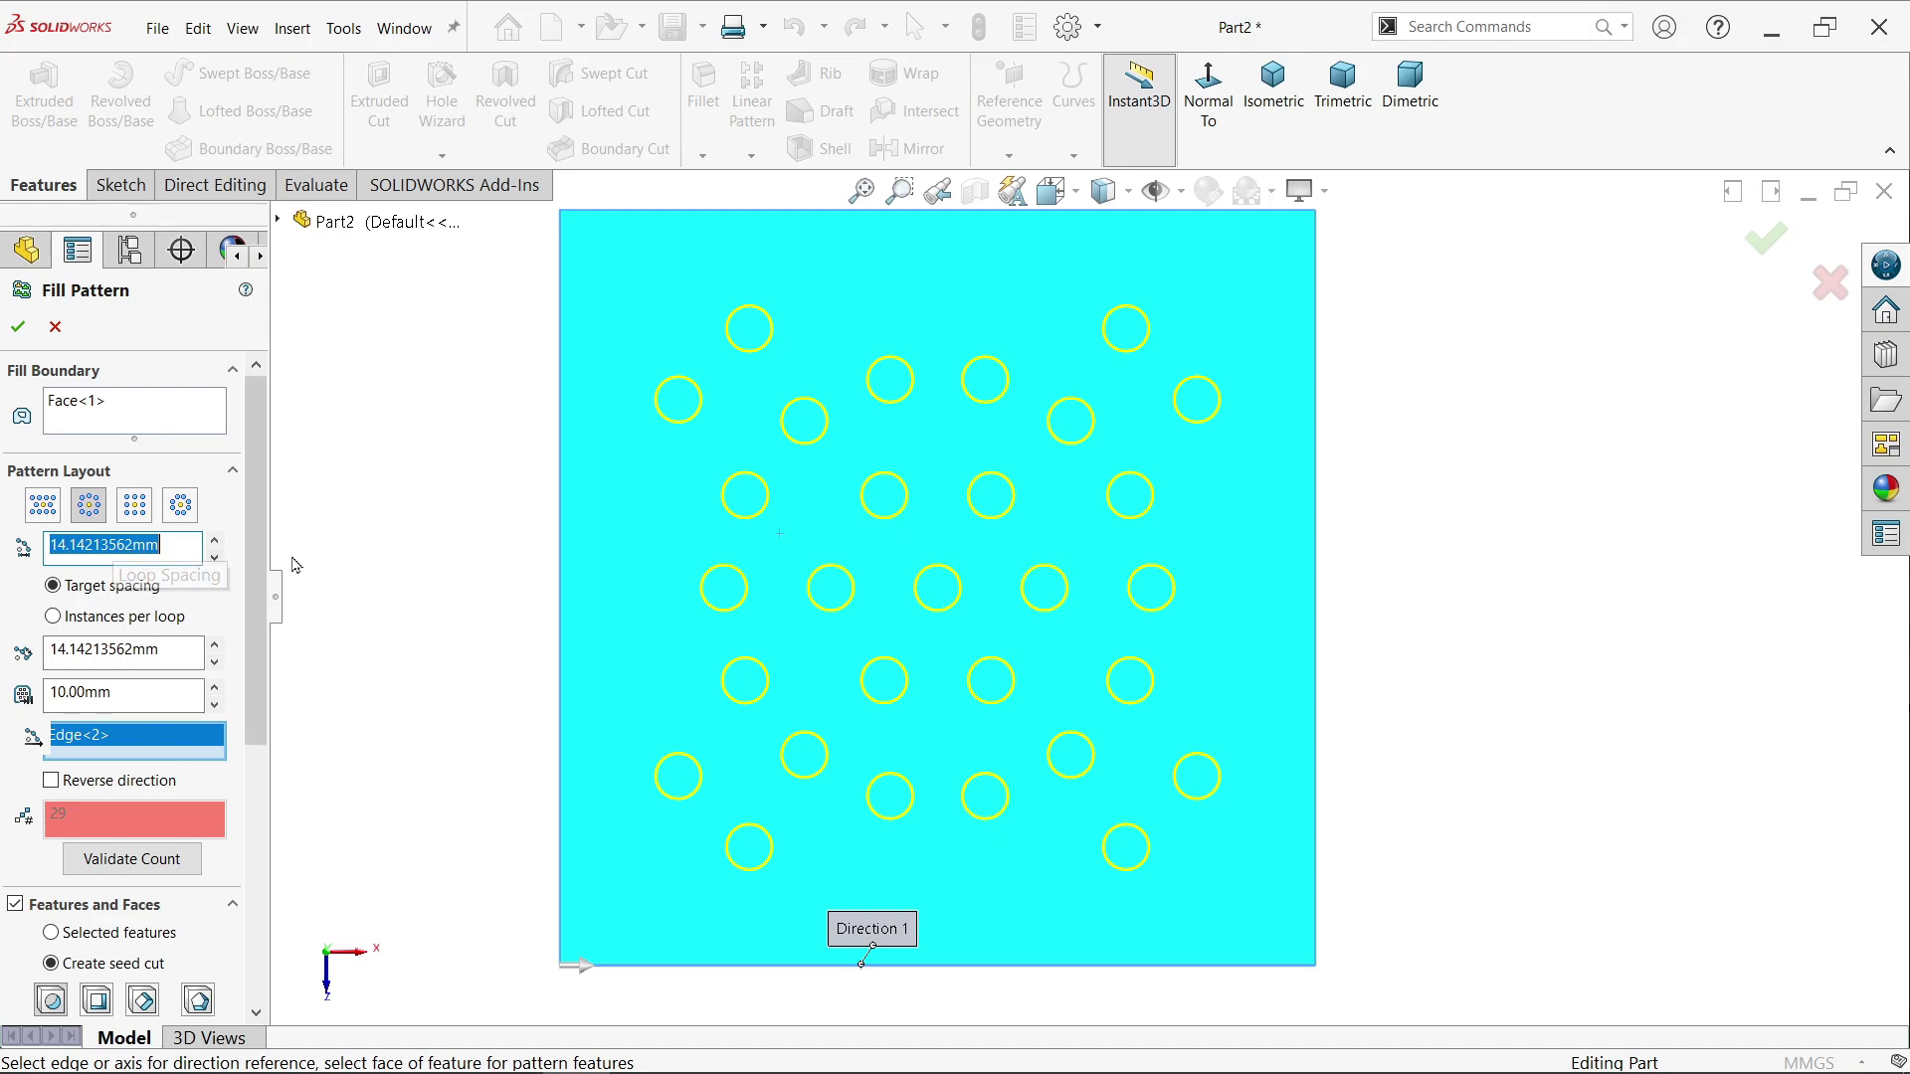
text(10)
key(Return)
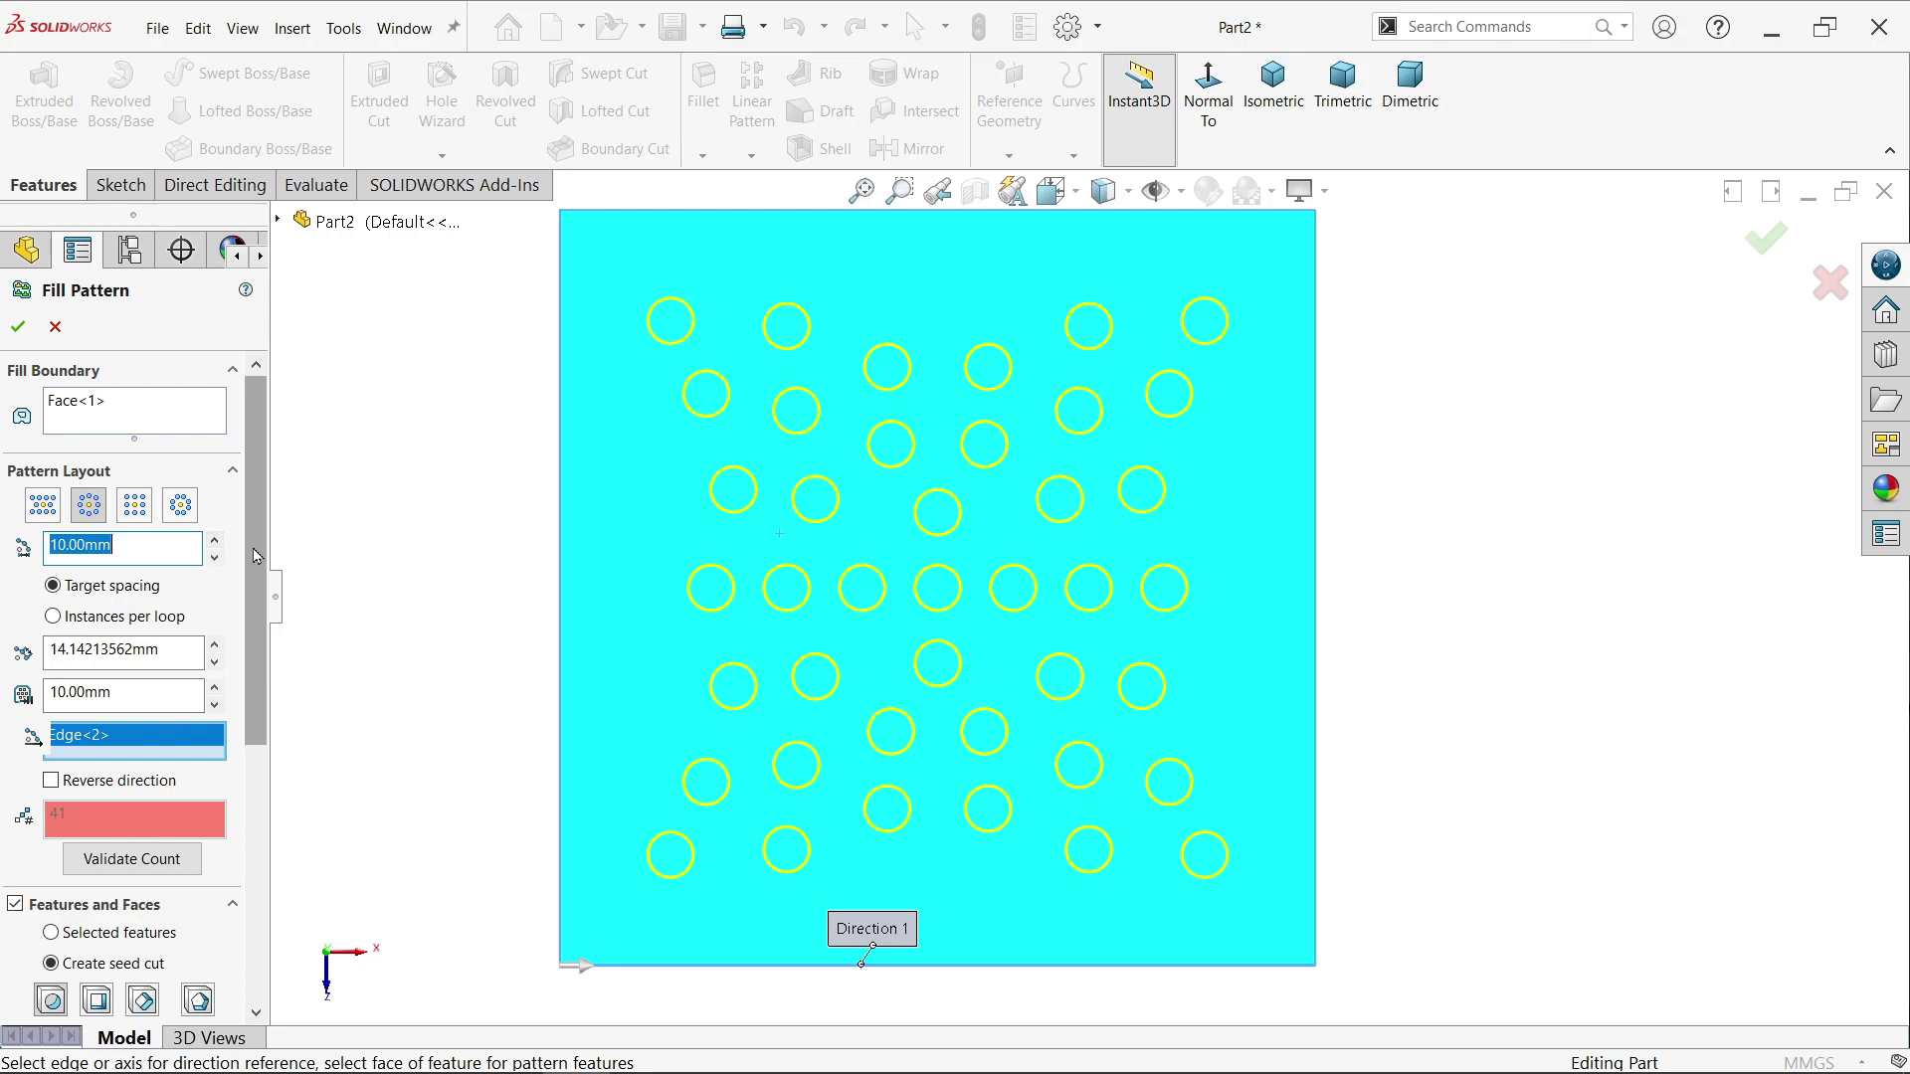
scroll(239, 551, down, 3)
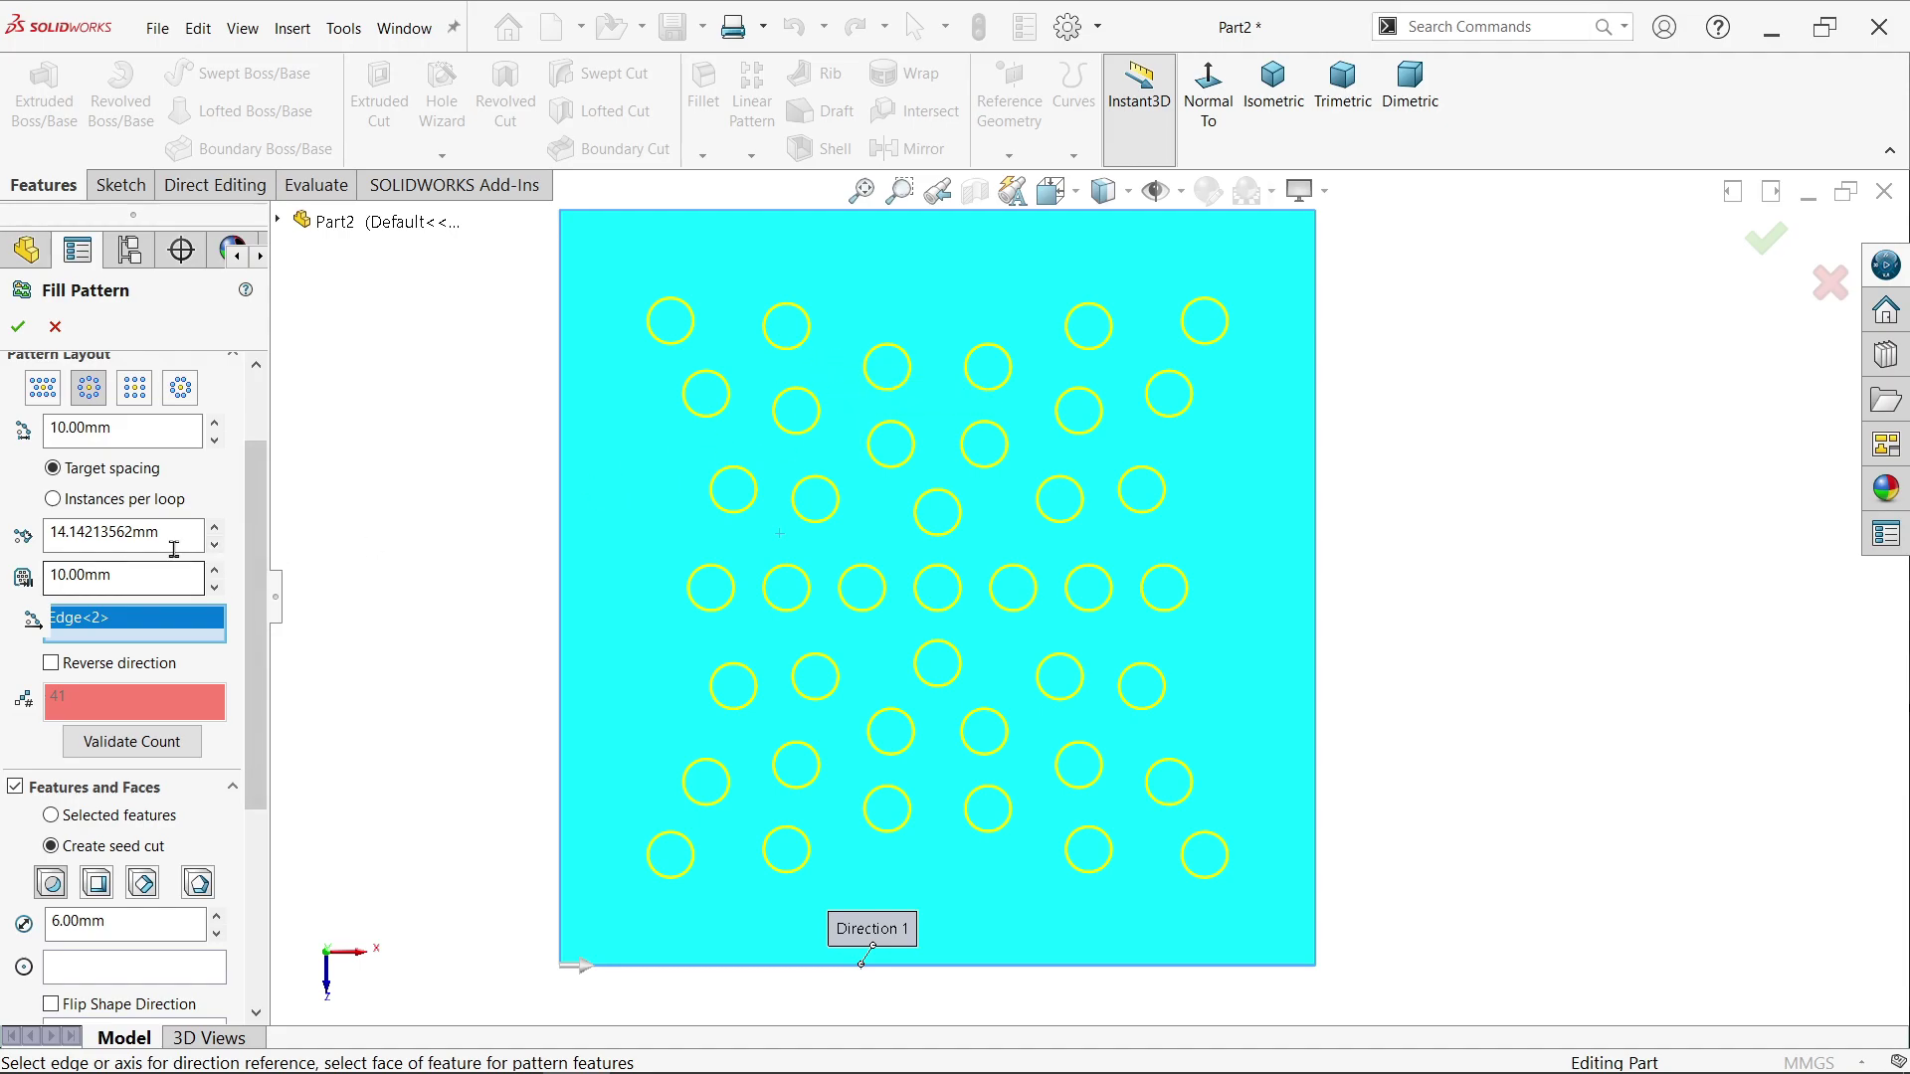
click(119, 532)
text(10)
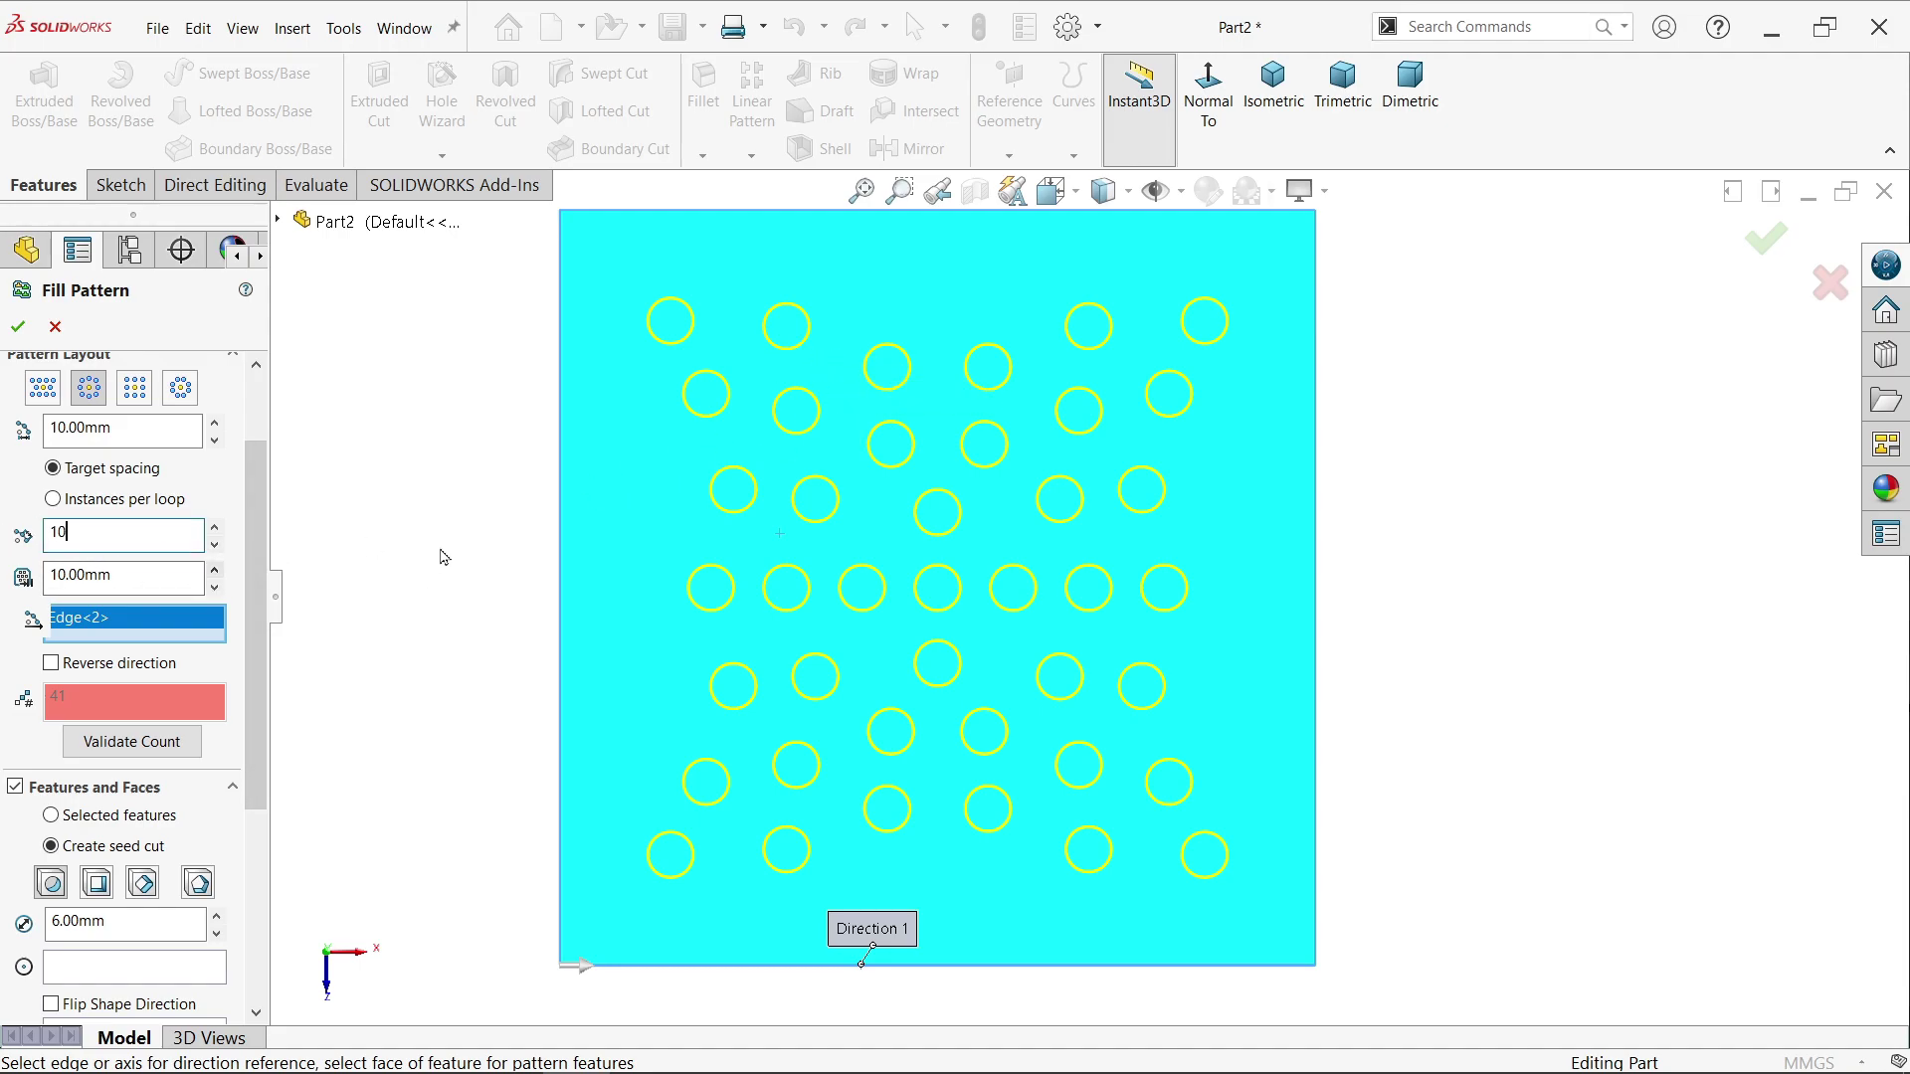
key(Return)
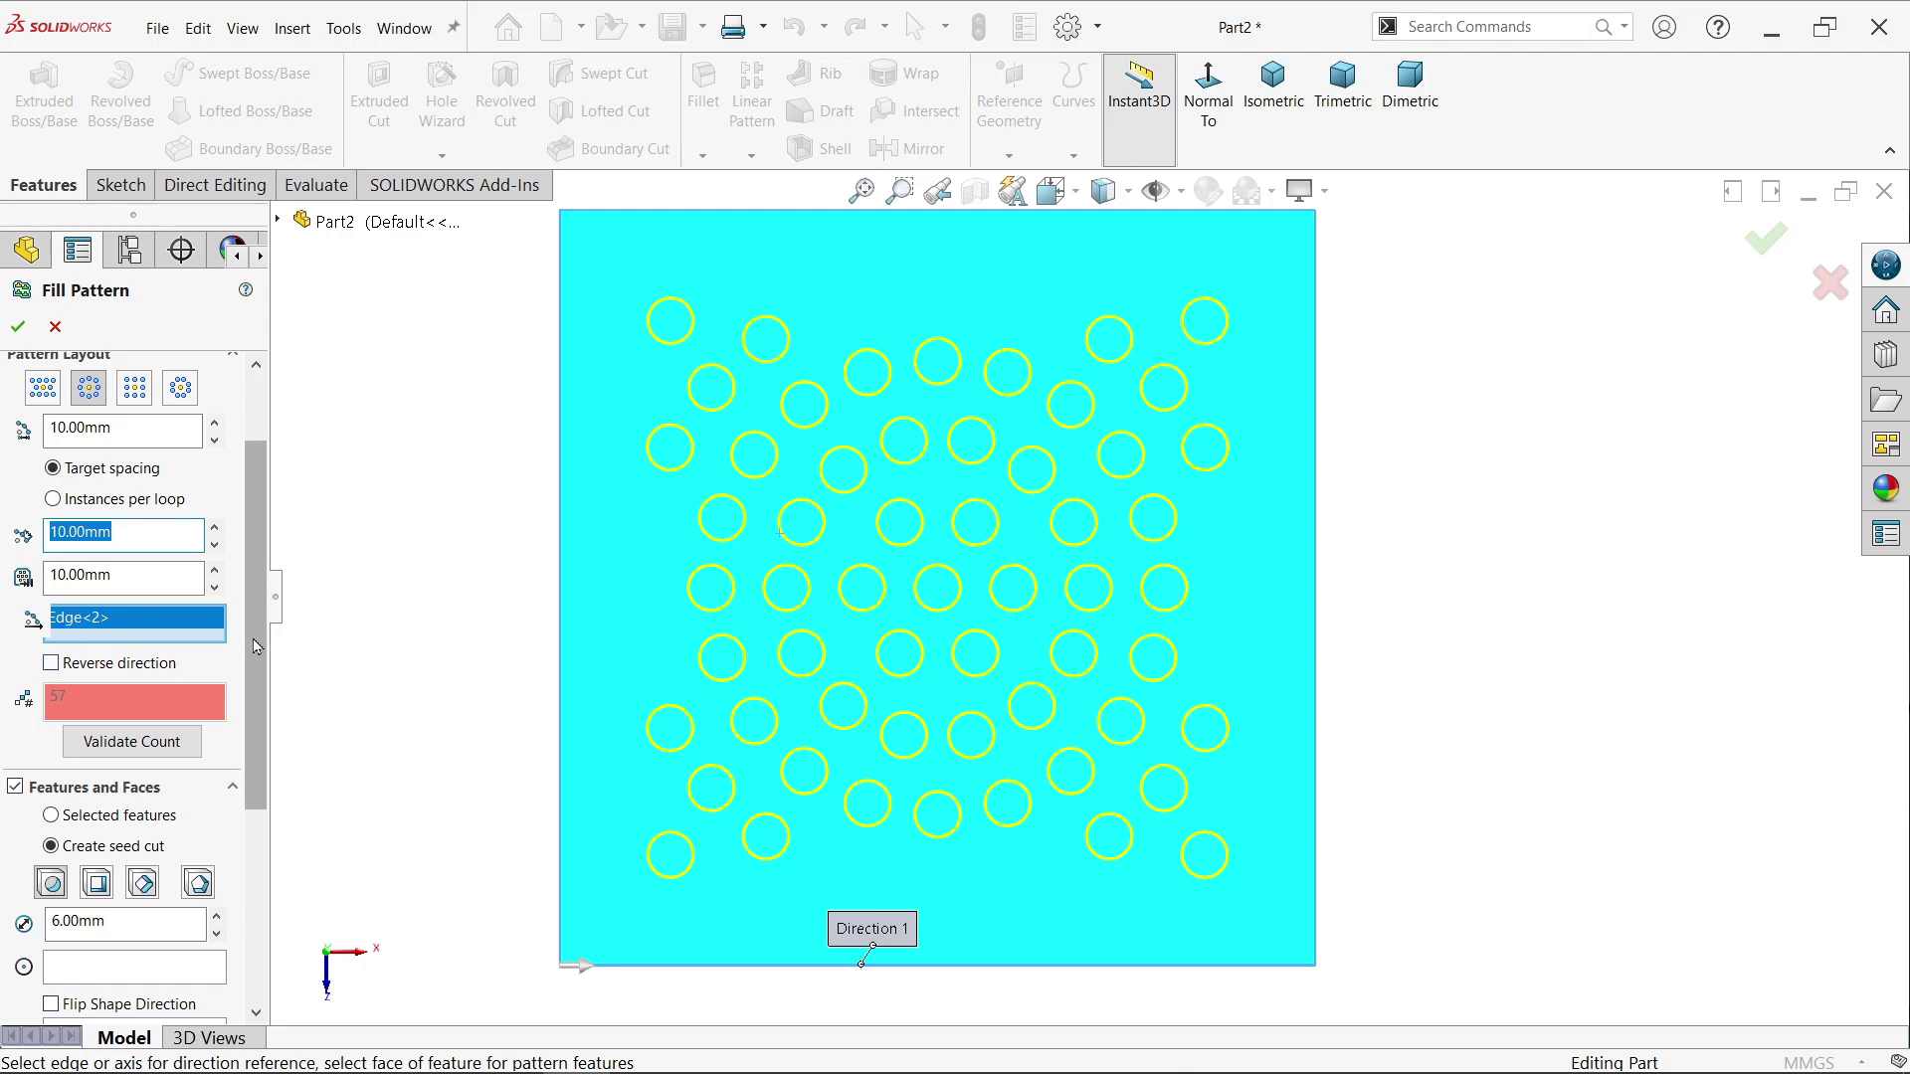
drag(256, 647, 253, 738)
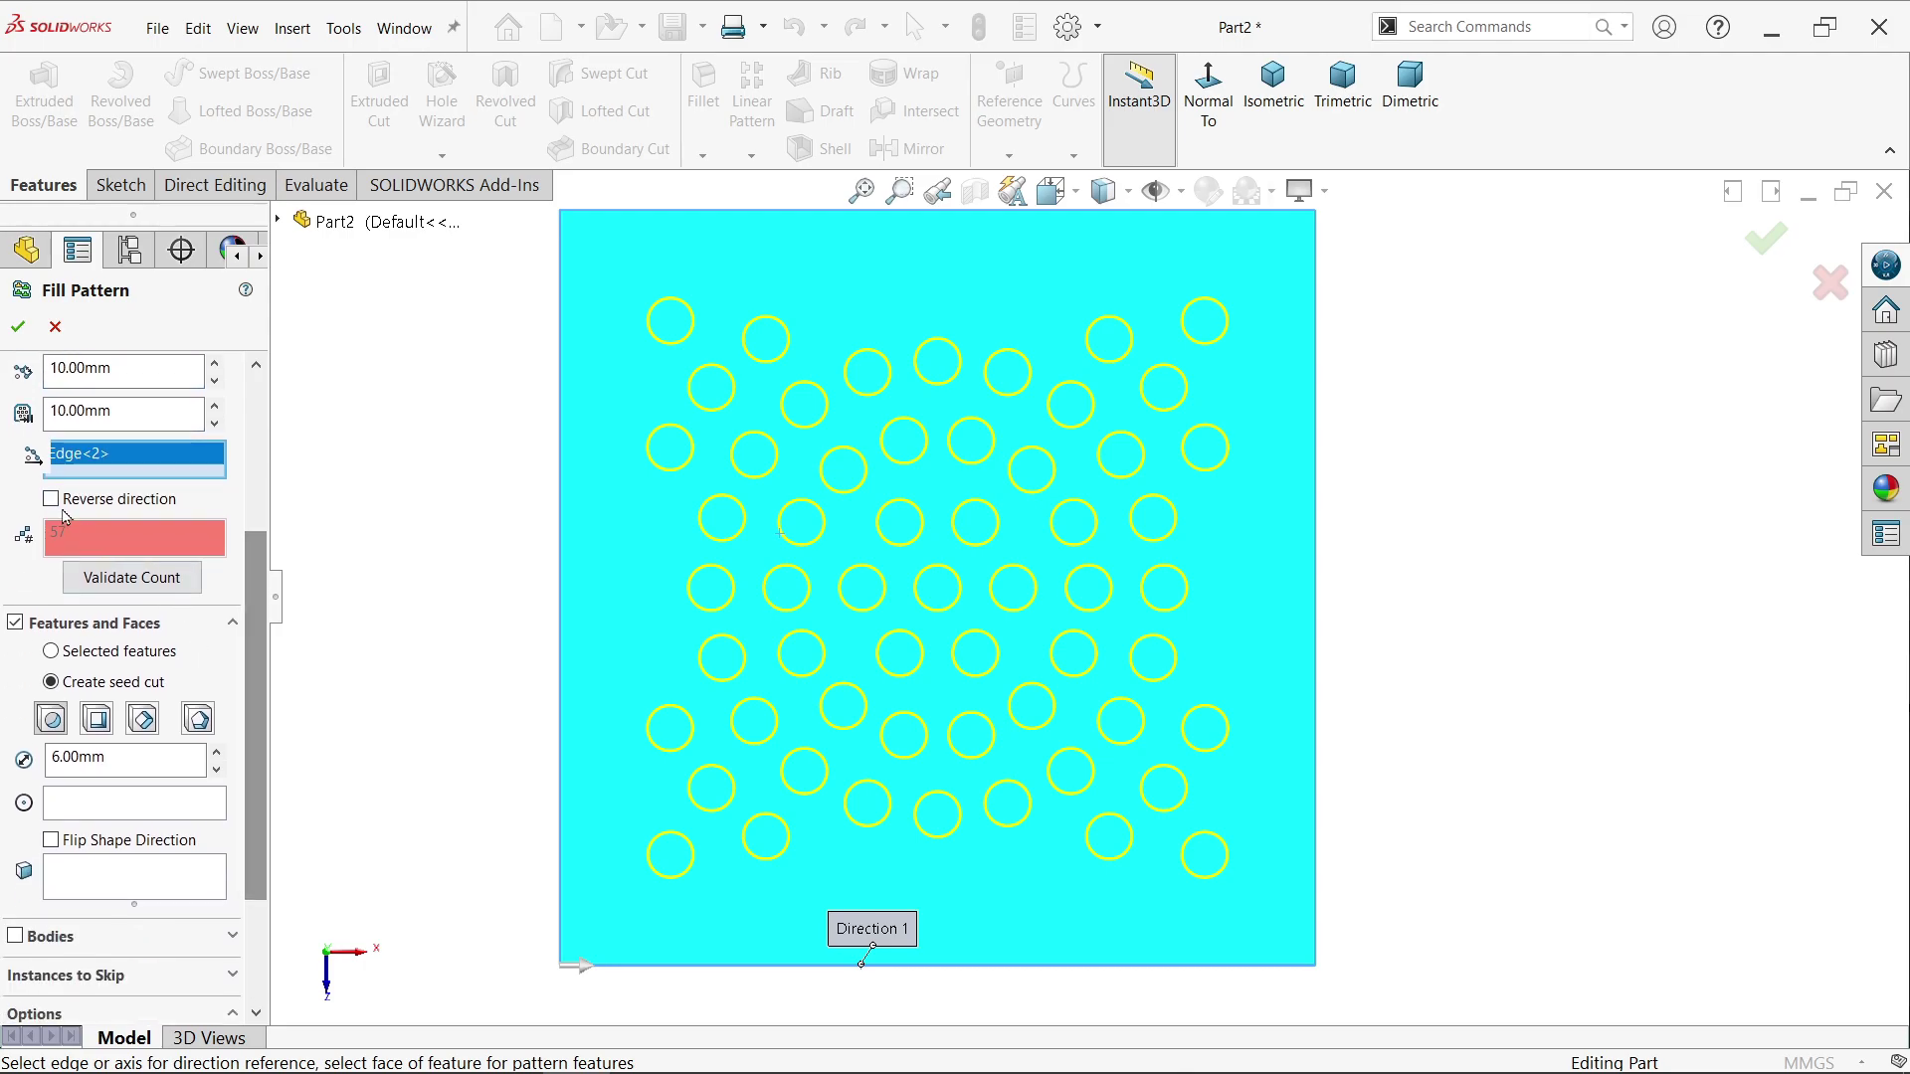
Step: Select the Square seed cut shape under Features and Faces
click(51, 501)
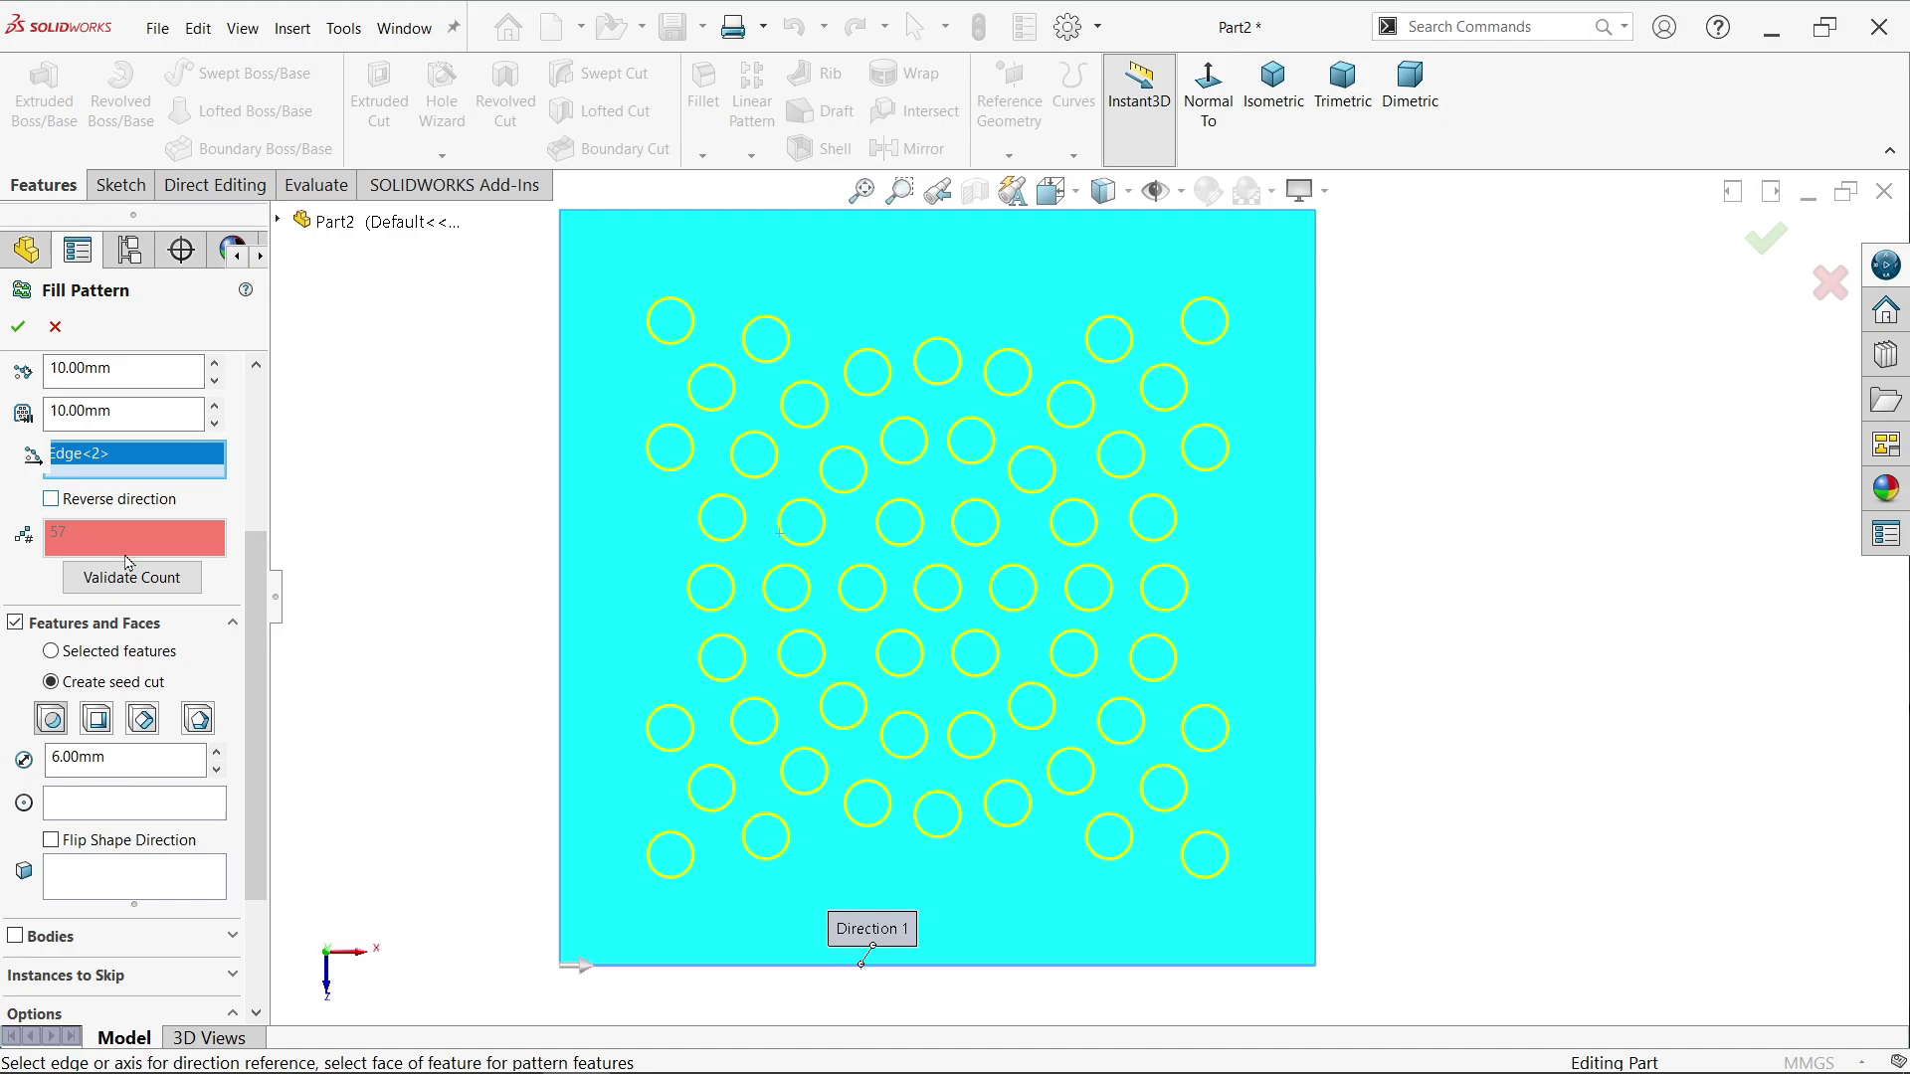
drag(252, 654, 253, 686)
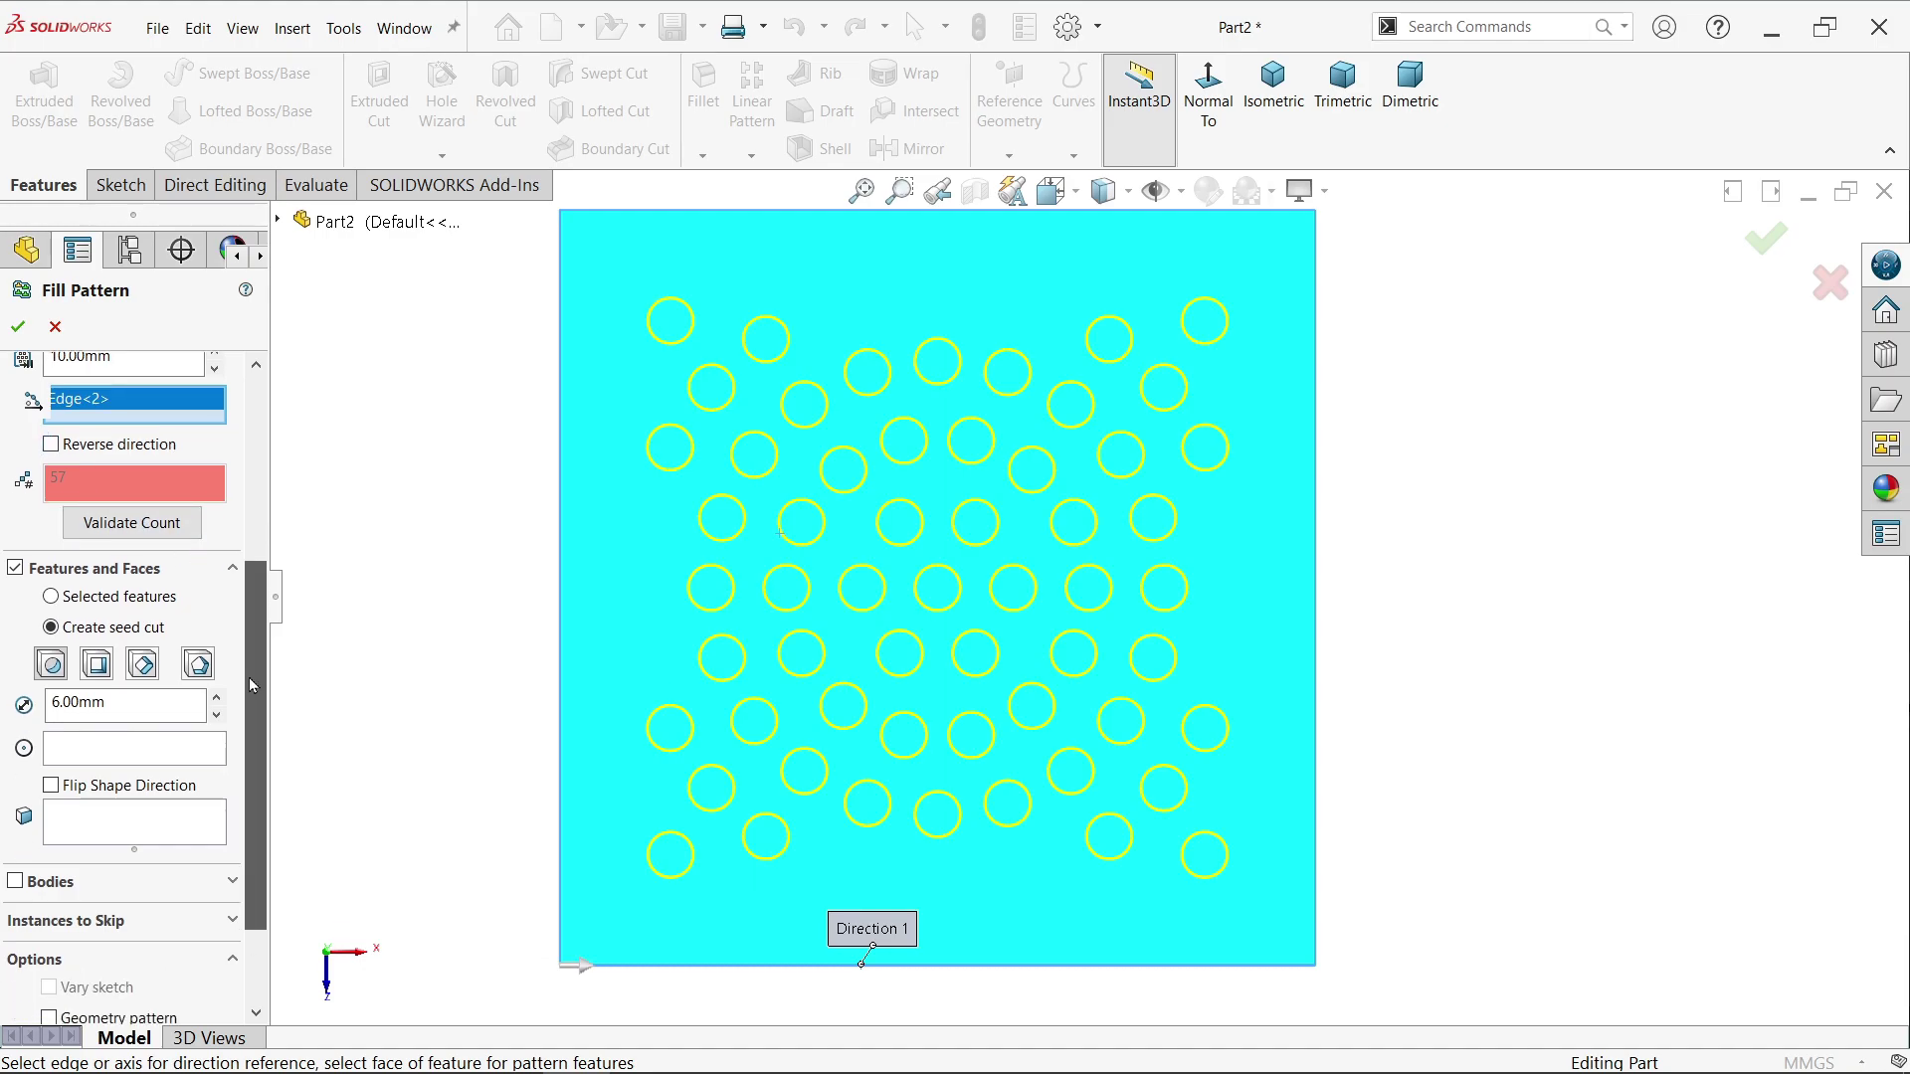
click(101, 665)
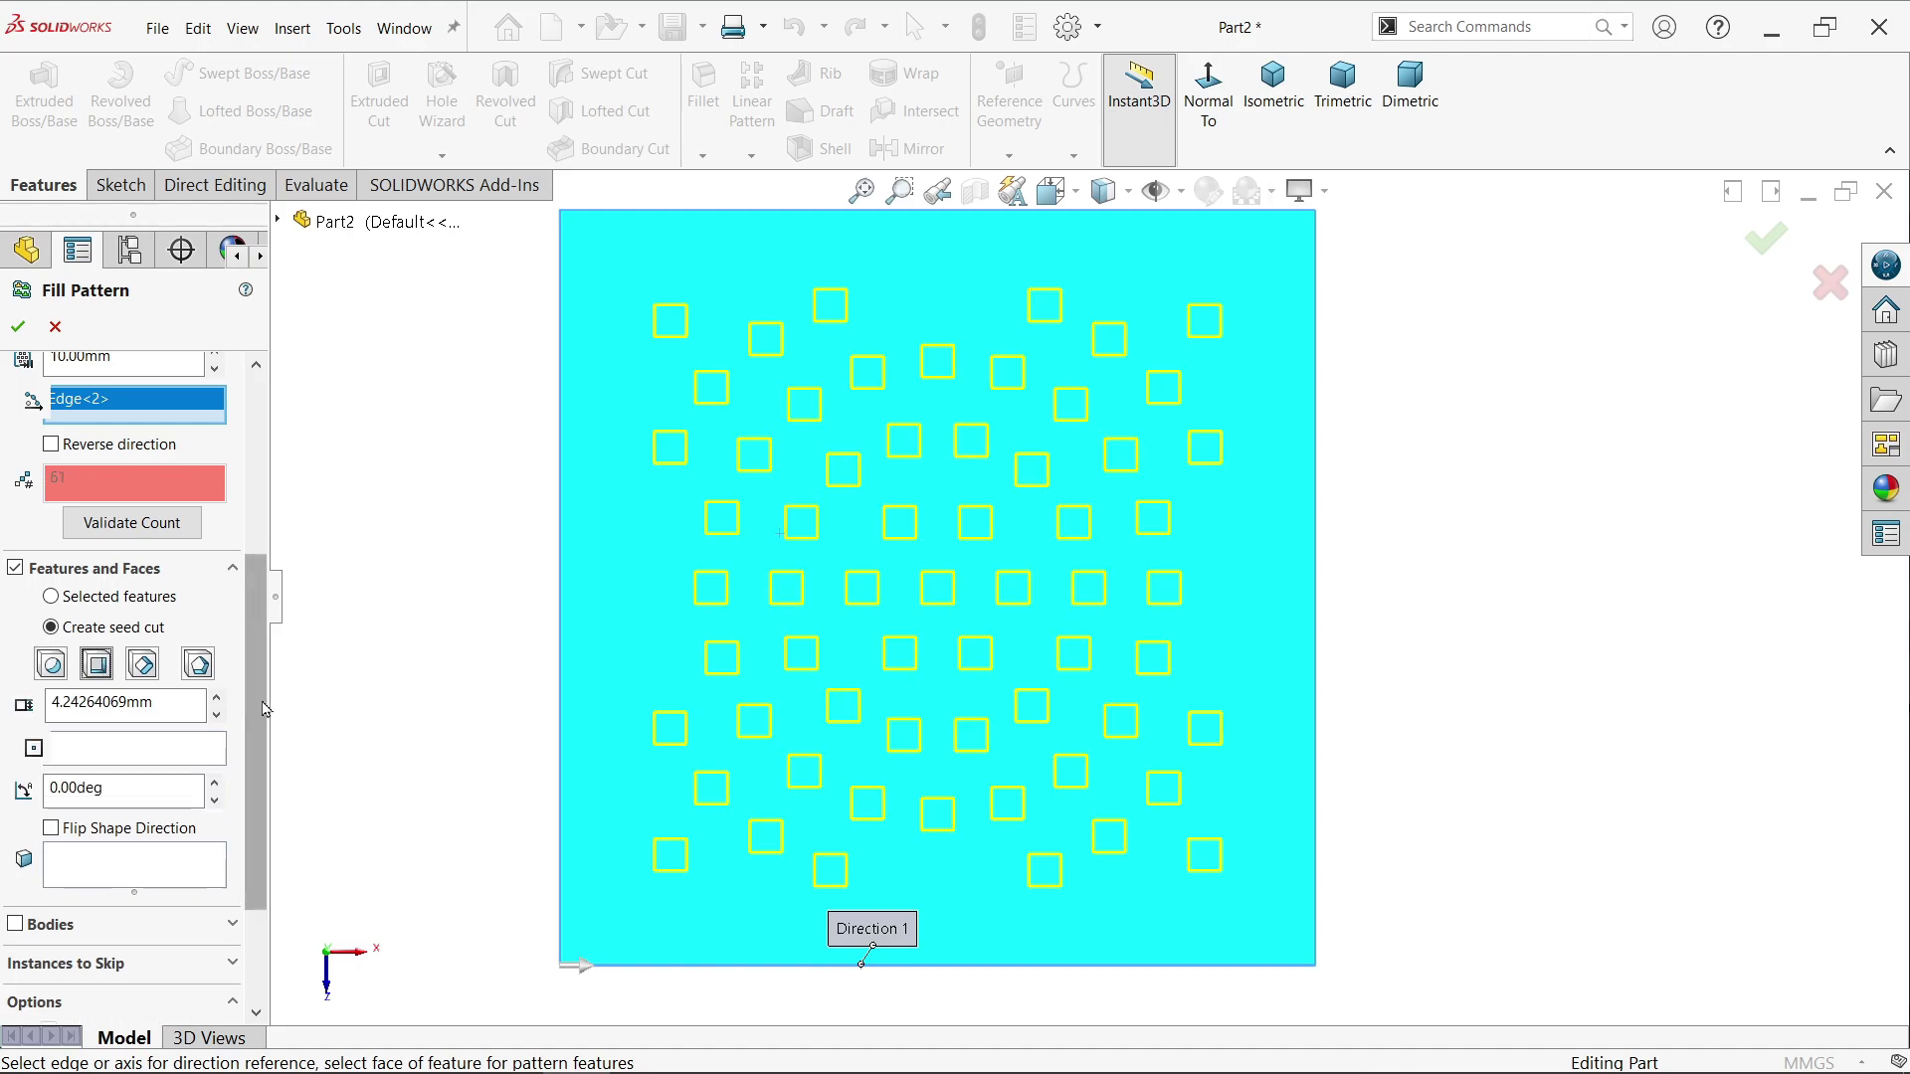
drag(256, 711, 289, 478)
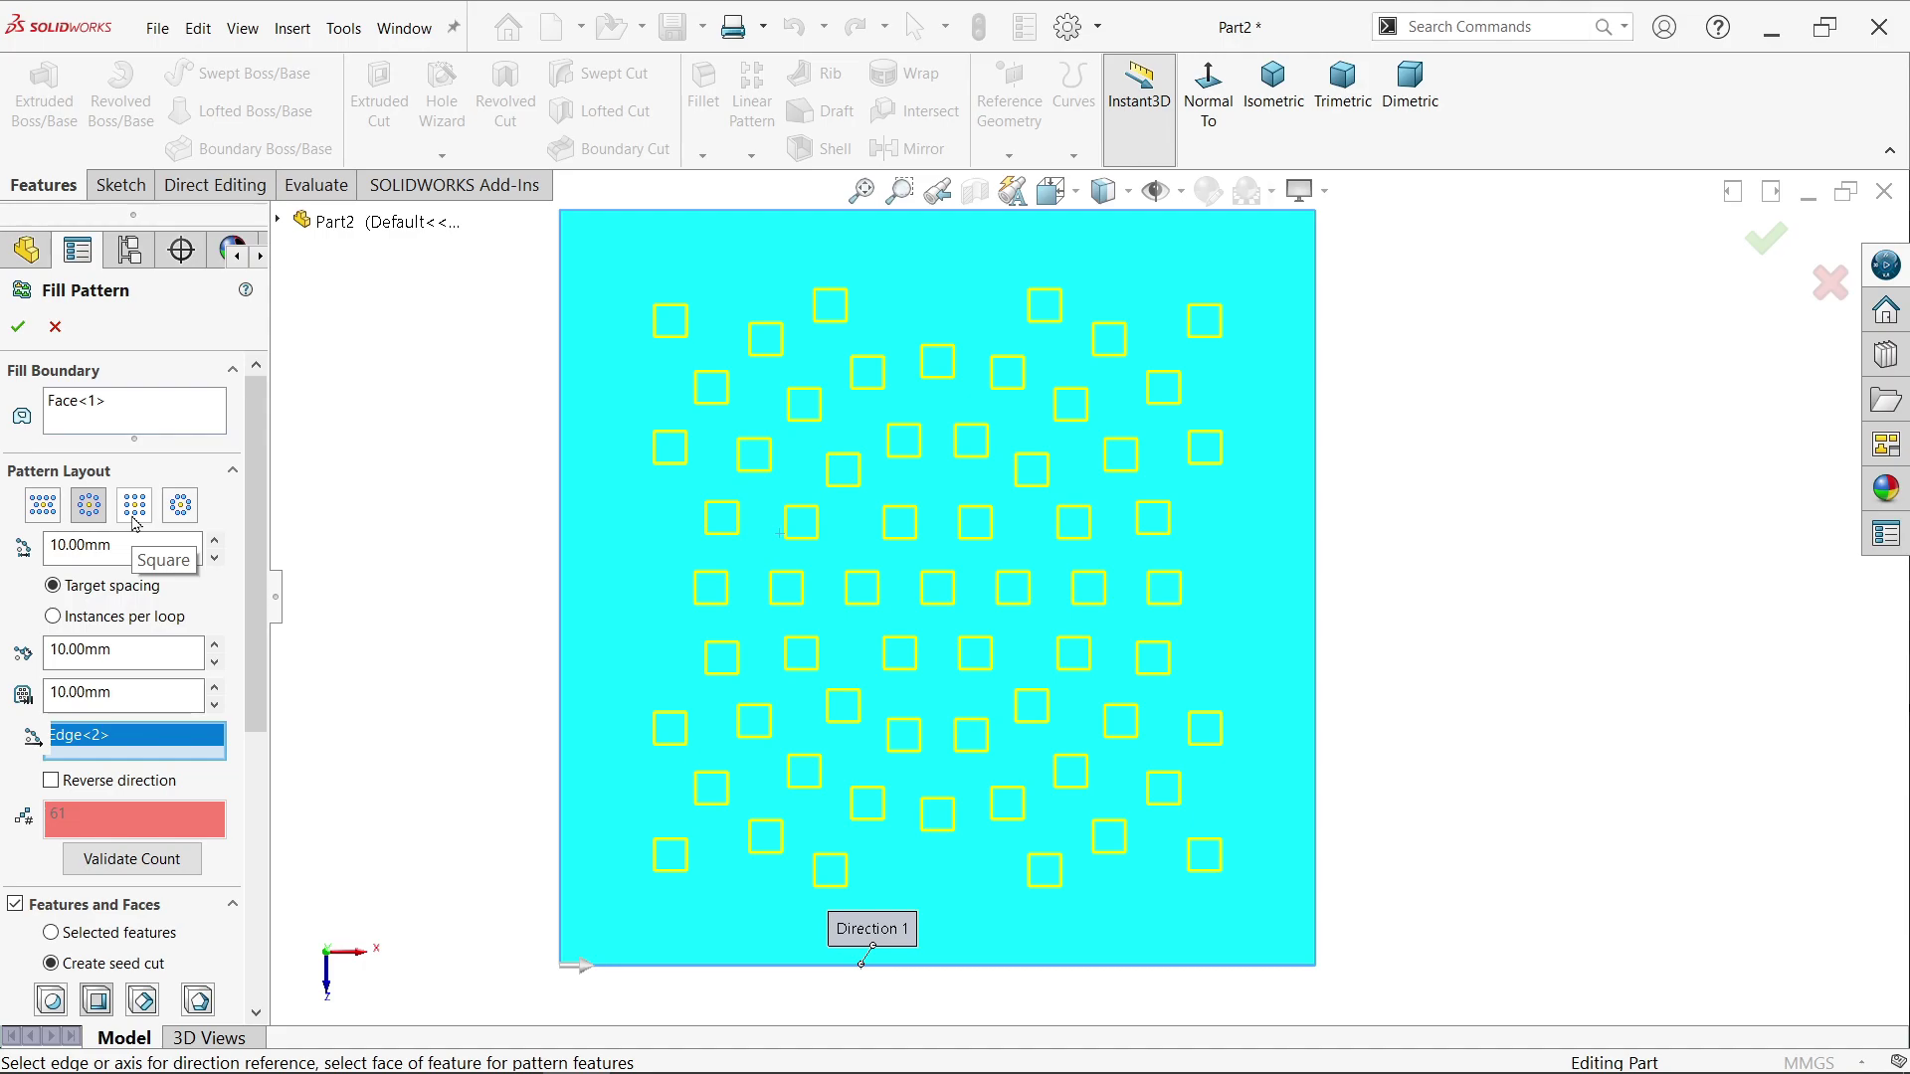
Step: Use the Perforation layout with a 45° angle and a 5 mm margin
click(136, 508)
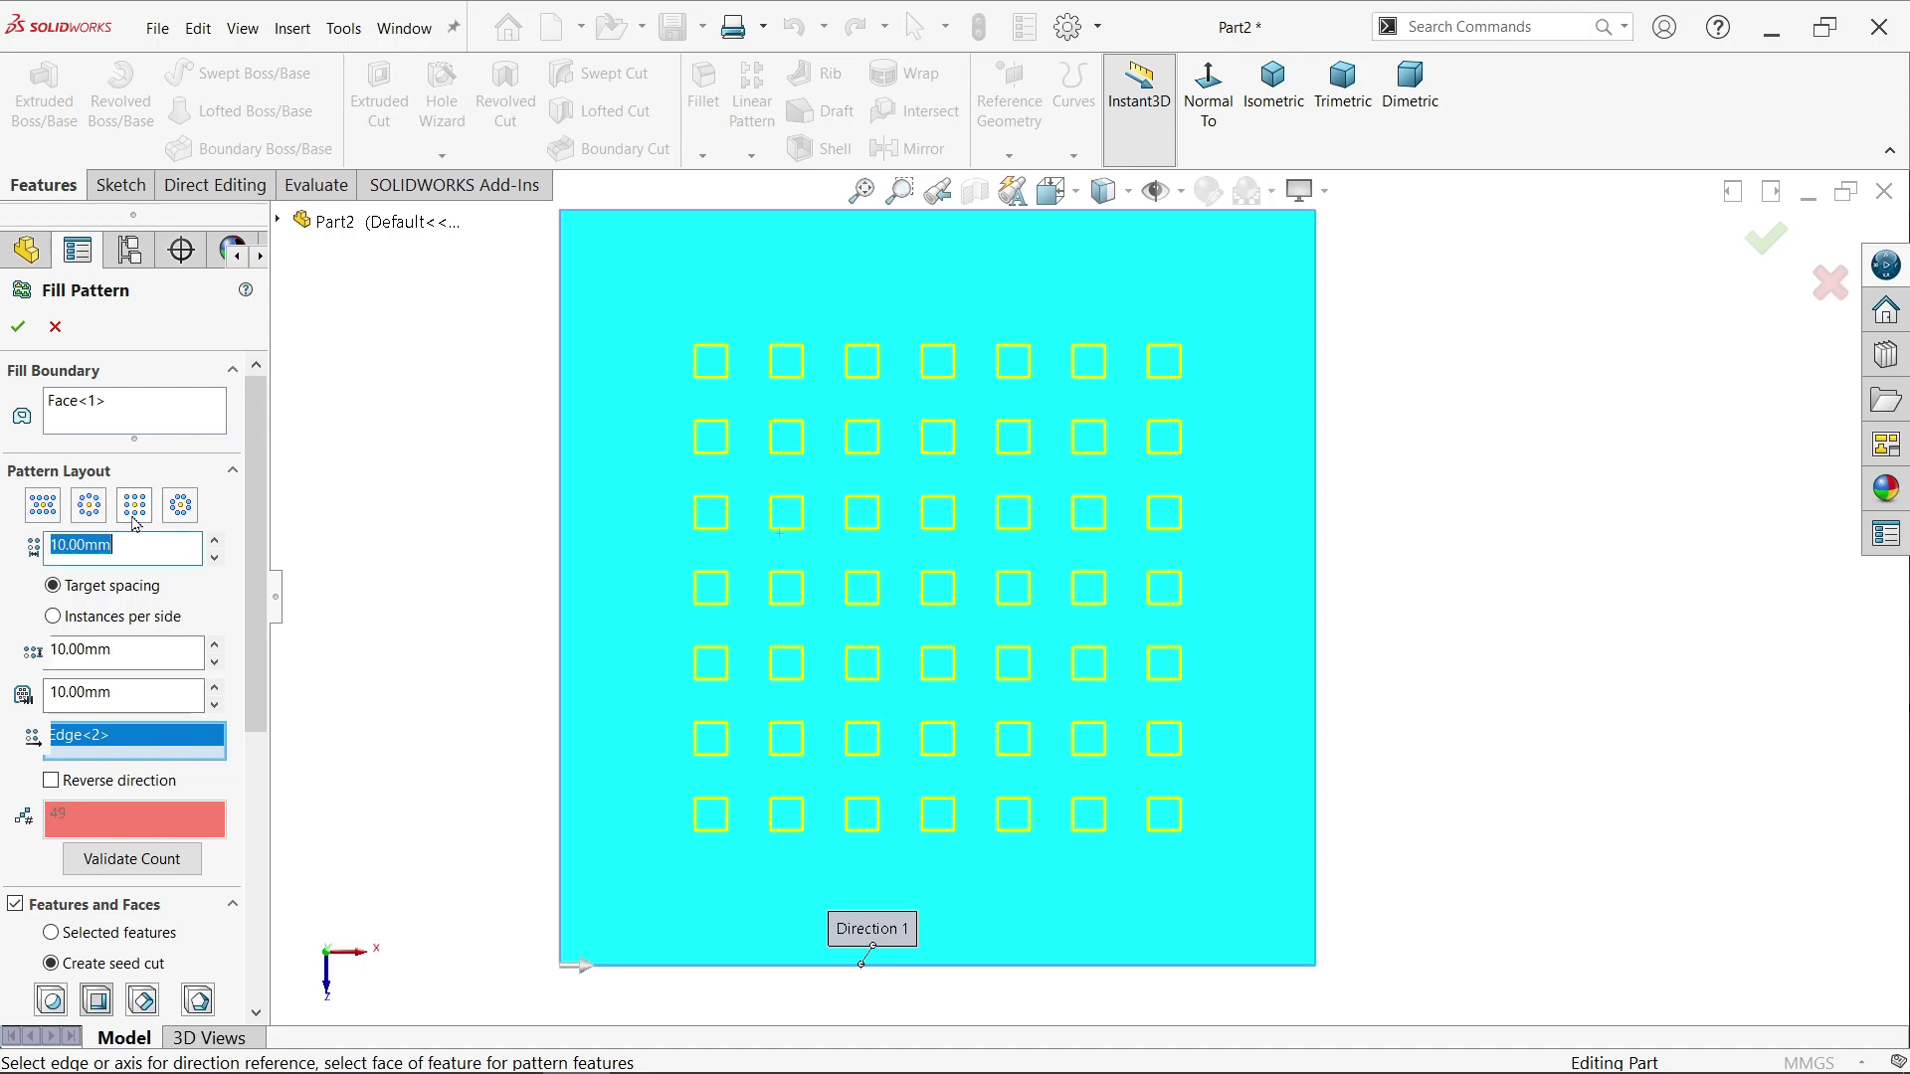
click(45, 509)
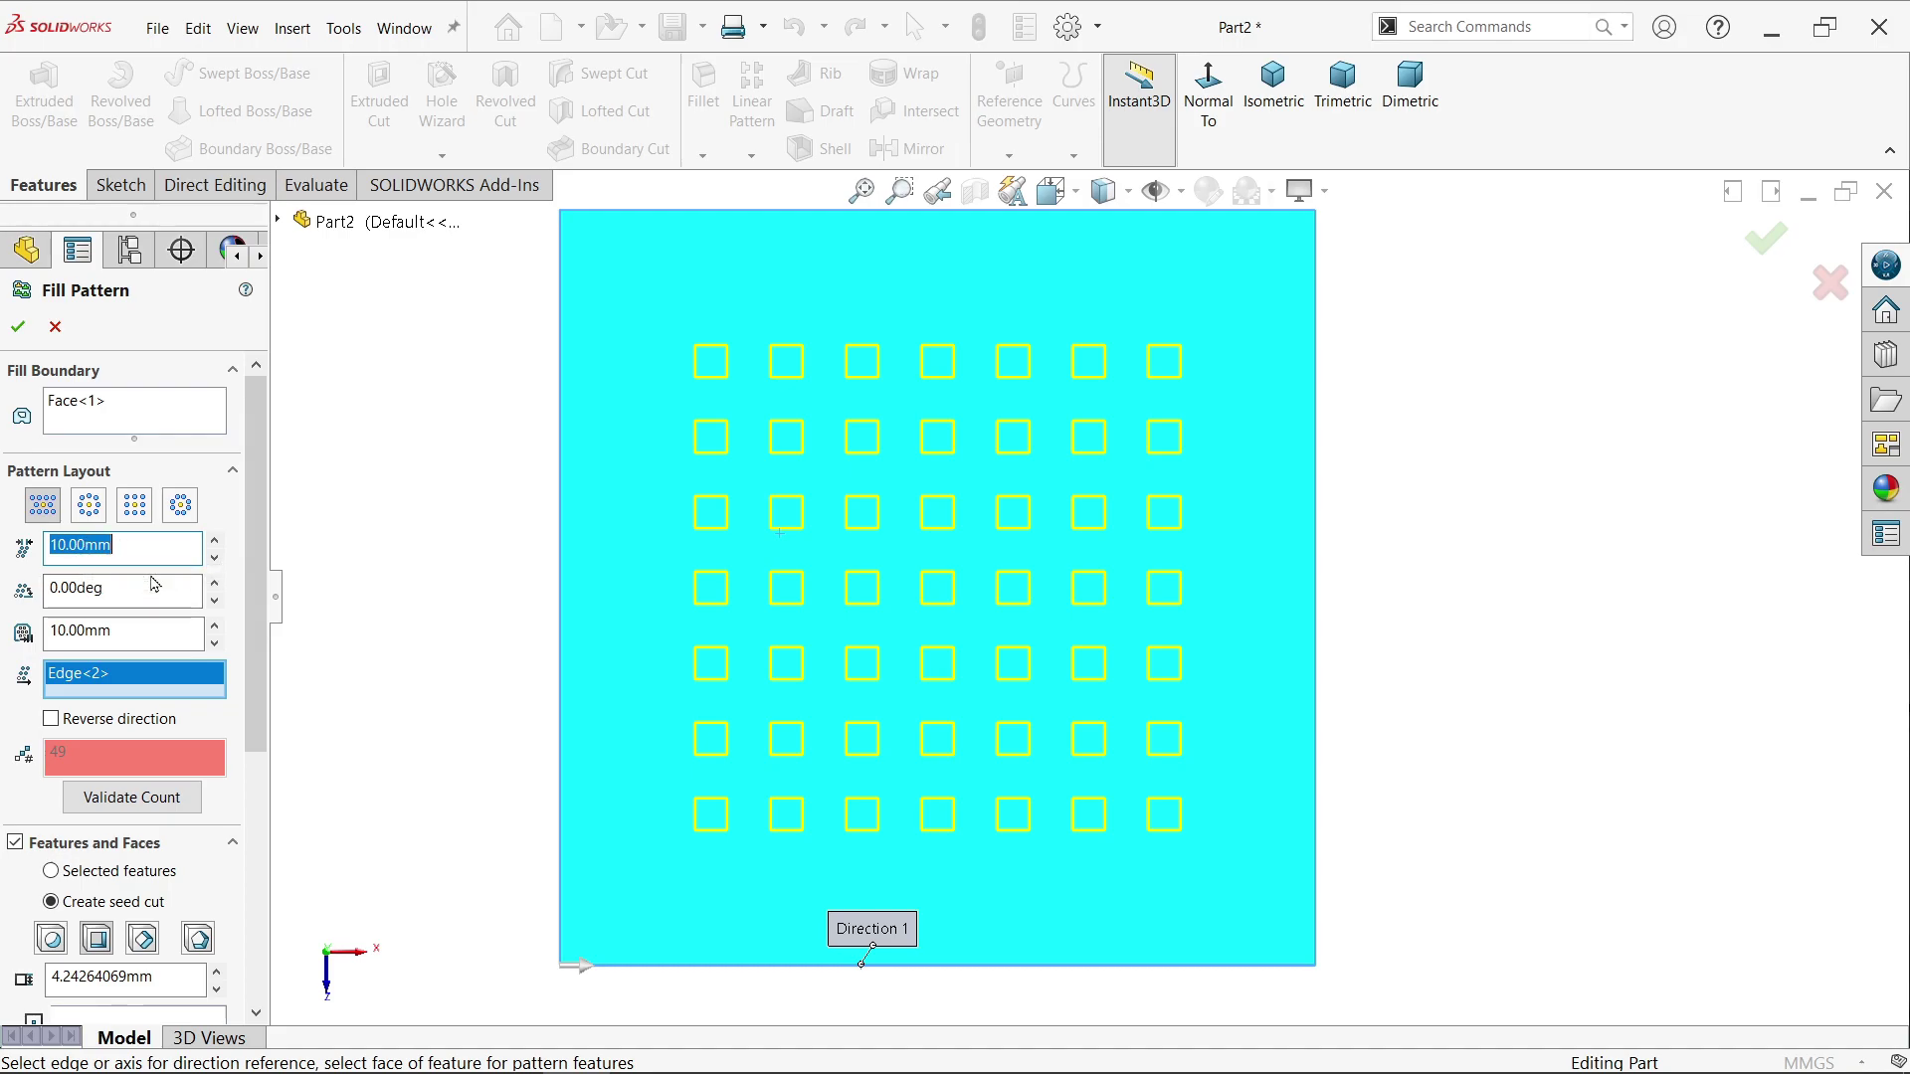
double_click(153, 585)
text(4)
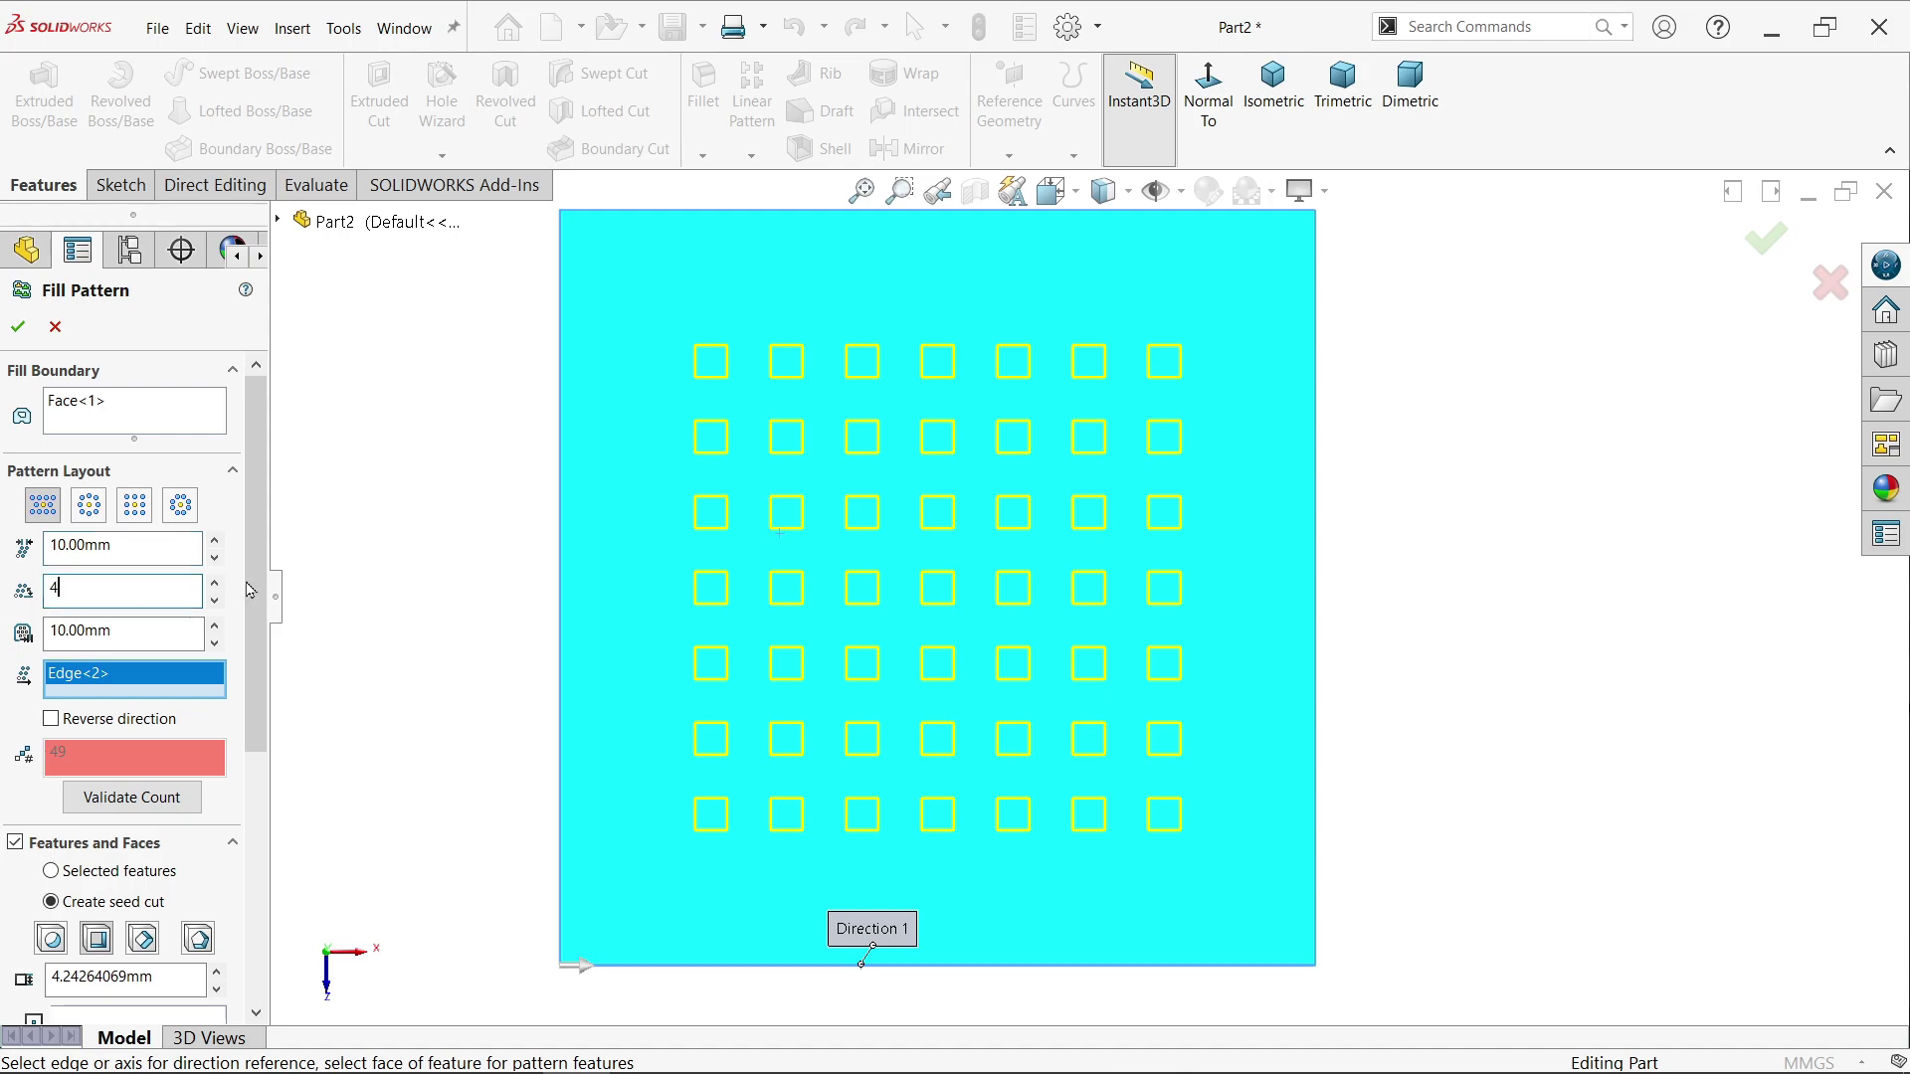
text(5)
key(Return)
scroll(970, 553, down, 3)
scroll(985, 508, down, 1)
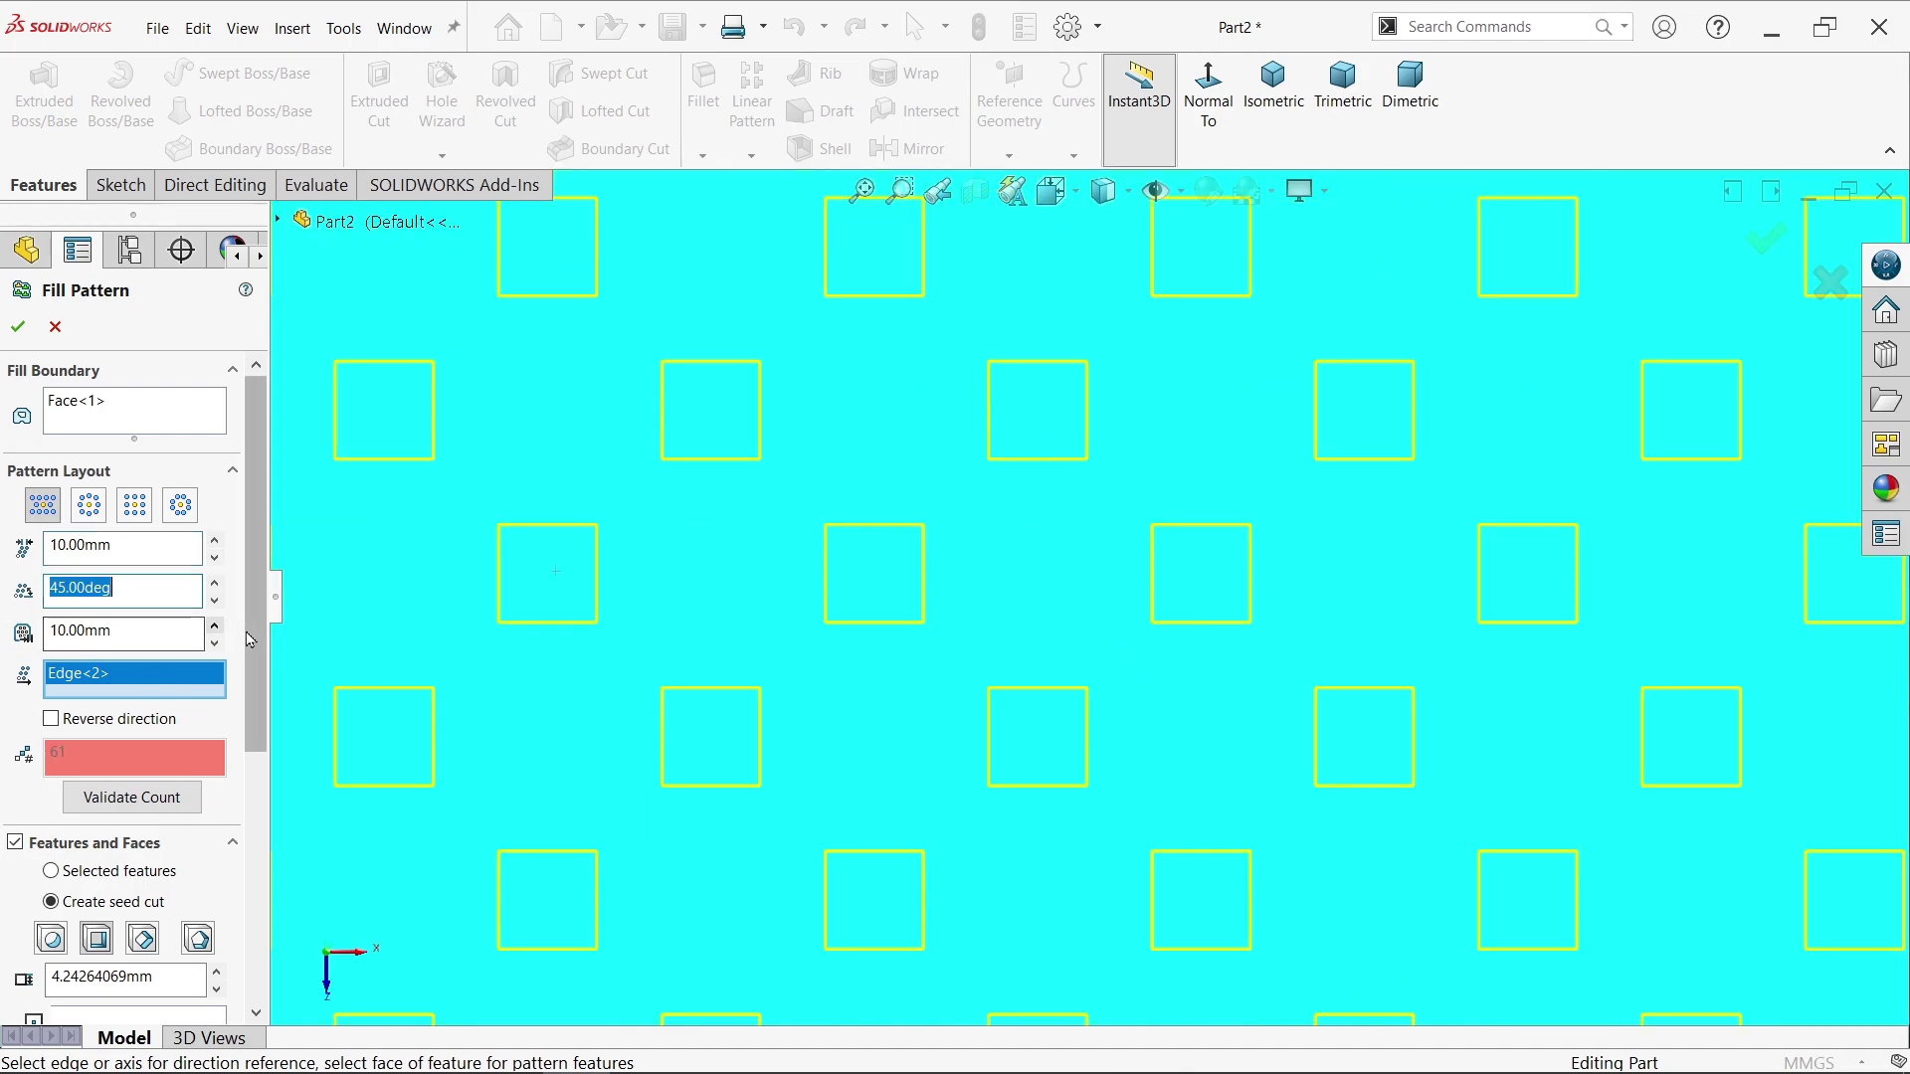
scroll(799, 583, up, 4)
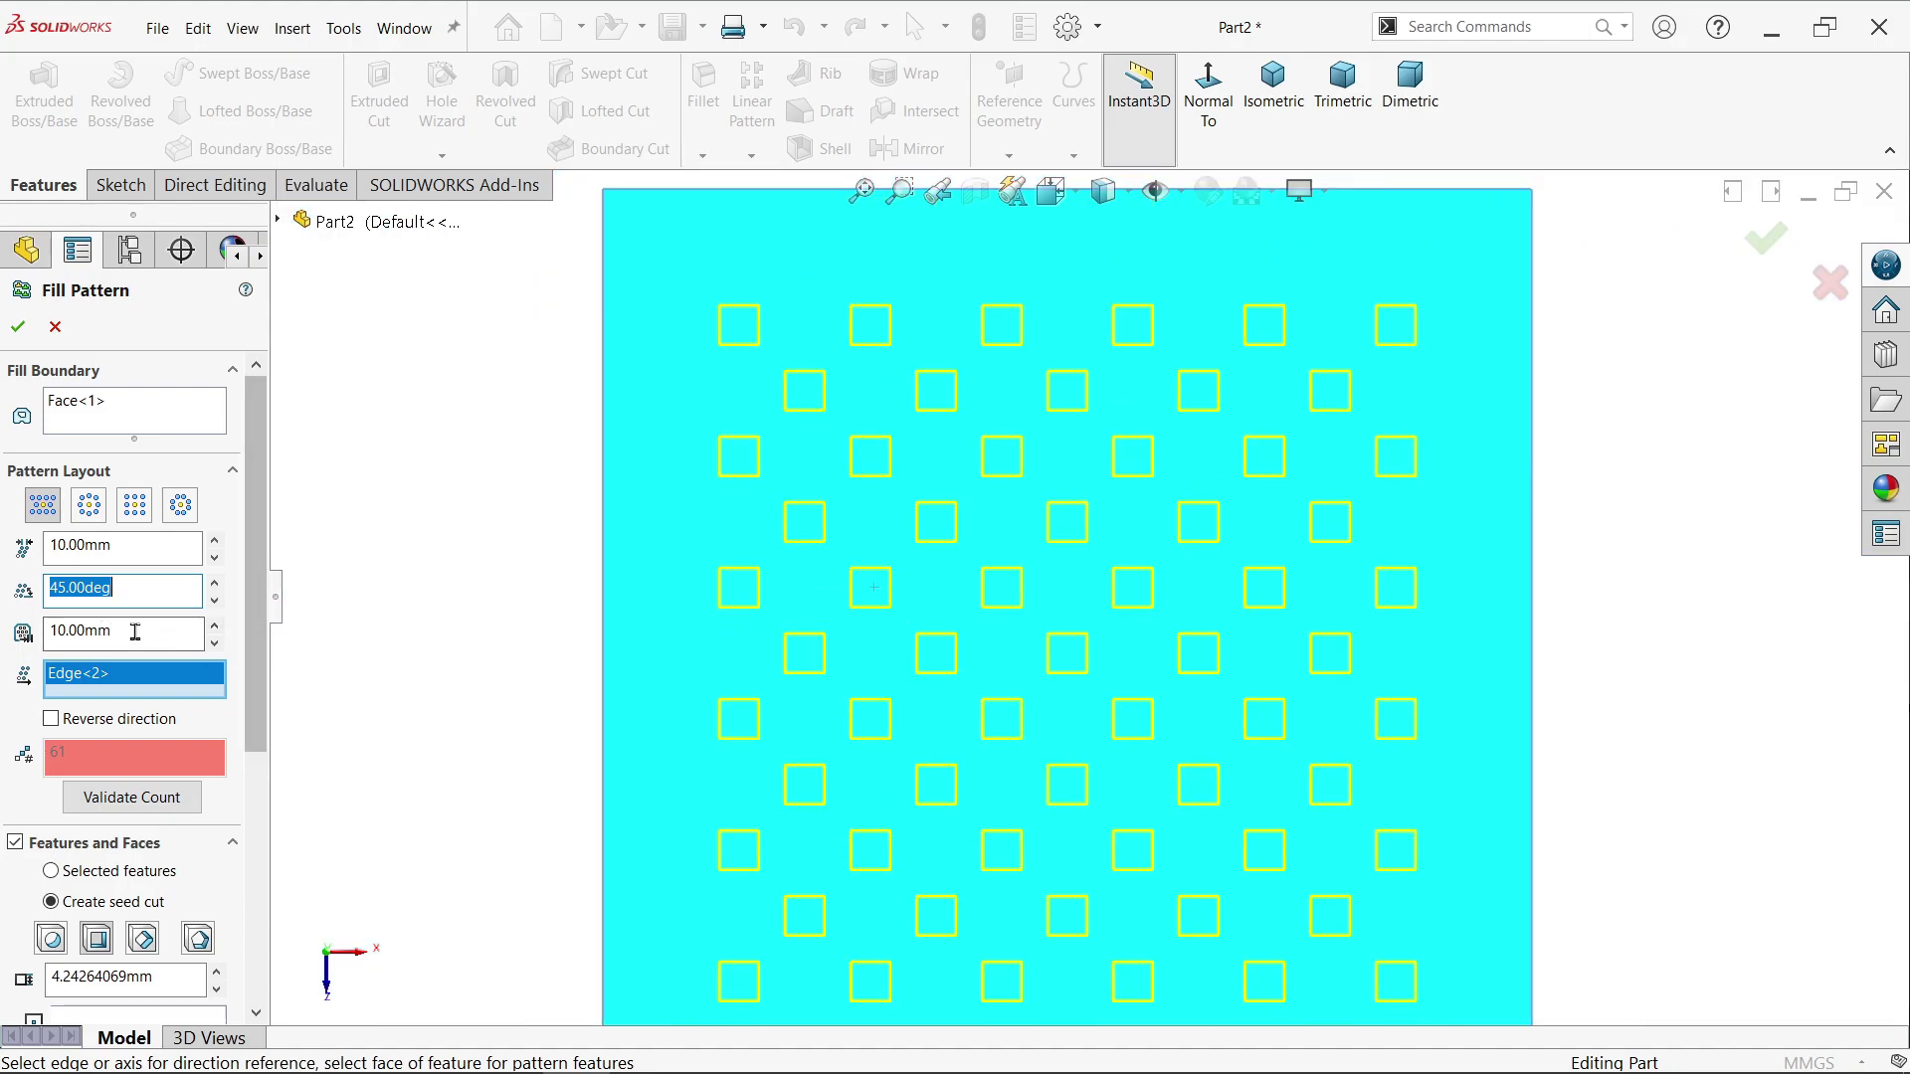
key(Tab)
text(5)
key(Return)
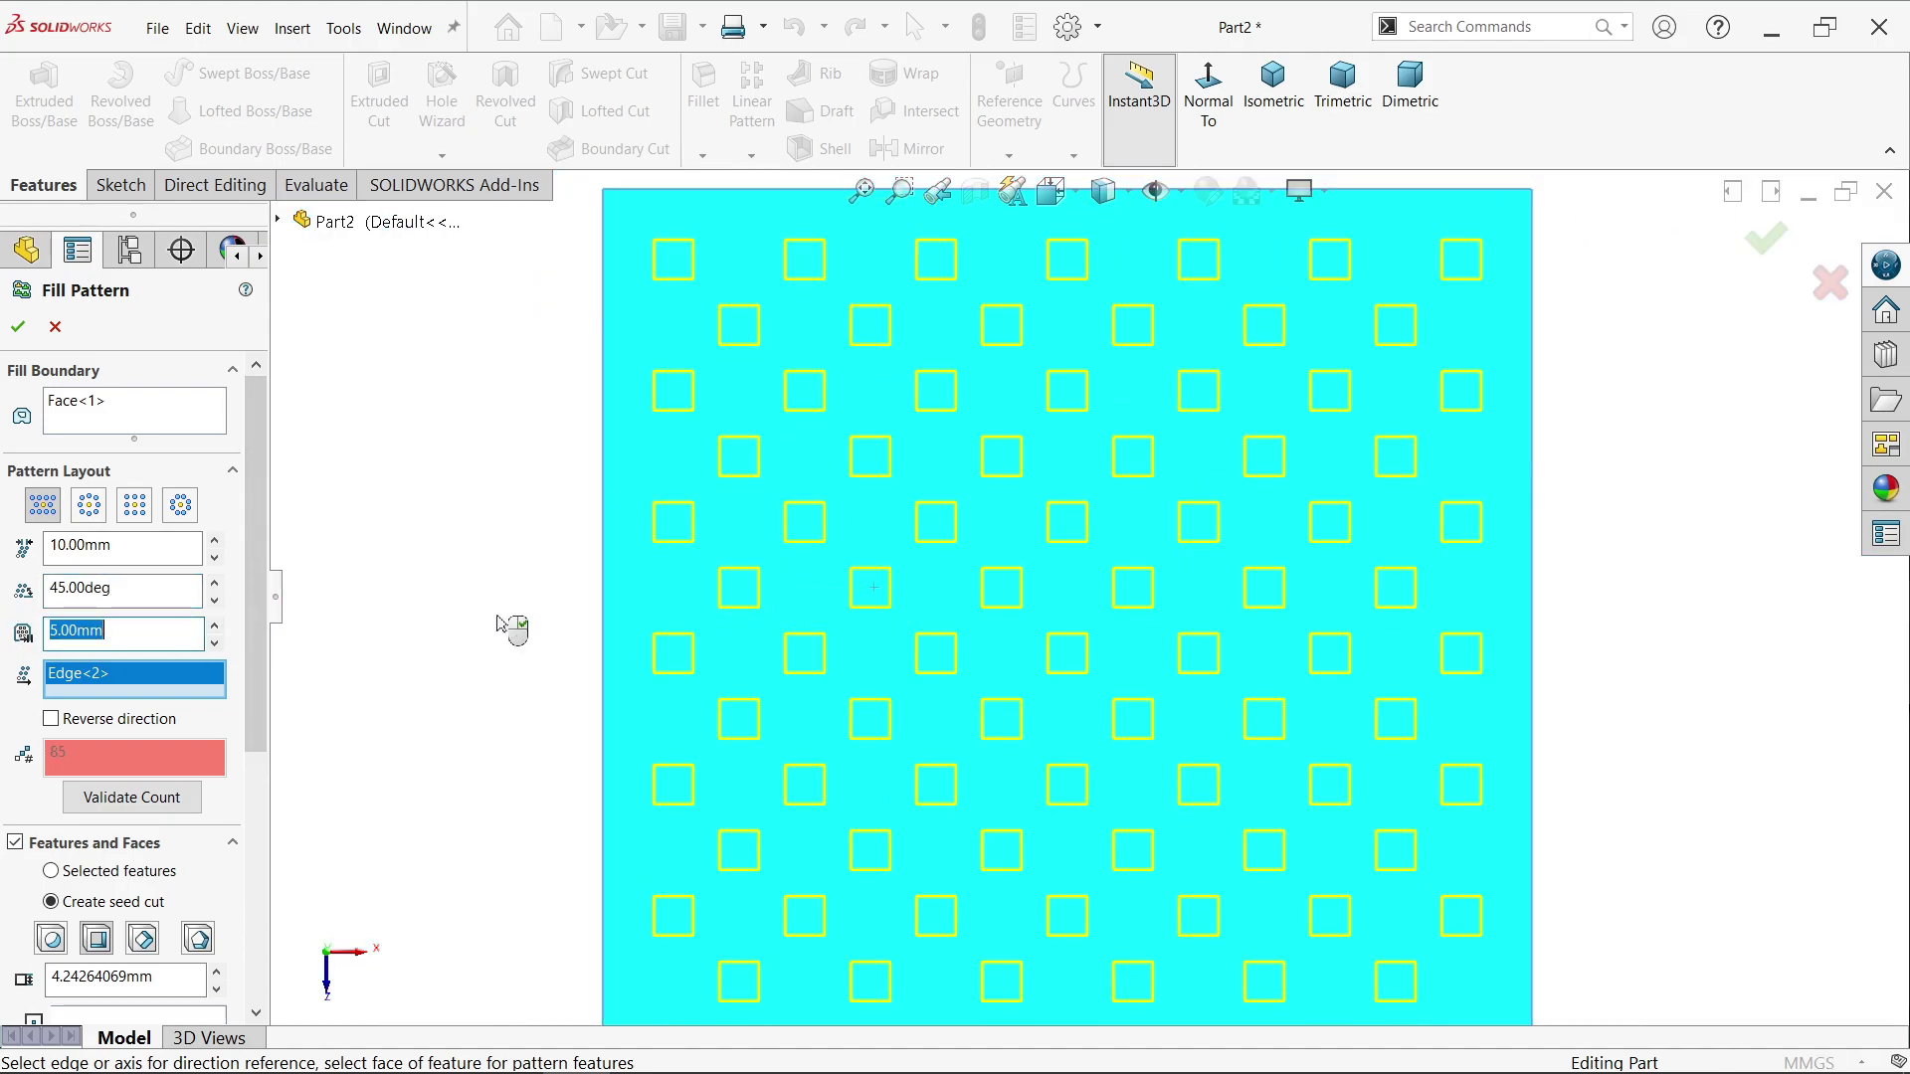
drag(272, 616, 250, 687)
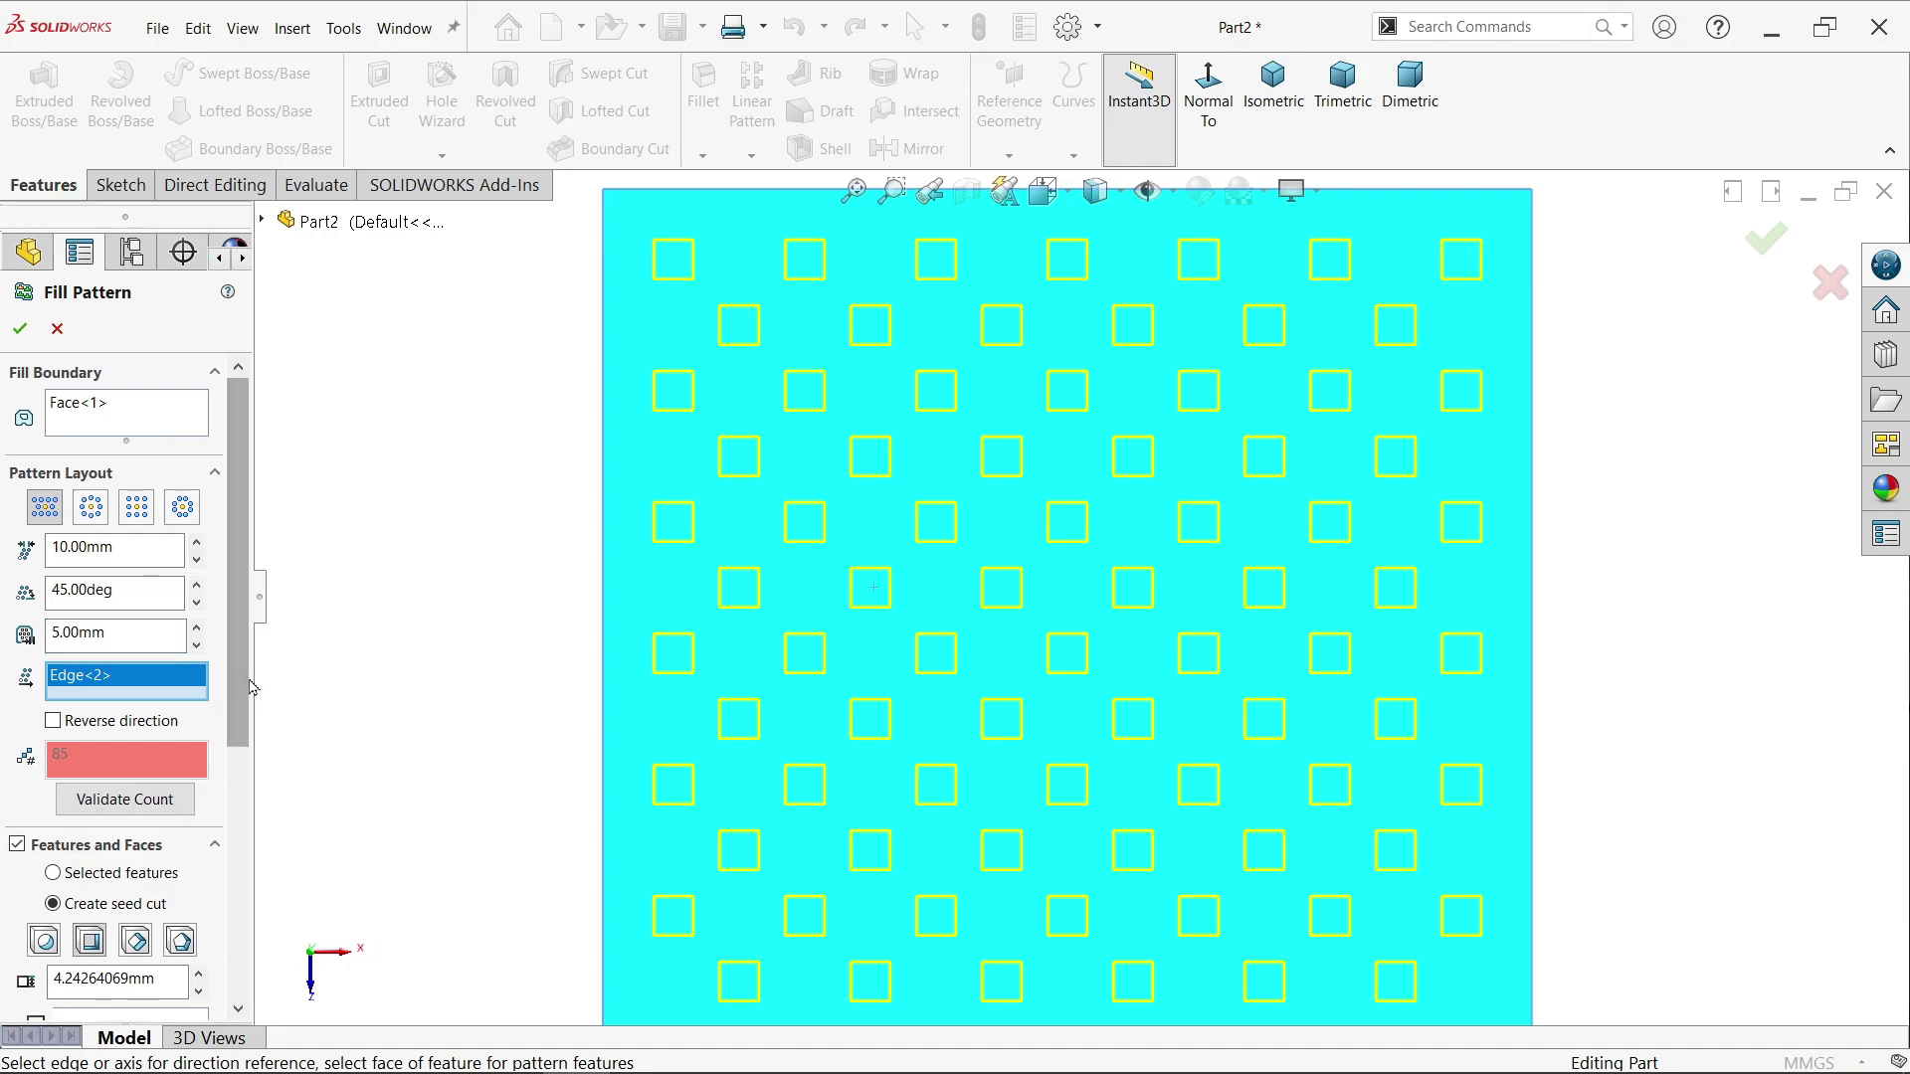
scroll(243, 678, down, 4)
scroll(244, 678, down, 1)
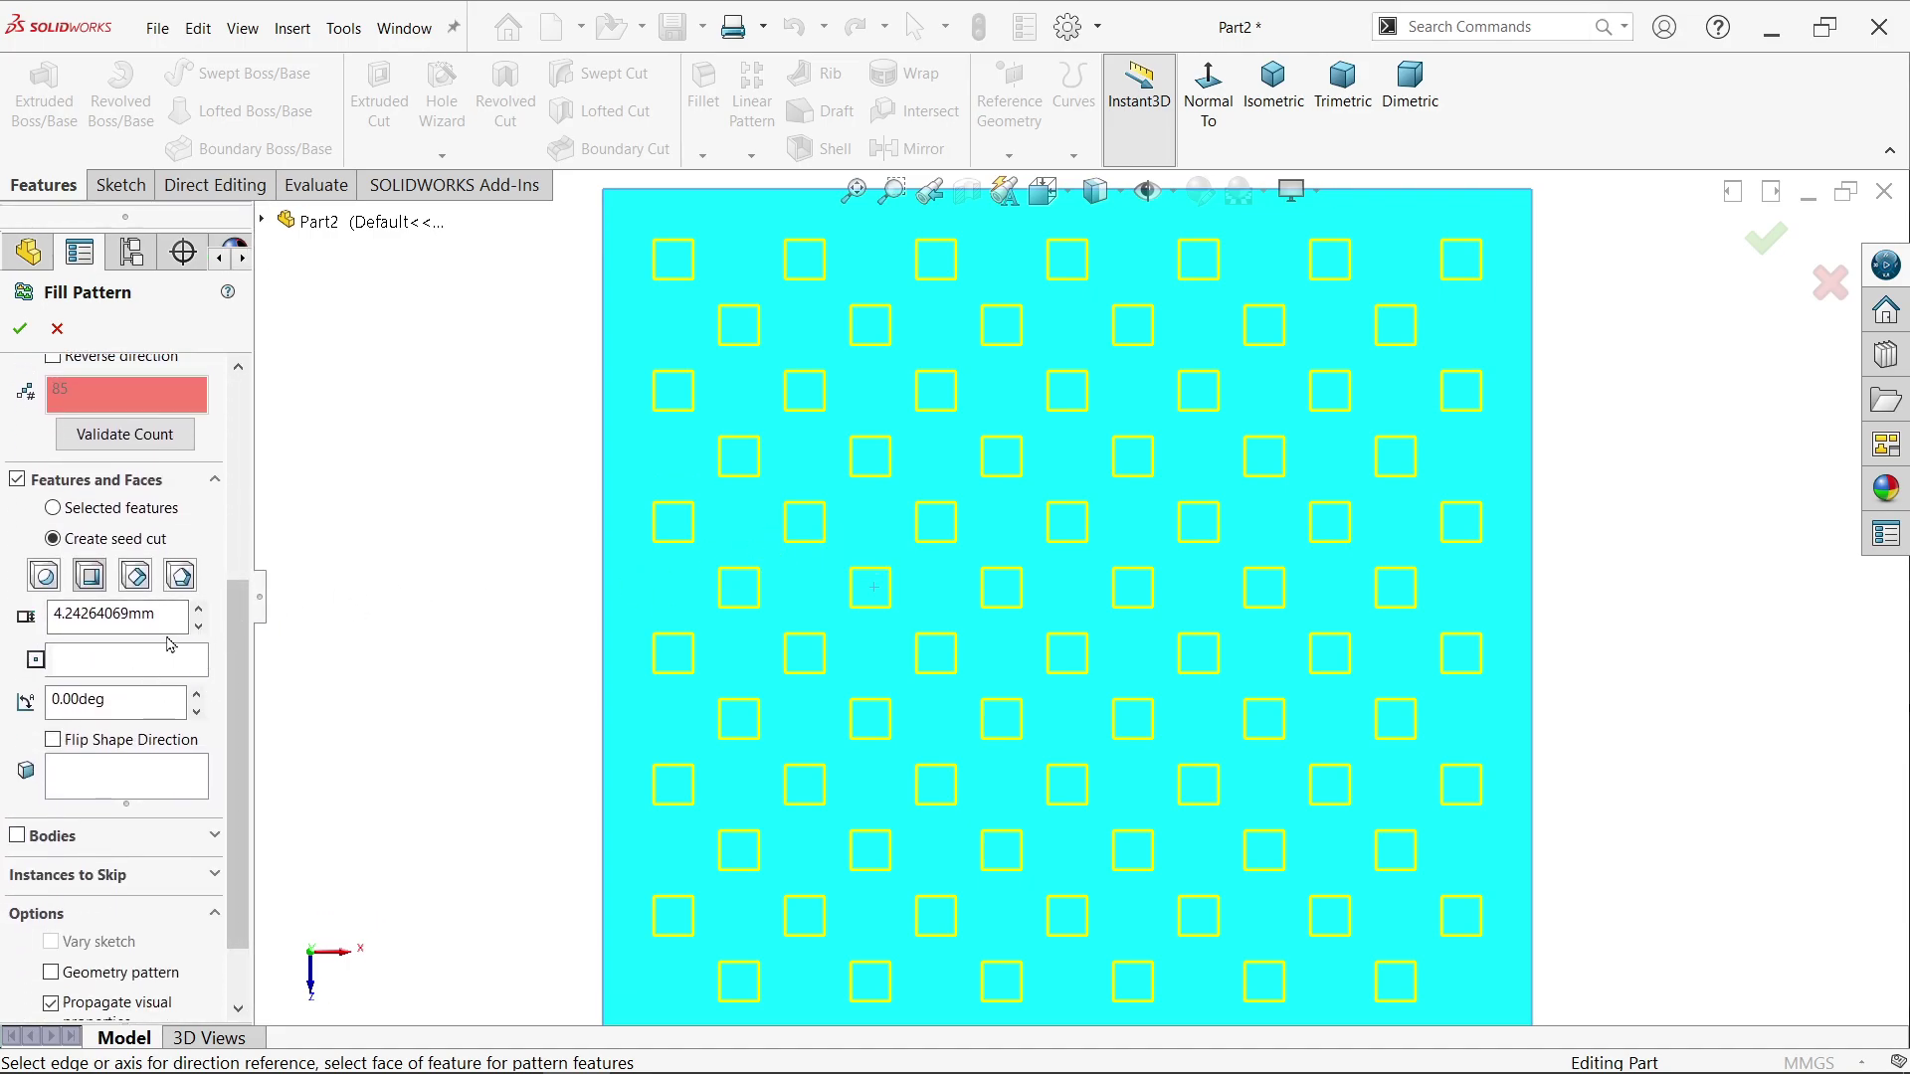
Step: Set the square seed cut size to 6 mm and its rotation to 30°
drag(166, 614, 53, 614)
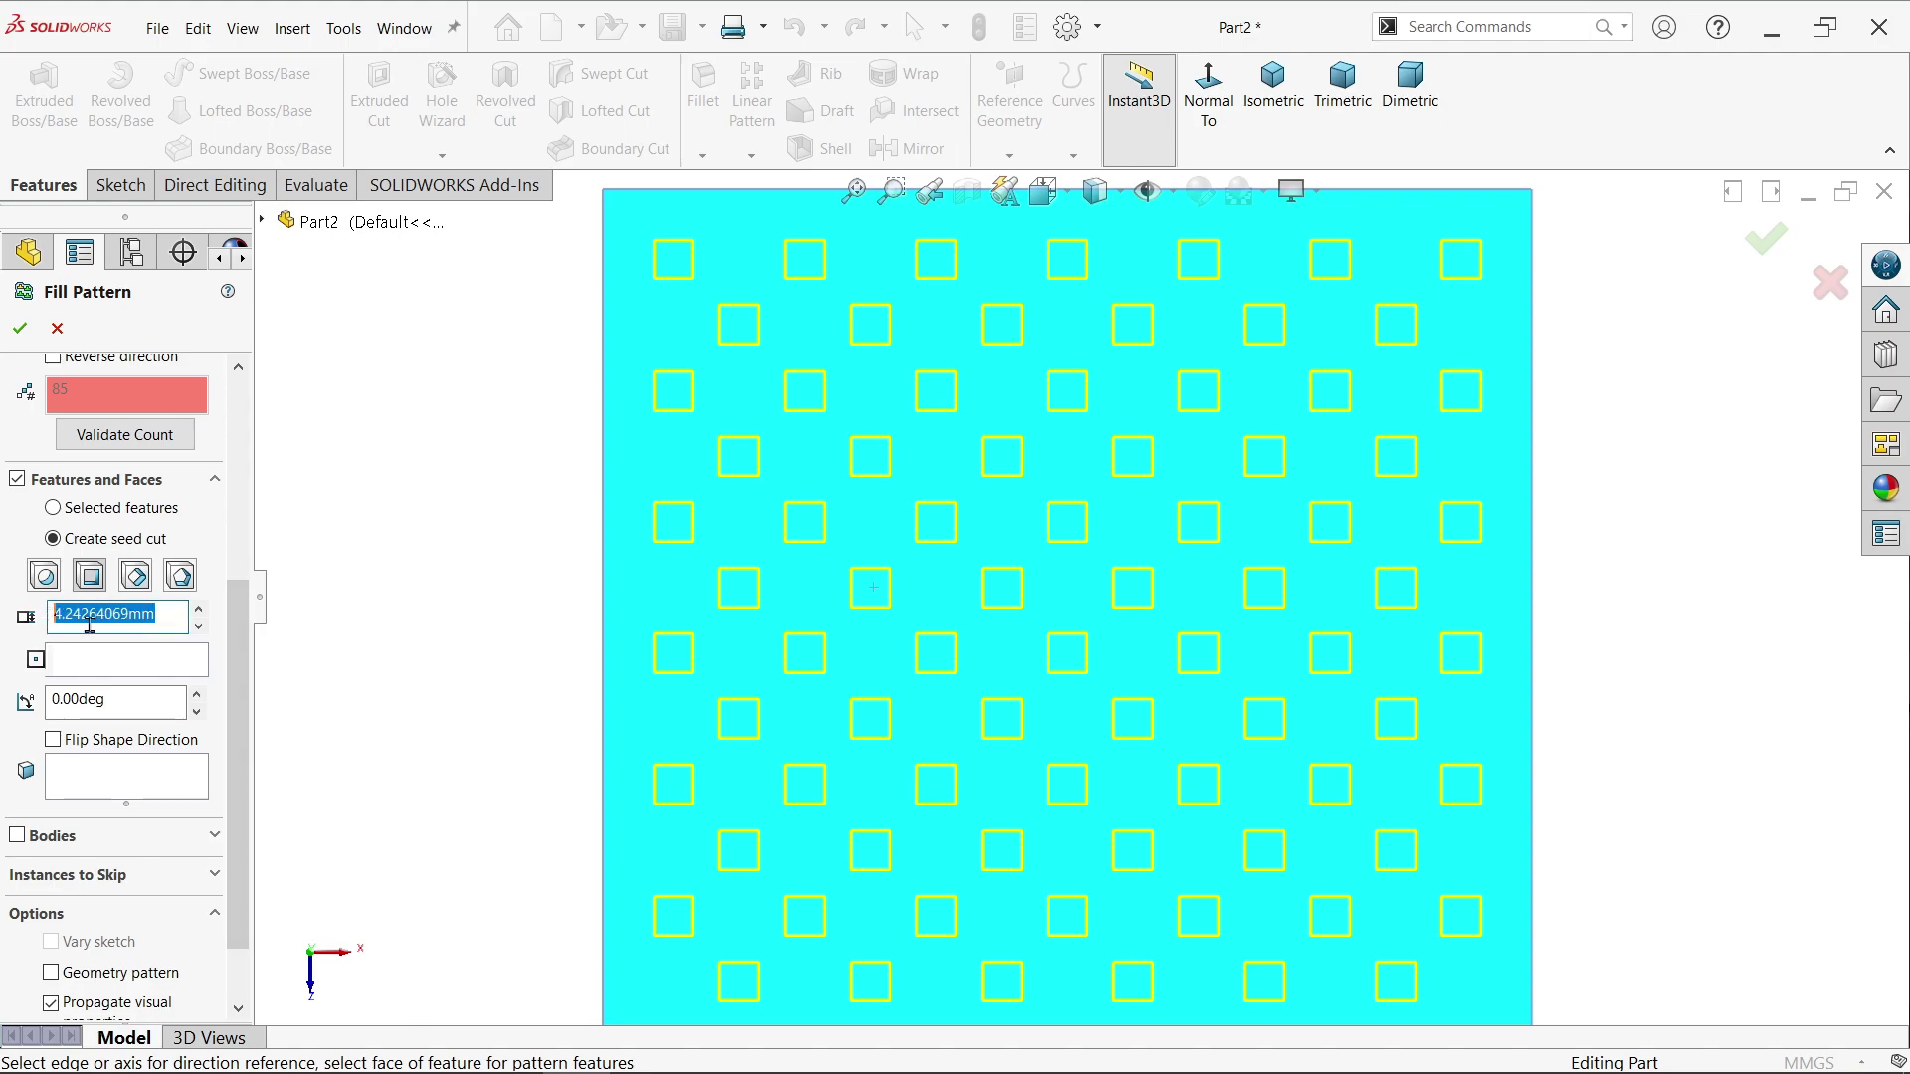
text(6)
key(Return)
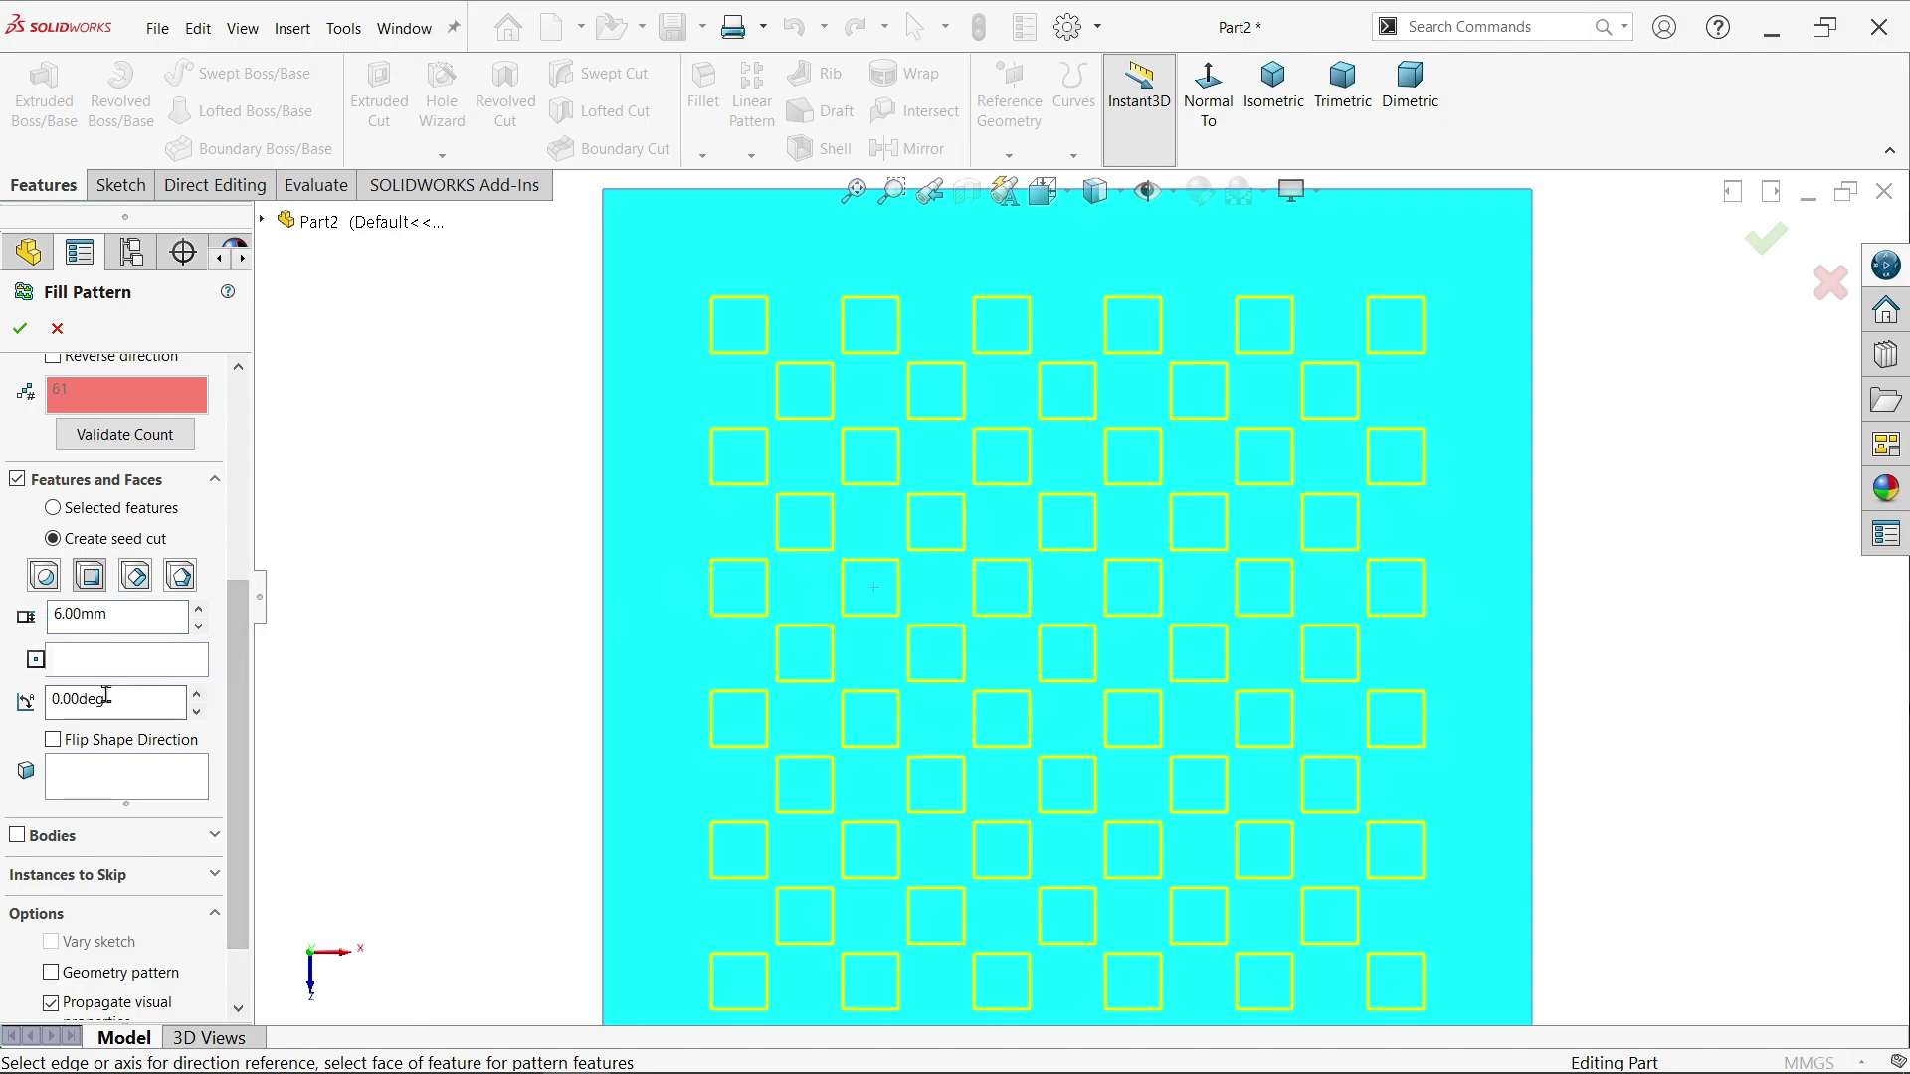
drag(113, 698, 30, 705)
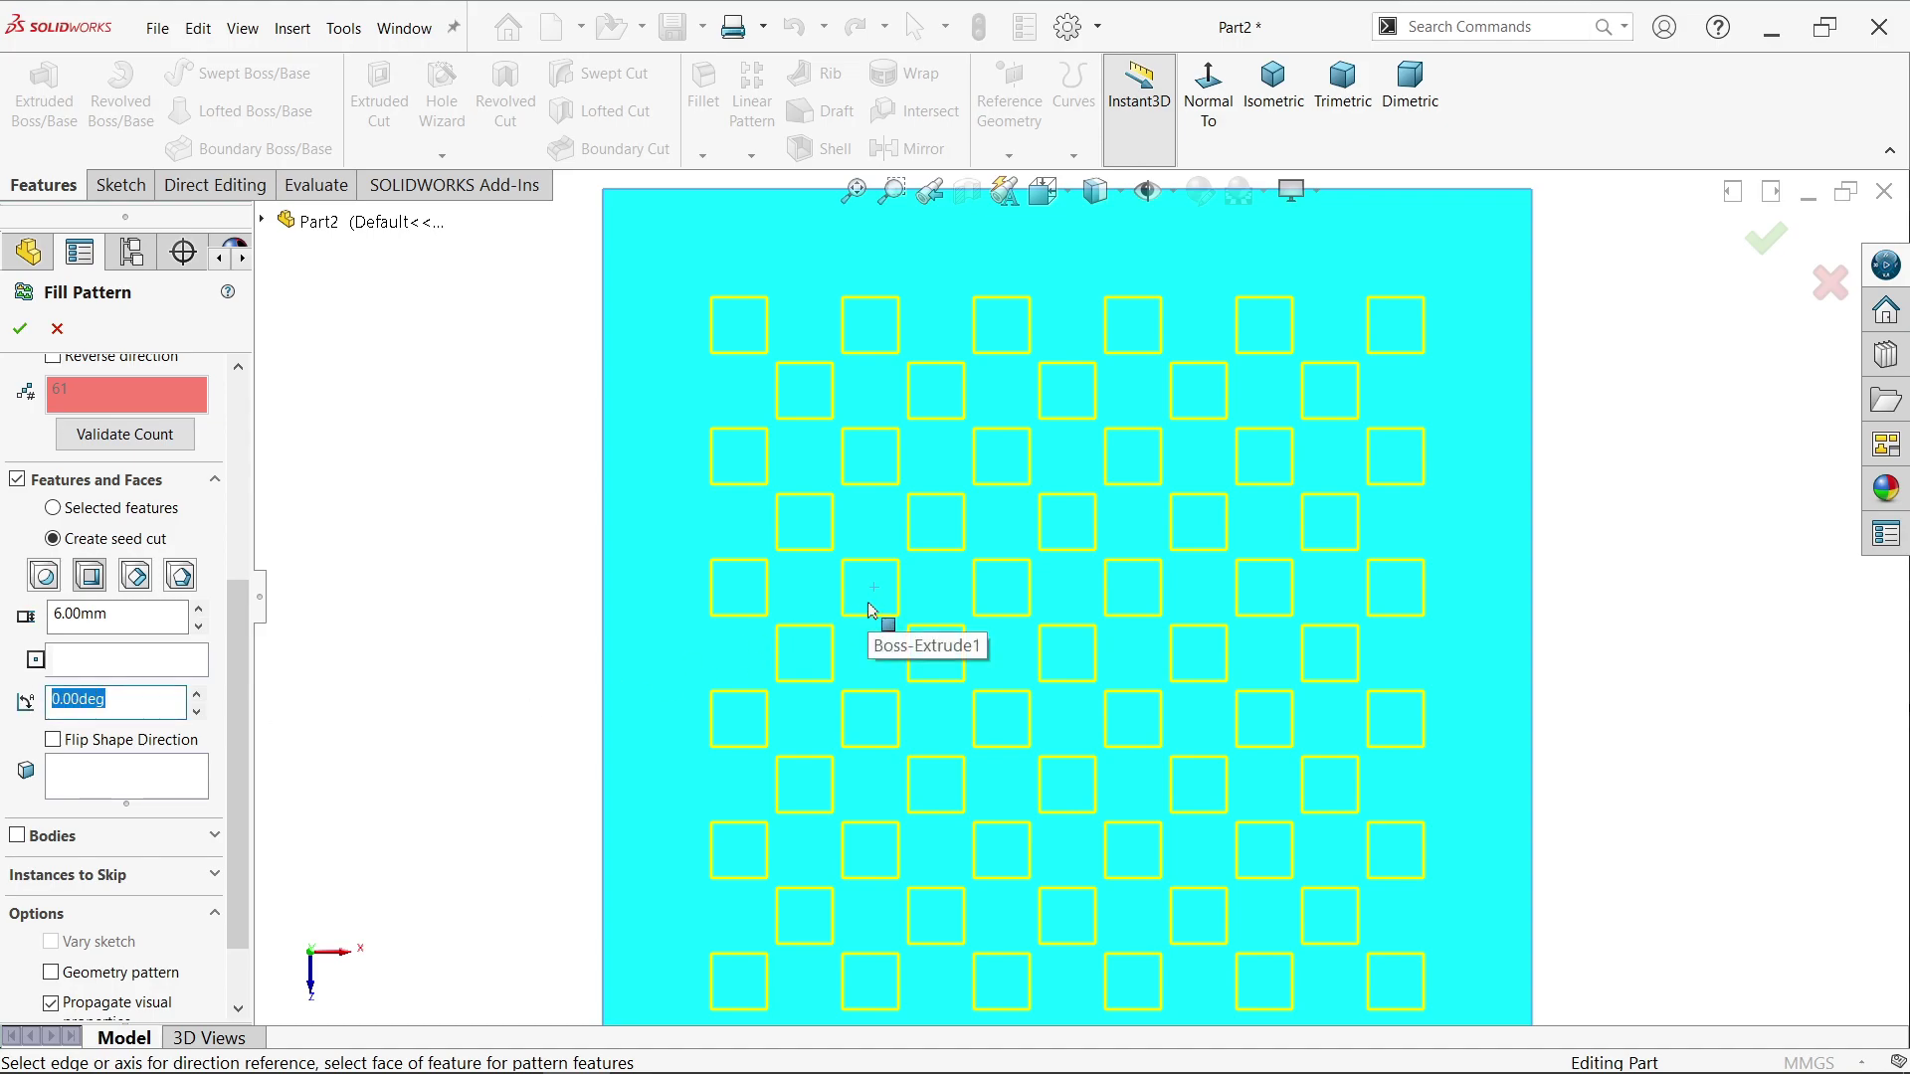
text(30)
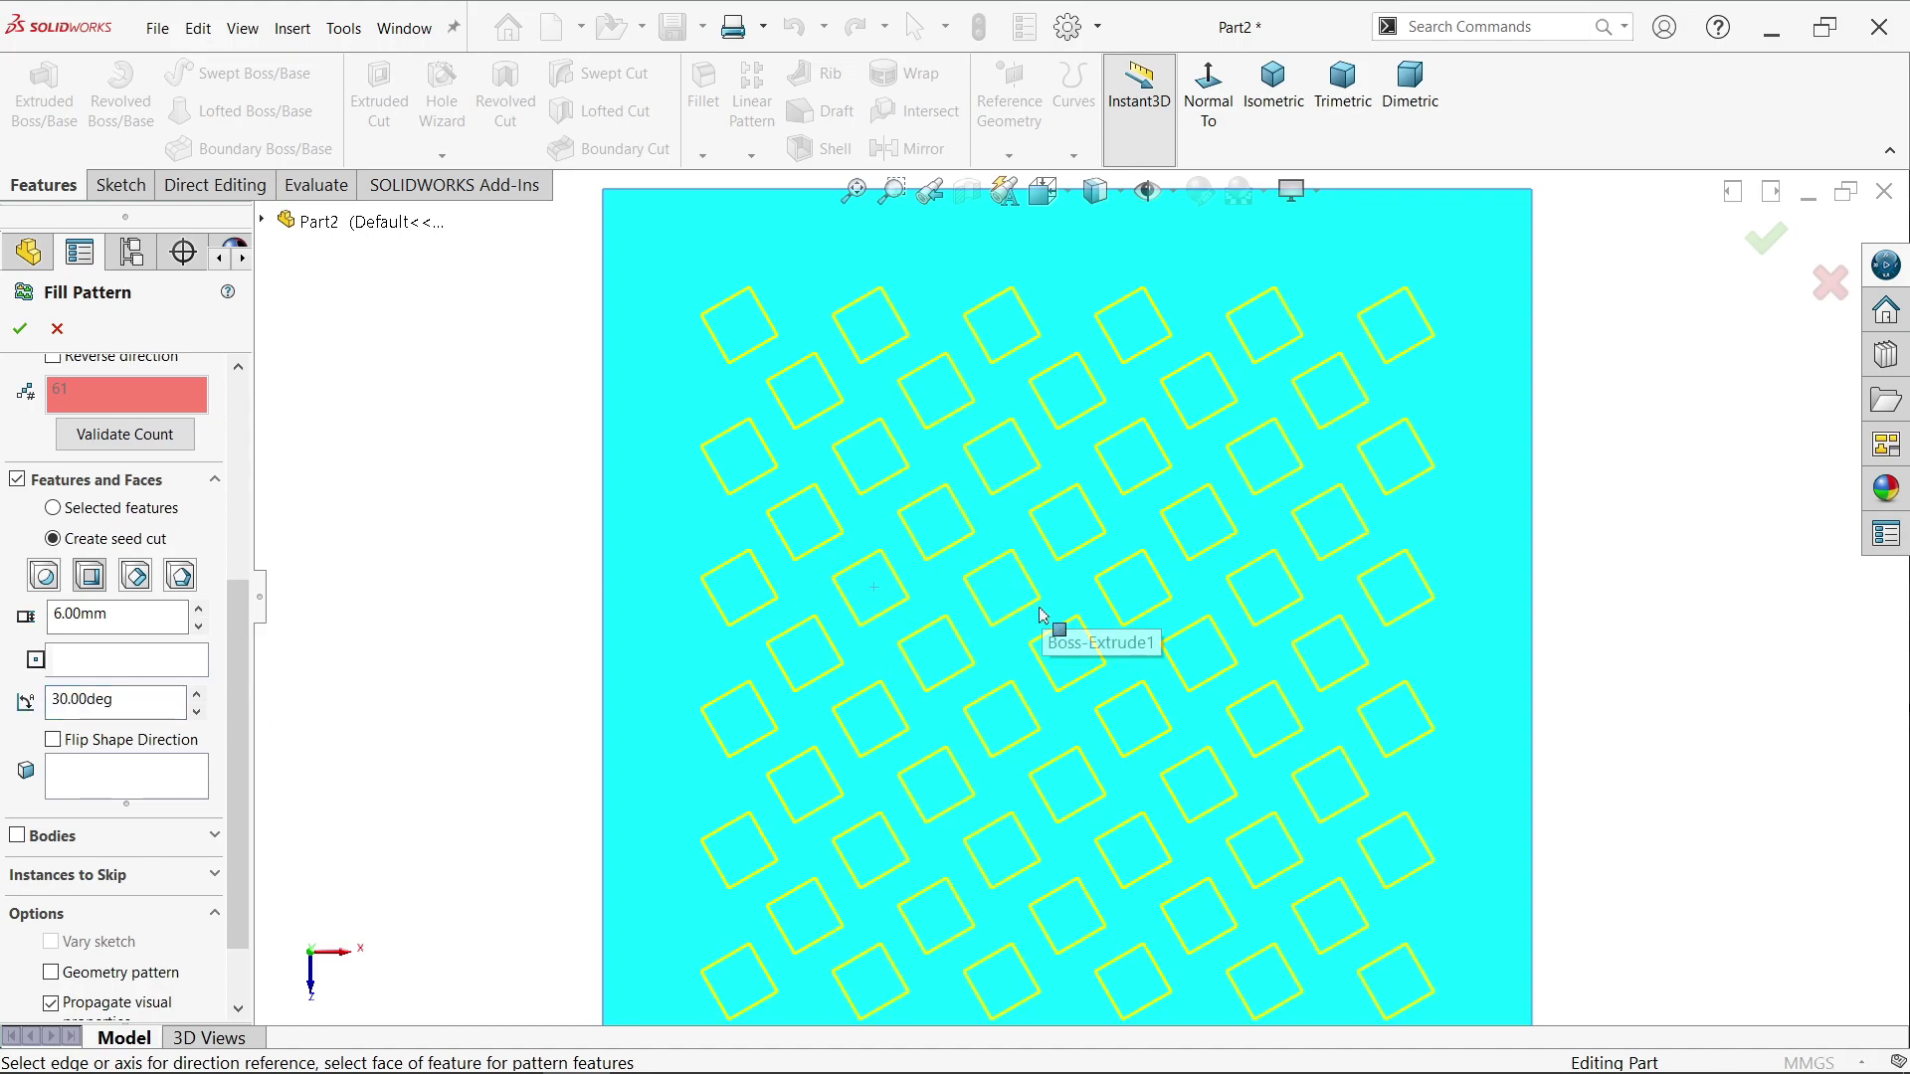
scroll(1069, 640, up, 3)
scroll(1098, 694, down, 1)
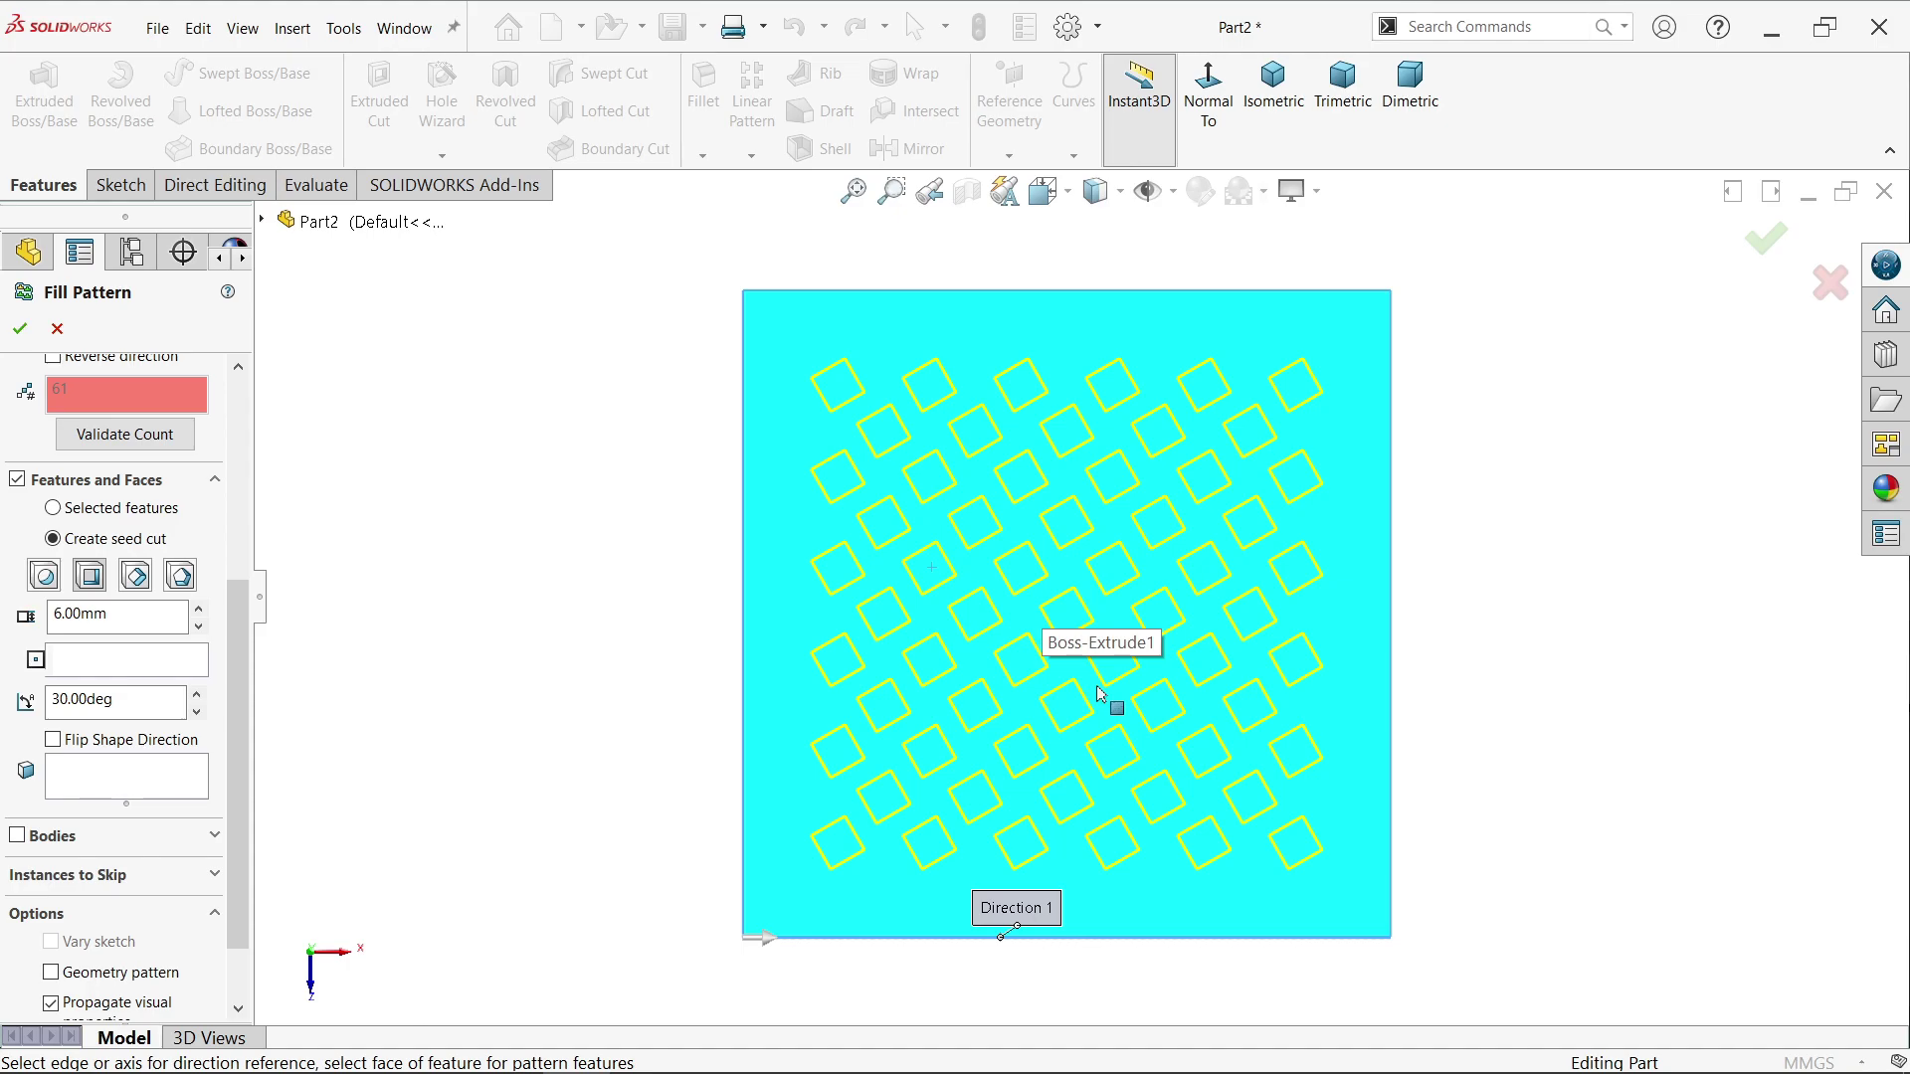
Step: Accept the fill pattern to cut the staggered 30° square holes, then view the plate isometrically
key(Return)
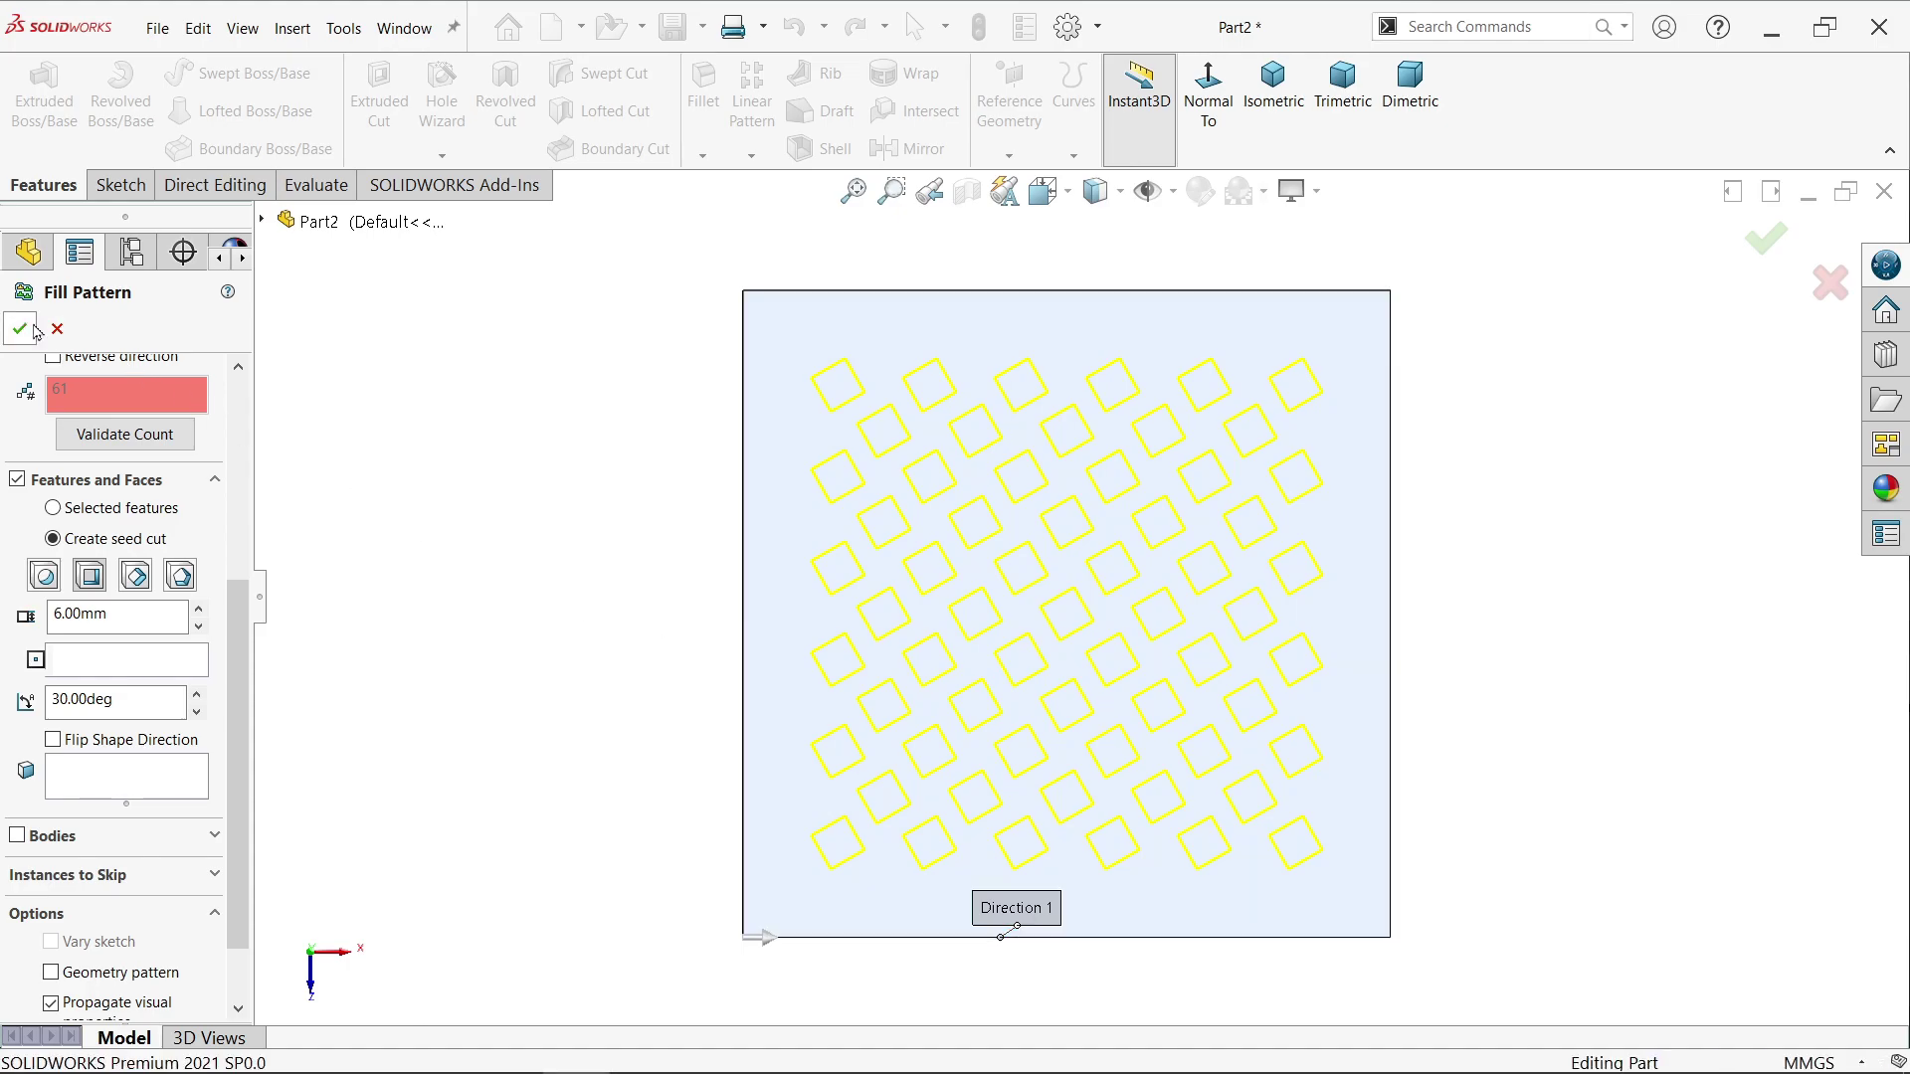
click(1272, 89)
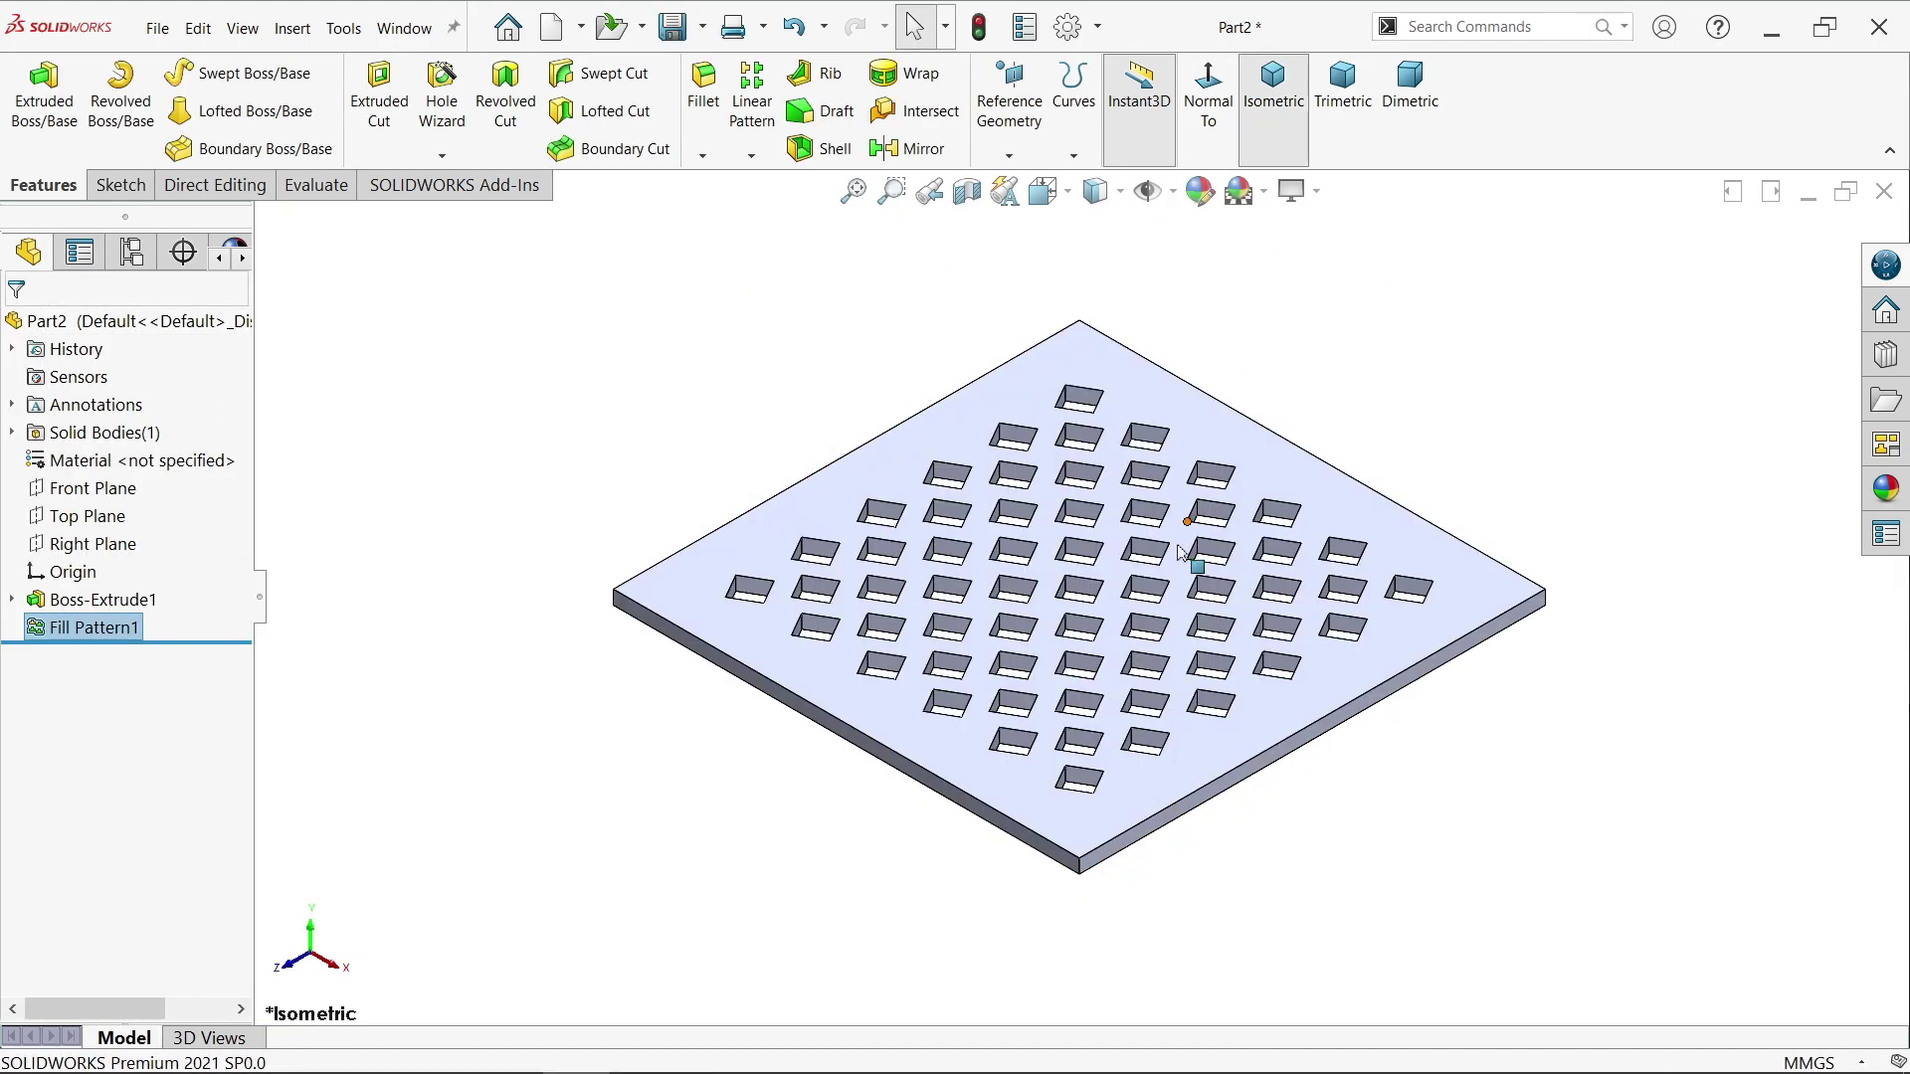